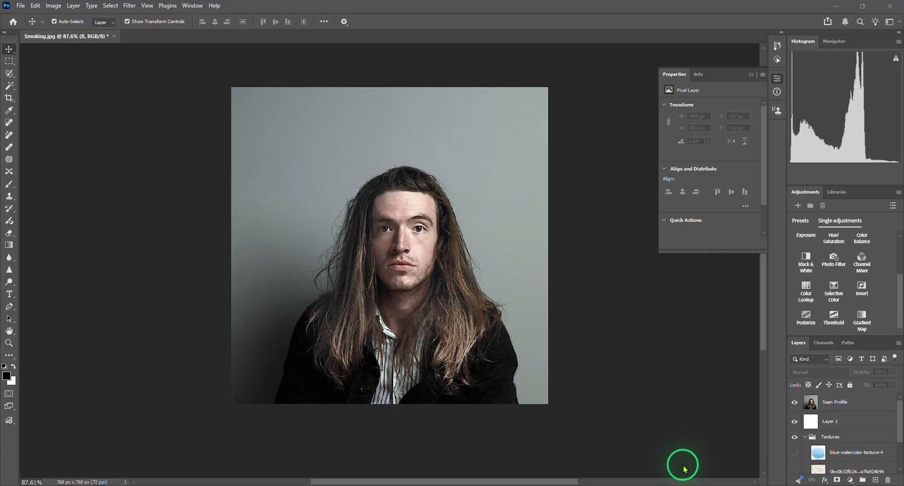
# - Examine the portrait's eyes, face and hair up close as well as the image as a whole
pyautogui.hotkey('ctrl', '0')
pyautogui.click(607, 4)
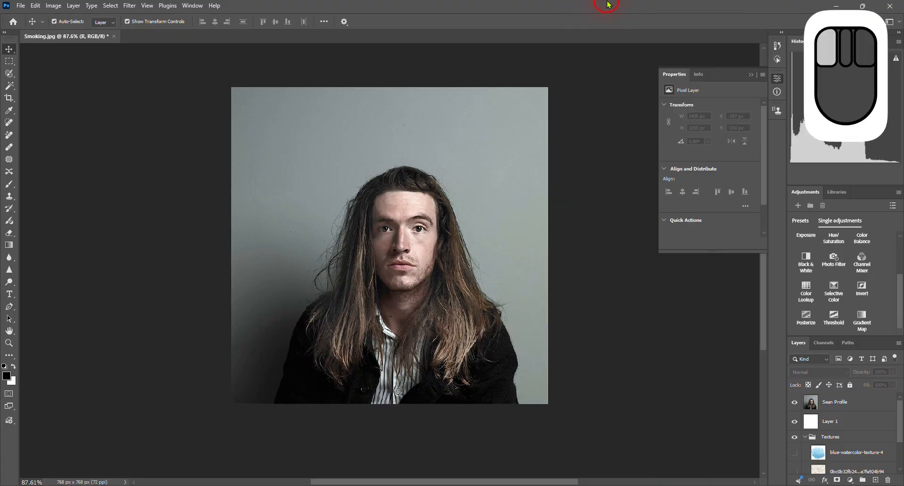
pyautogui.hotkey('ctrl', '0')
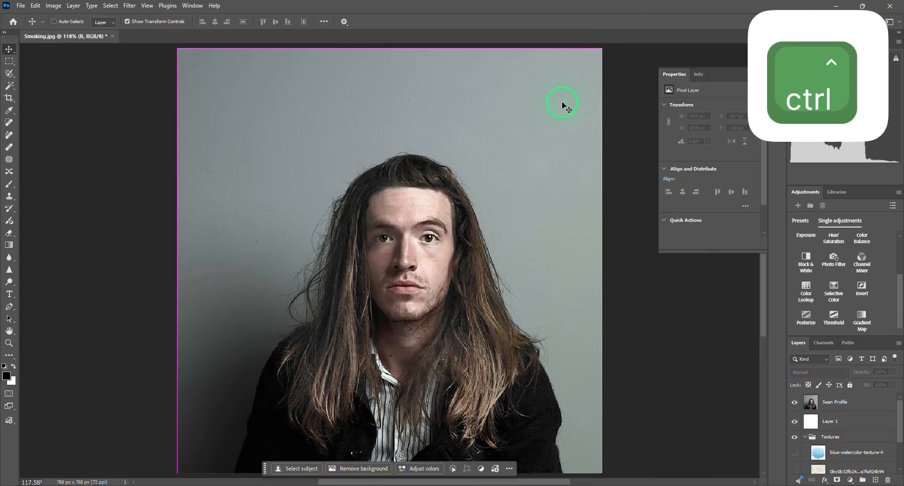
pyautogui.scroll(10, 414, 269)
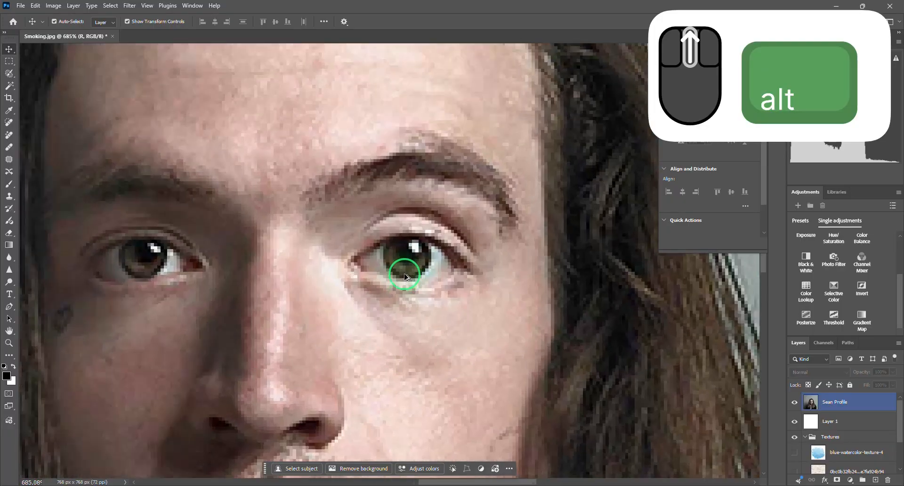
pyautogui.scroll(-10, 407, 260)
pyautogui.scroll(5, 408, 240)
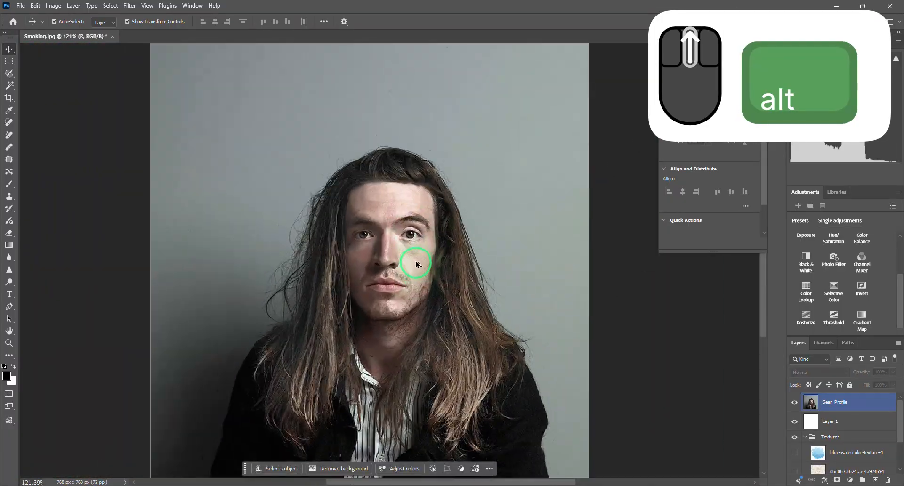
pyautogui.scroll(8, 403, 207)
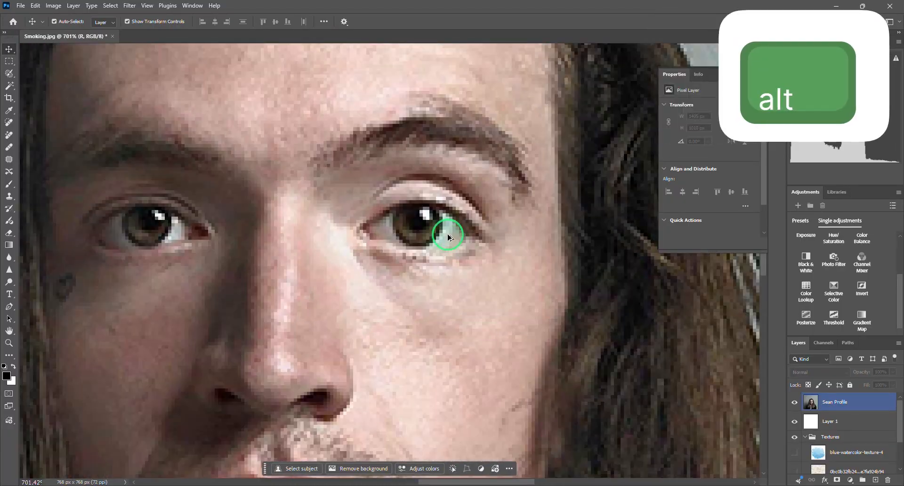
pyautogui.scroll(-12, 403, 216)
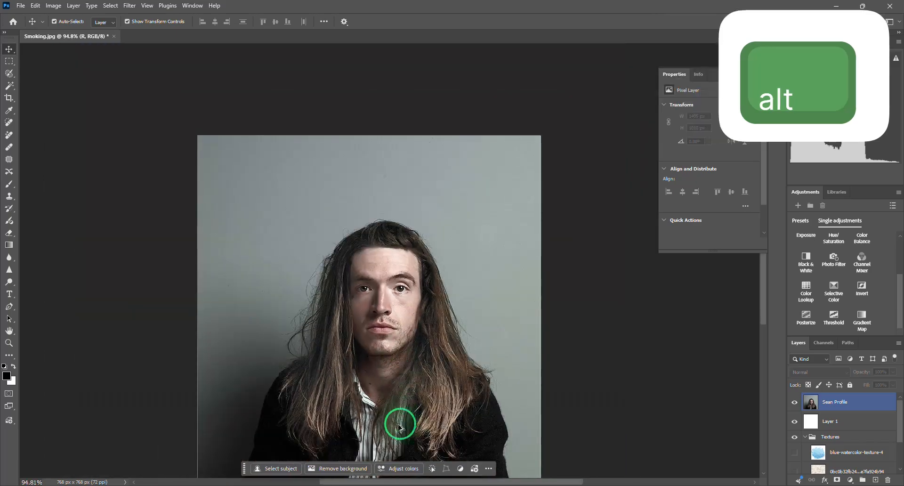
pyautogui.scroll(4, 375, 349)
pyautogui.scroll(-5, 376, 348)
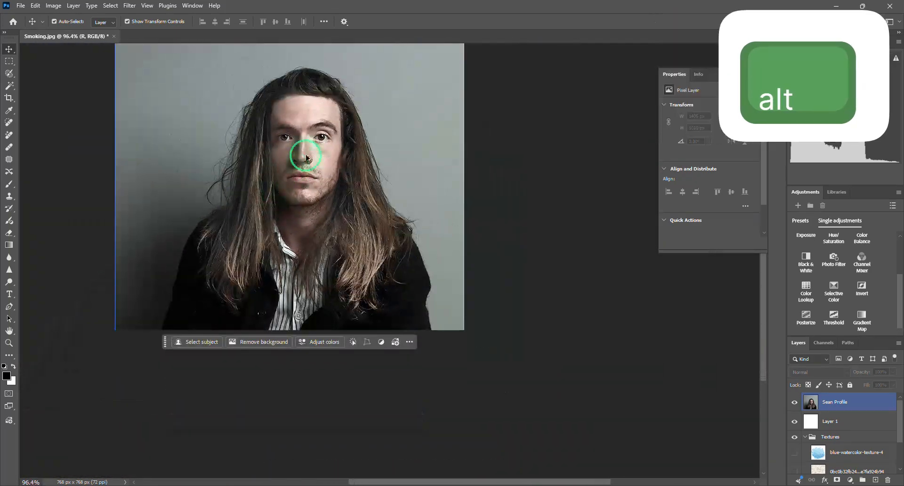
pyautogui.scroll(2, 308, 151)
pyautogui.scroll(-3, 262, 208)
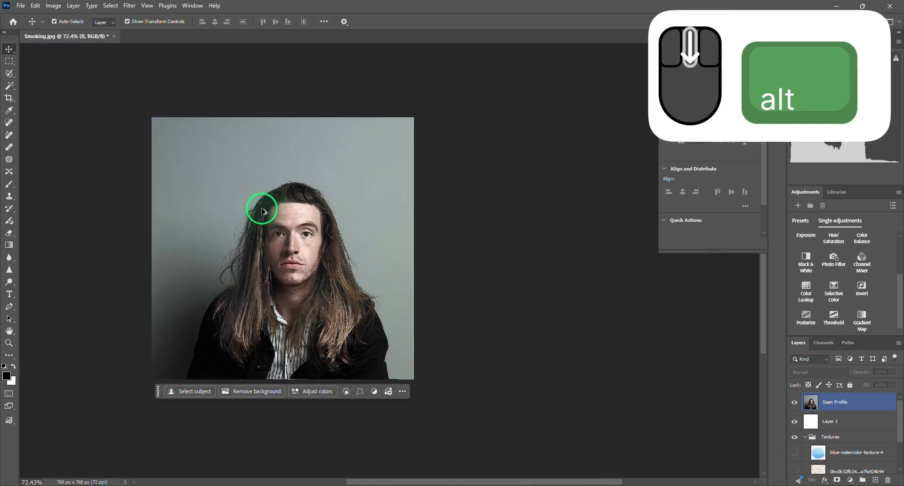
pyautogui.scroll(2, 270, 283)
pyautogui.scroll(4, 272, 284)
pyautogui.scroll(-3, 289, 177)
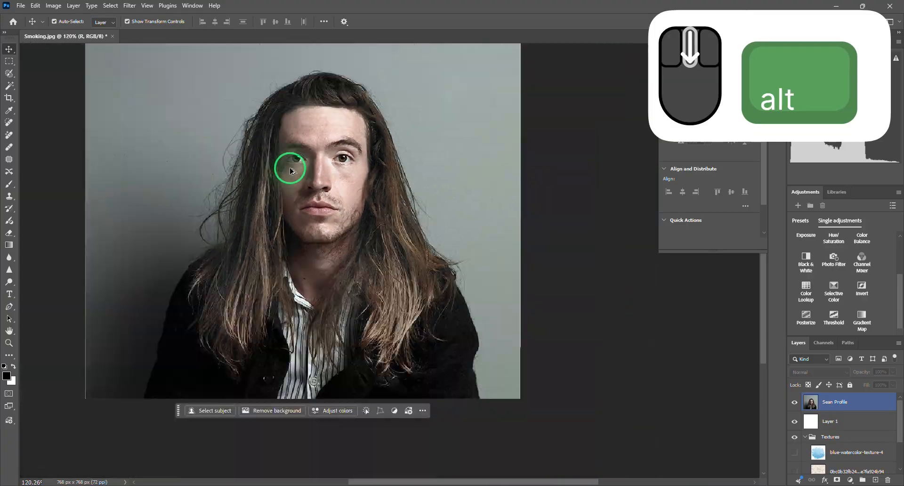
pyautogui.scroll(1, 289, 161)
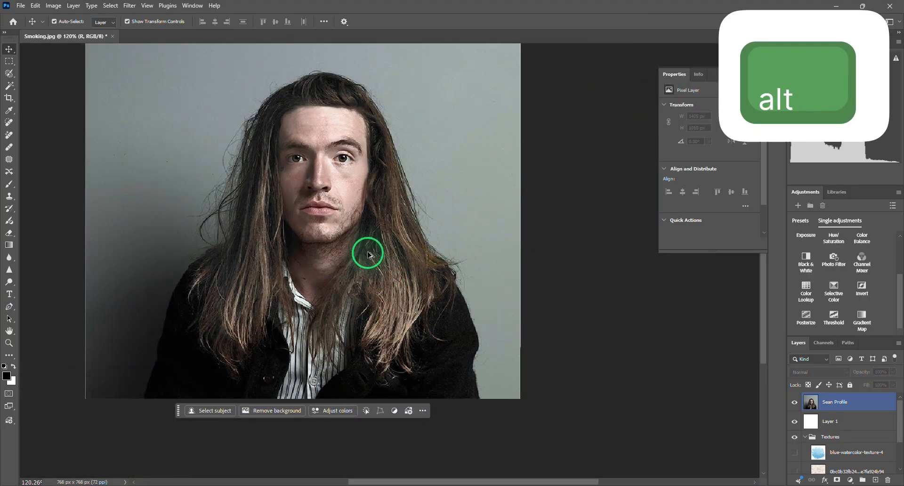
pyautogui.scroll(-2, 335, 181)
pyautogui.scroll(1, 383, 211)
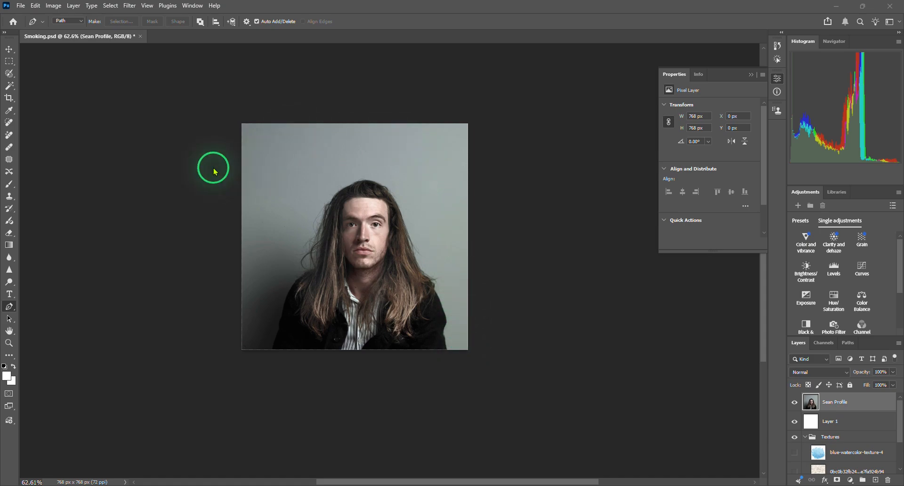
# - Cut the man out of his grey background by selecting the subject and adding a layer mask to the portrait layer
pyautogui.click(110, 6)
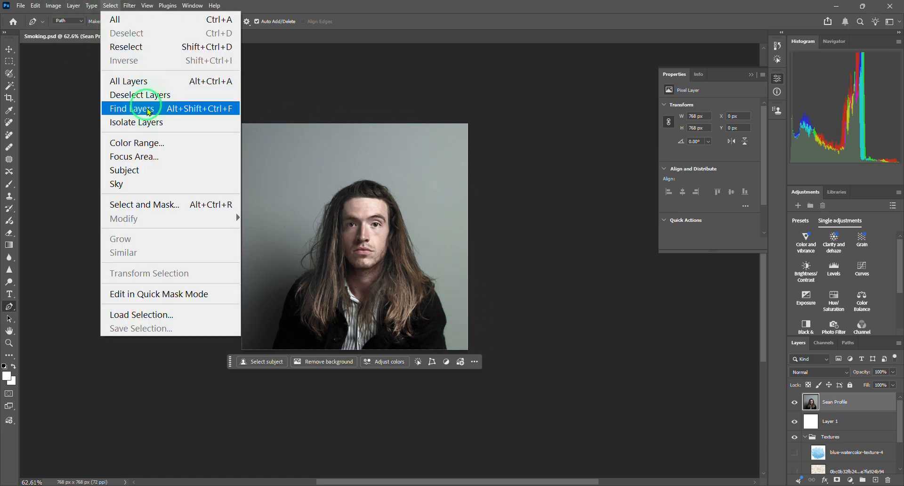
pyautogui.click(140, 171)
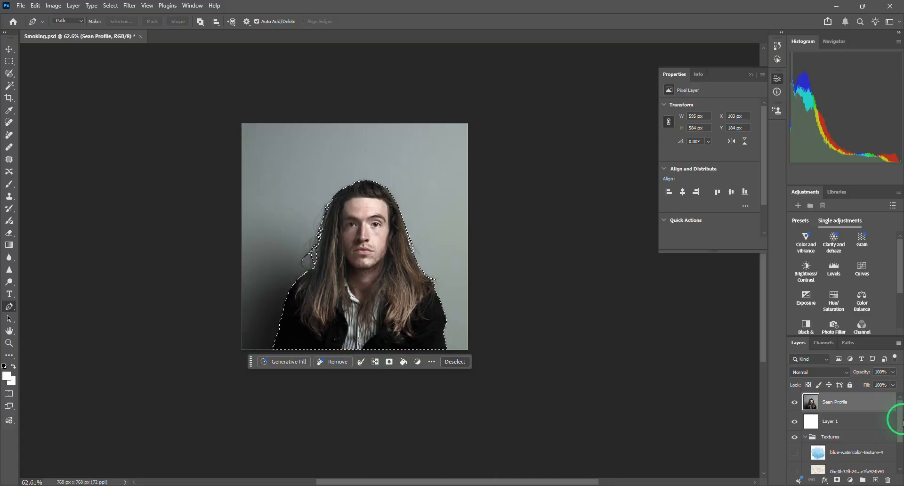
pyautogui.click(838, 480)
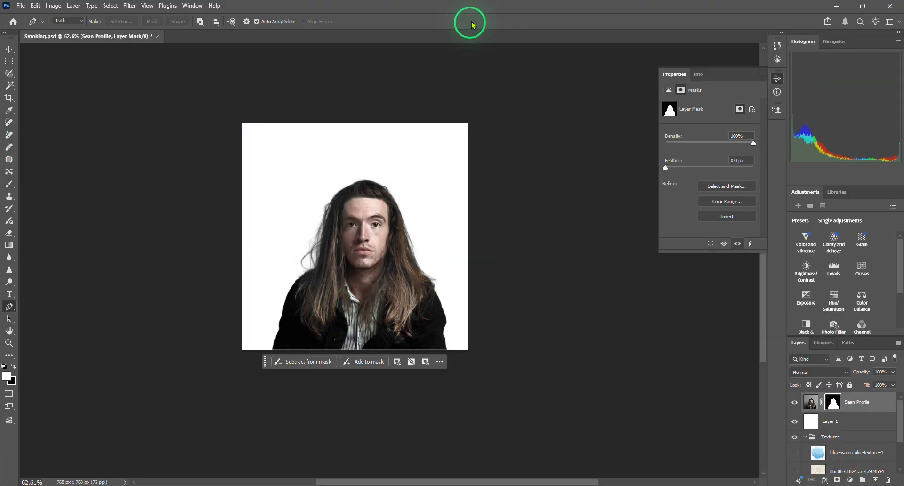
pyautogui.keyDown('alt'); pyautogui.scroll(1, 371, 245); pyautogui.keyUp('alt')
pyautogui.keyDown('alt'); pyautogui.scroll(5, 372, 245); pyautogui.keyUp('alt')
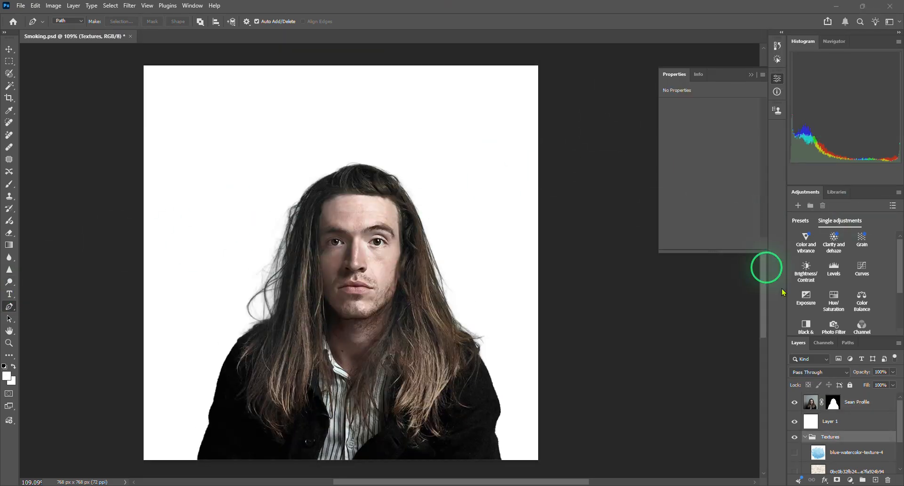
# - Hide the masked portrait layer and the white Layer 1 above the Textures group
pyautogui.scroll(-1, 857, 379)
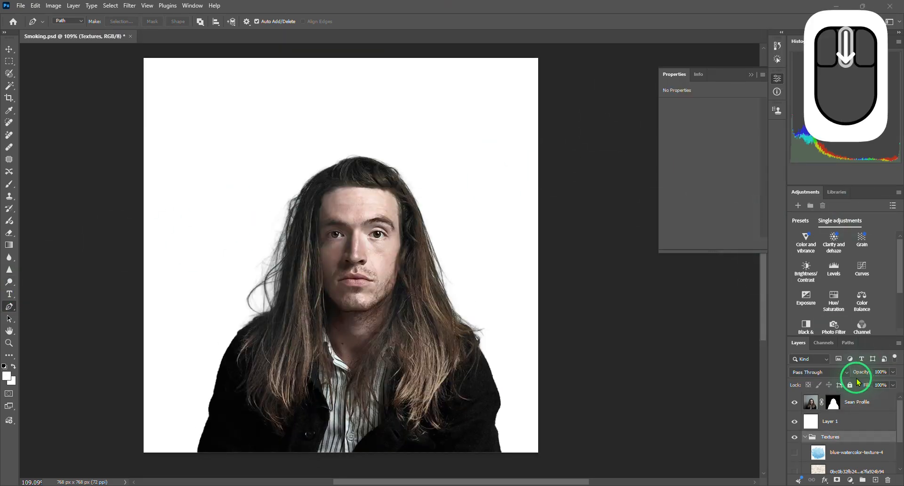
pyautogui.scroll(-2, 828, 414)
pyautogui.scroll(2, 827, 414)
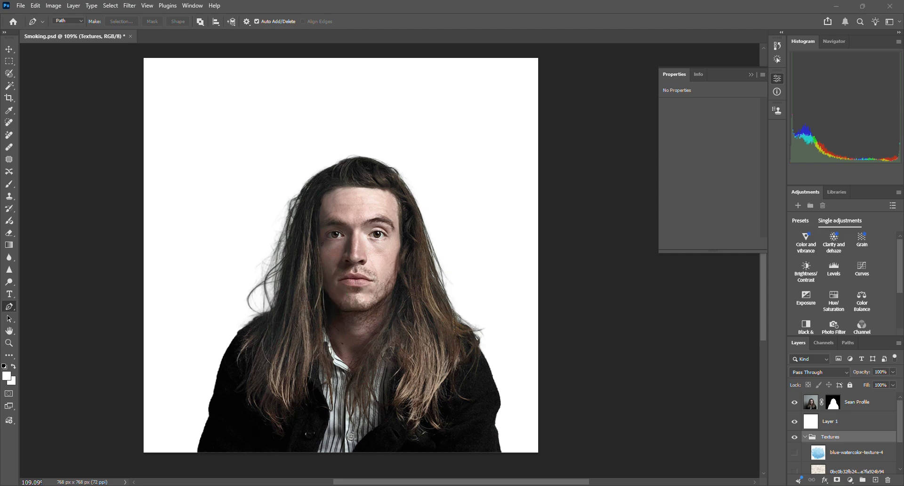
pyautogui.scroll(-2, 848, 468)
pyautogui.scroll(2, 792, 403)
pyautogui.click(794, 403)
pyautogui.click(794, 421)
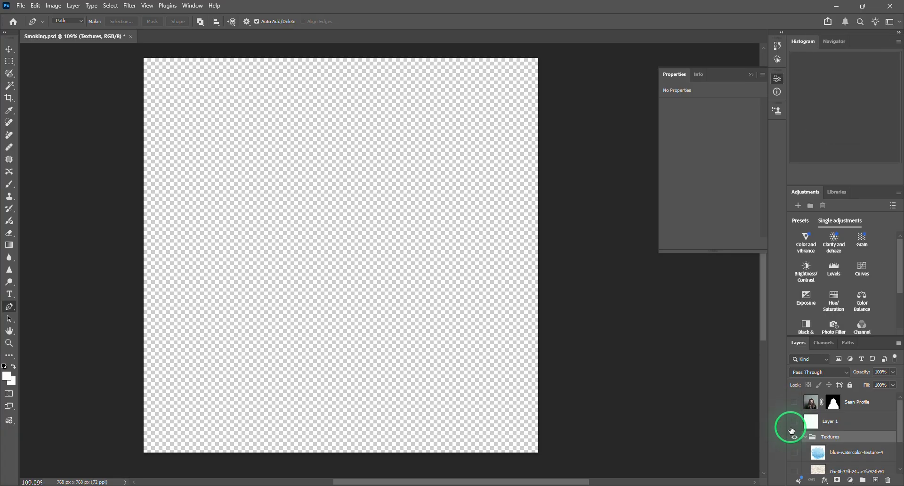
# - Show the texture layers in the Textures group one by one, from R at the bottom up to blue-watercolor-texture-4
pyautogui.scroll(-3, 793, 426)
pyautogui.click(795, 464)
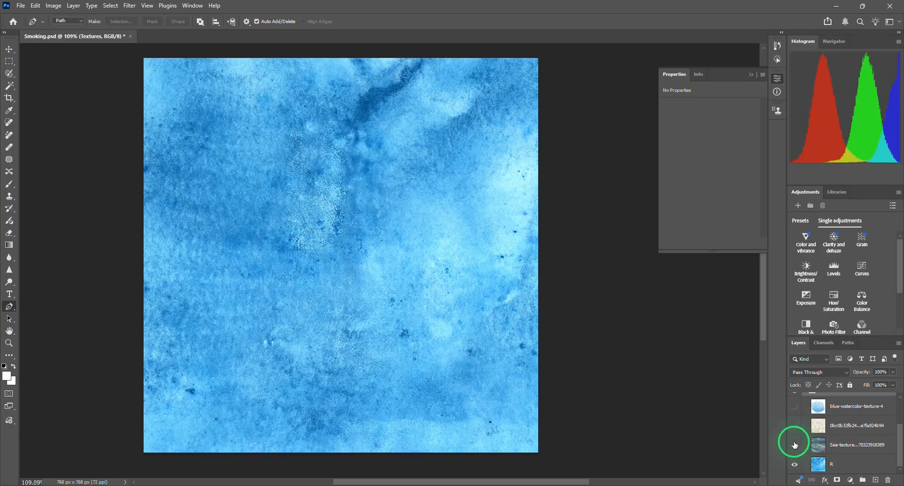
pyautogui.click(794, 445)
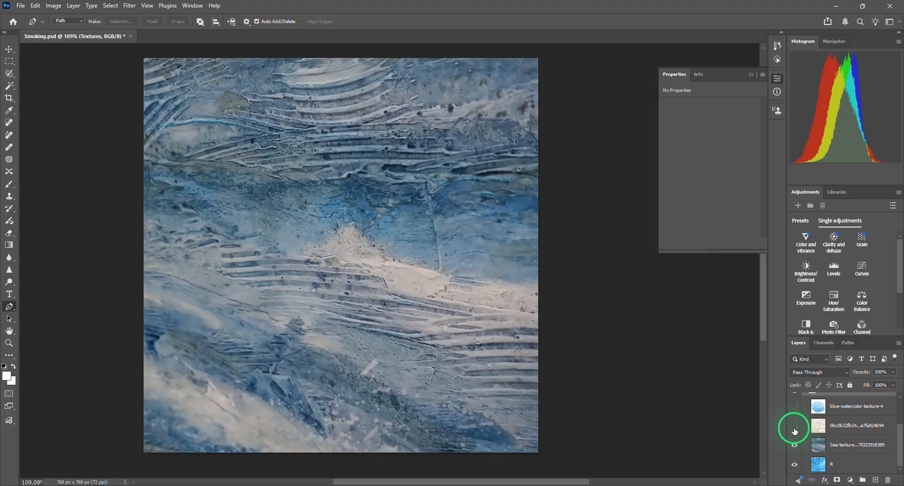
pyautogui.click(795, 426)
pyautogui.scroll(1, 795, 428)
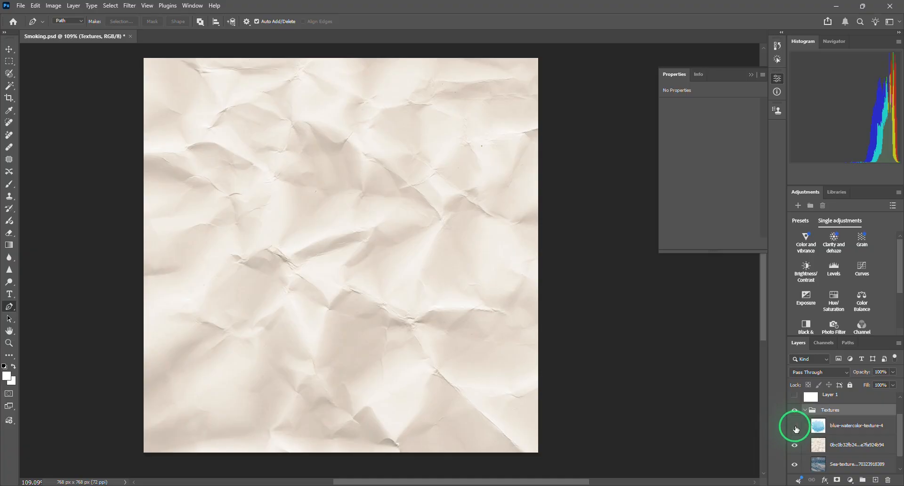
pyautogui.click(795, 426)
pyautogui.click(795, 426)
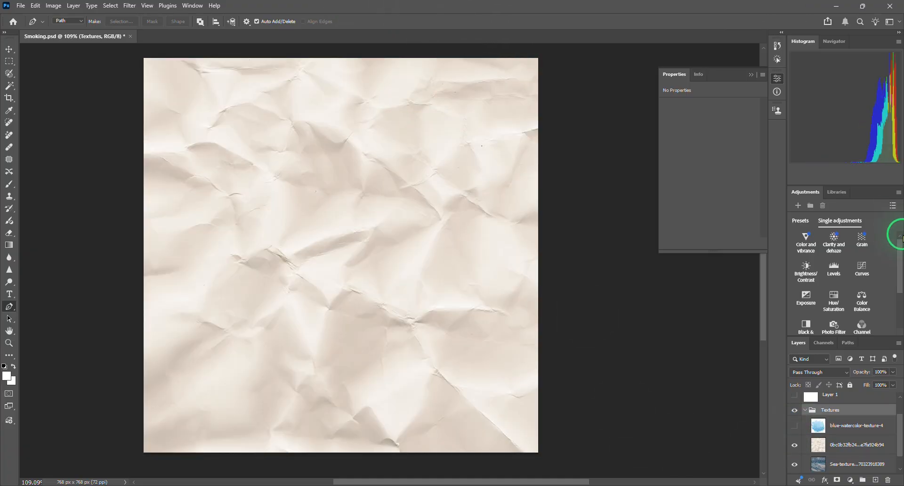
pyautogui.click(795, 426)
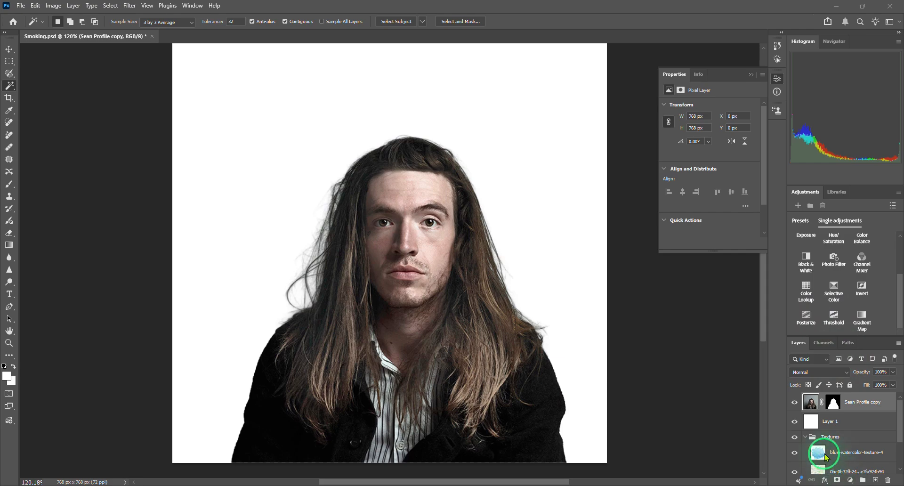
pyautogui.moveTo(818, 451); pyautogui.dragTo(823, 458)
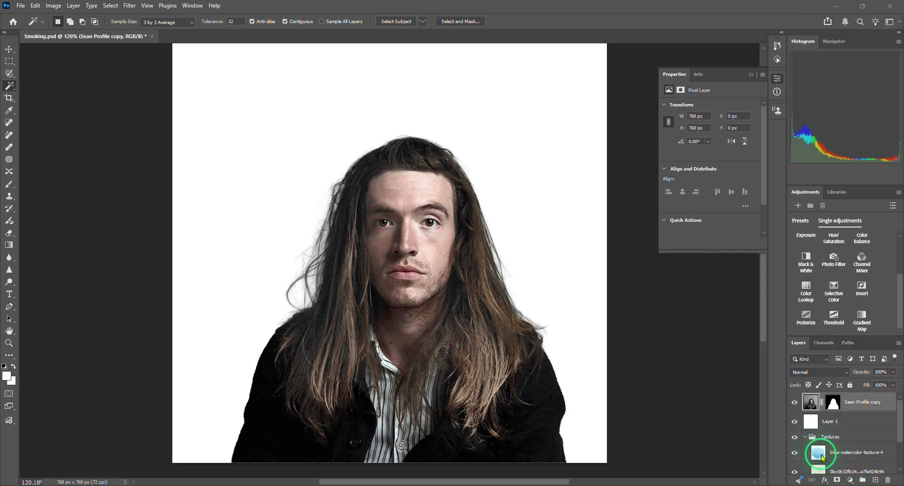
pyautogui.click(824, 458)
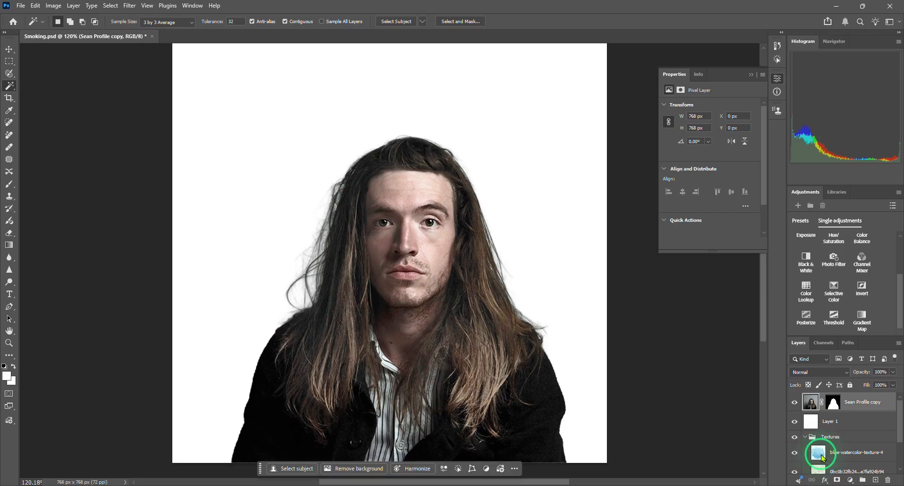
pyautogui.click(824, 457)
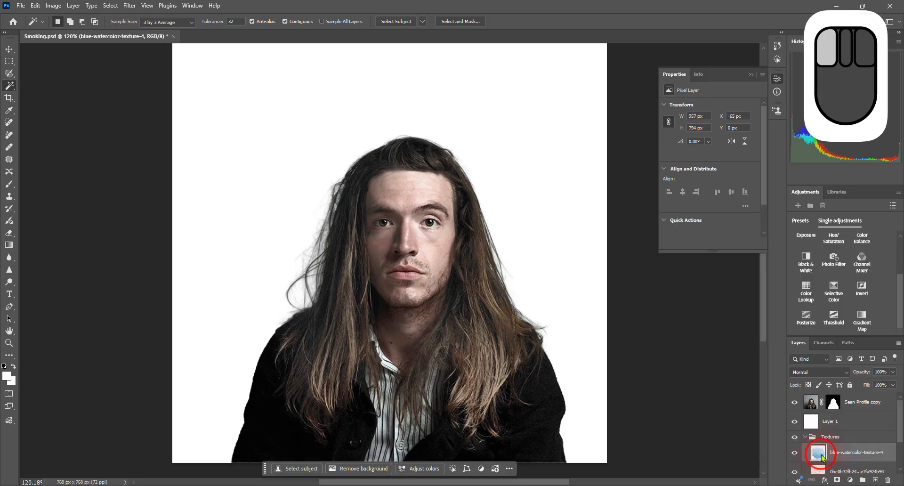
pyautogui.press('ctrl')
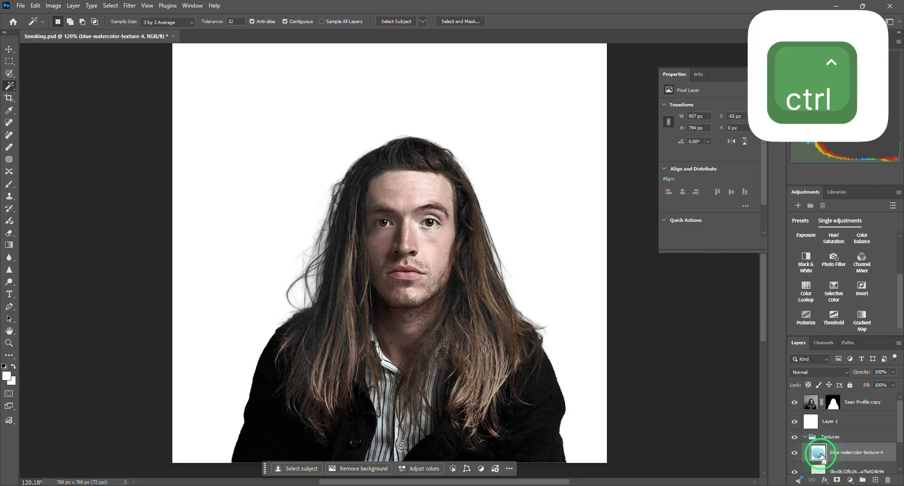
# - Duplicate the masked portrait layer twice and hide both new copies
pyautogui.click(807, 410)
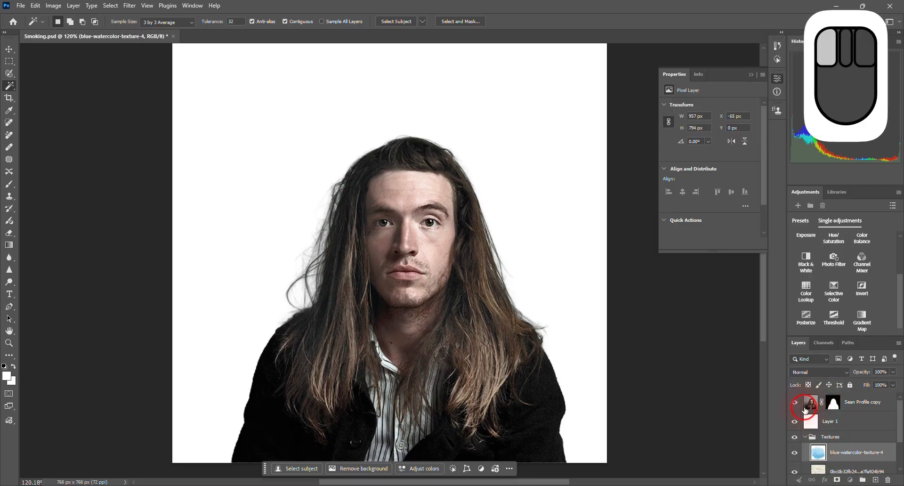
pyautogui.scroll(-3, 860, 437)
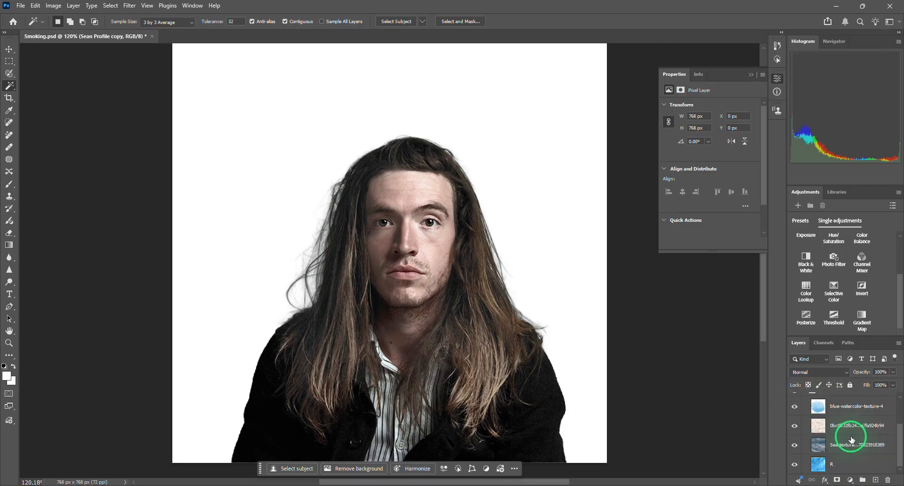
pyautogui.scroll(3, 852, 440)
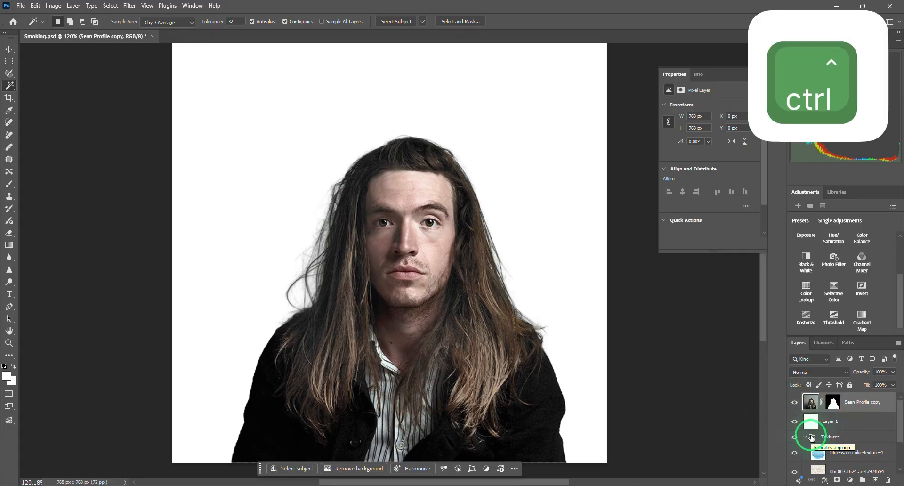
pyautogui.hotkey('ctrl', 'j')
pyautogui.hotkey('ctrl', 'j')
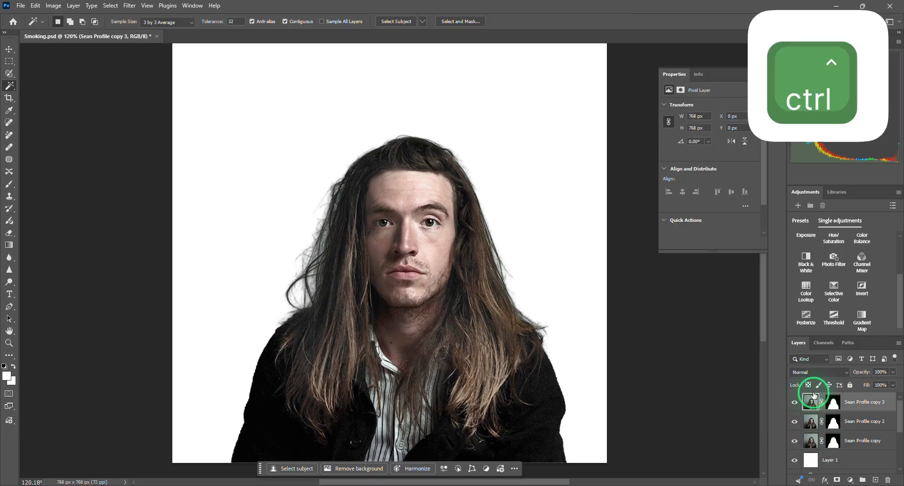
pyautogui.click(794, 402)
pyautogui.click(795, 421)
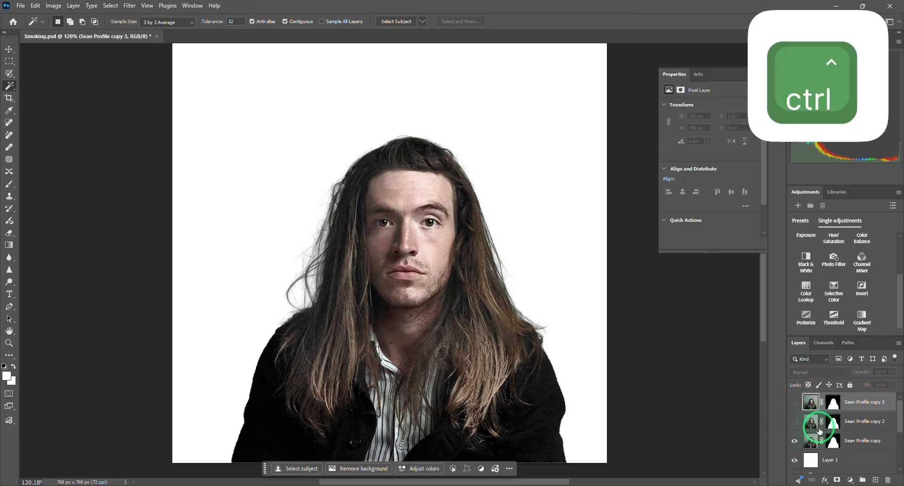
# - Copy blue-watercolor-texture-4 within a selection loaded from the visible portrait layer's pixels, and make that portrait layer active
pyautogui.keyDown('ctrl'); pyautogui.click(811, 442); pyautogui.keyUp('ctrl')
pyautogui.scroll(-3, 840, 422)
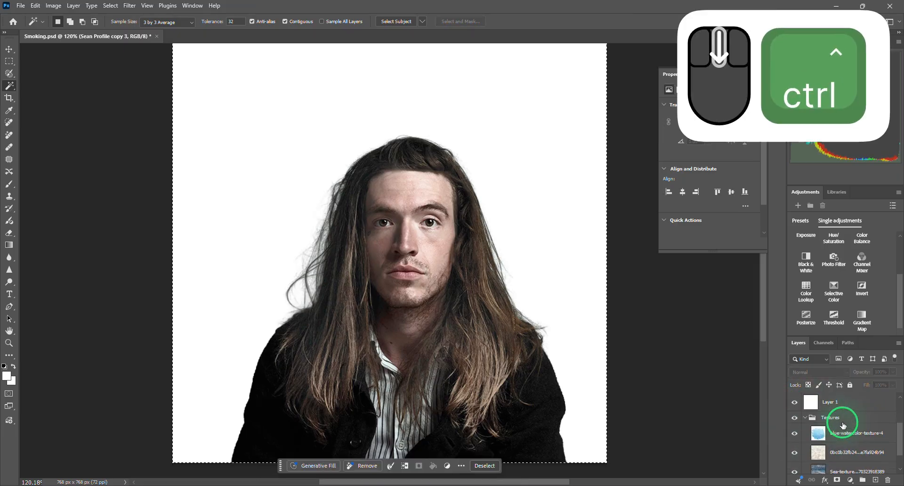
pyautogui.click(818, 434)
pyautogui.hotkey('ctrl', 'c')
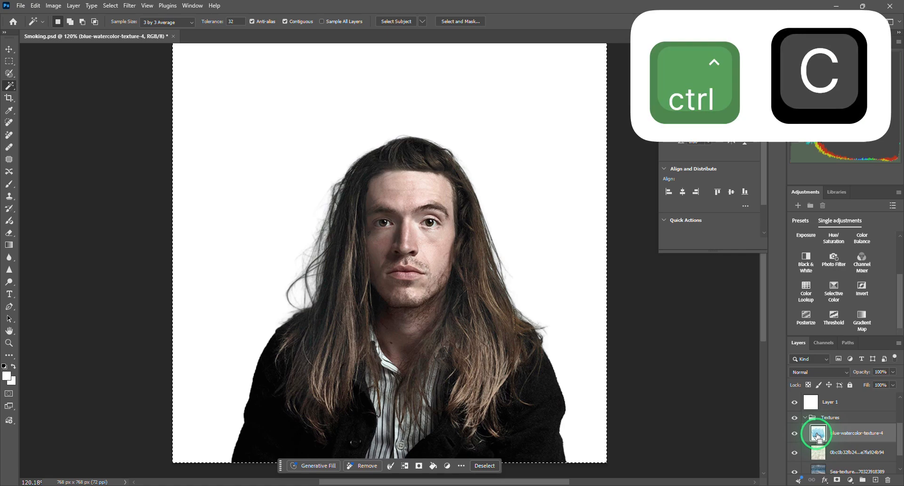
pyautogui.scroll(3, 813, 434)
pyautogui.click(811, 440)
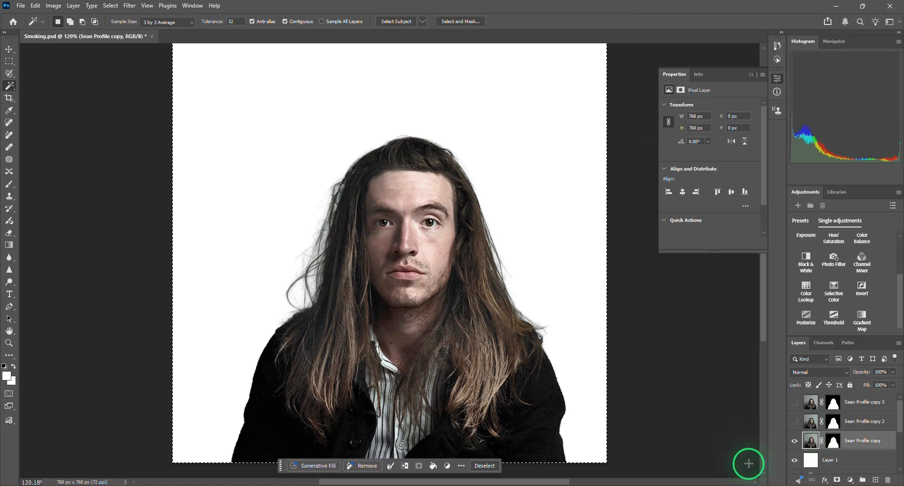
# - Paste the copied blue watercolor texture above the visible portrait layer, clip it to that portrait, and keep its blend mode at Normal
pyautogui.hotkey('ctrl', 'v')
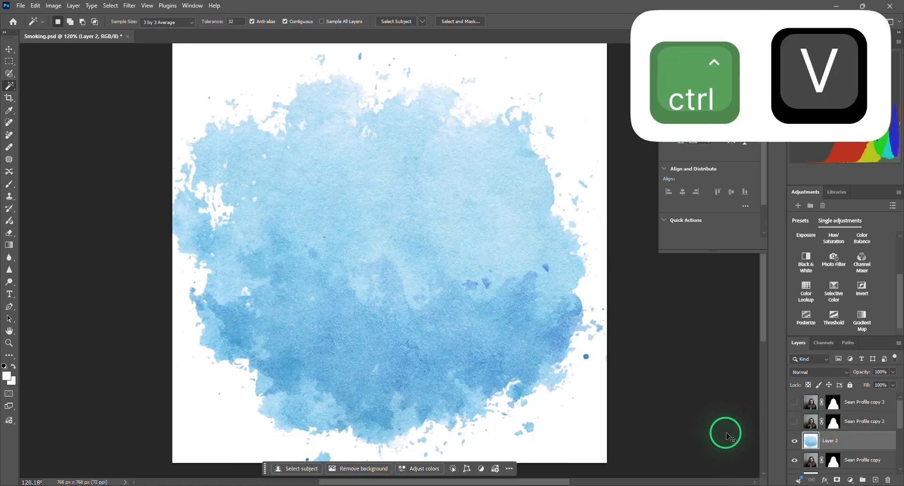
pyautogui.rightClick(863, 439)
pyautogui.click(793, 382)
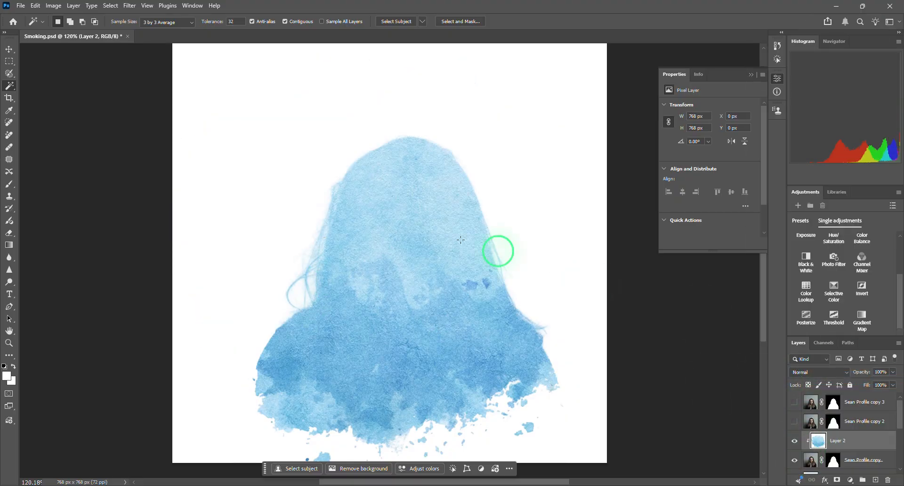
pyautogui.click(823, 372)
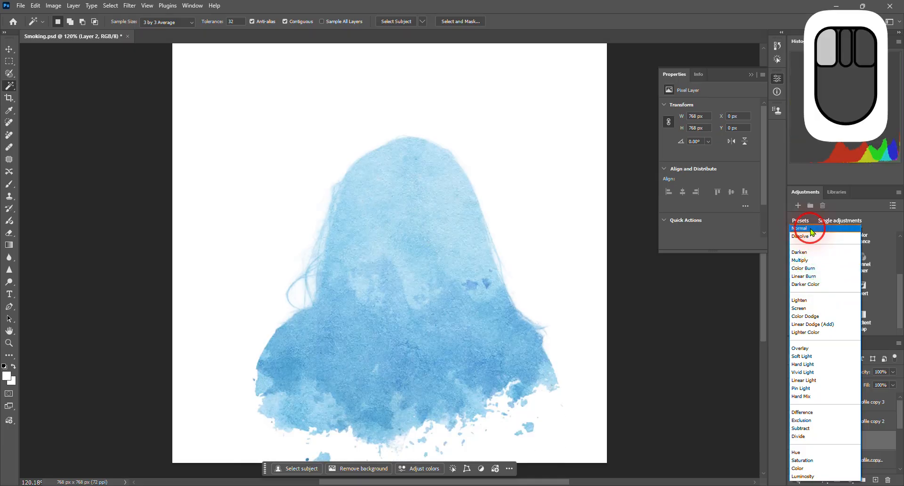
pyautogui.click(812, 230)
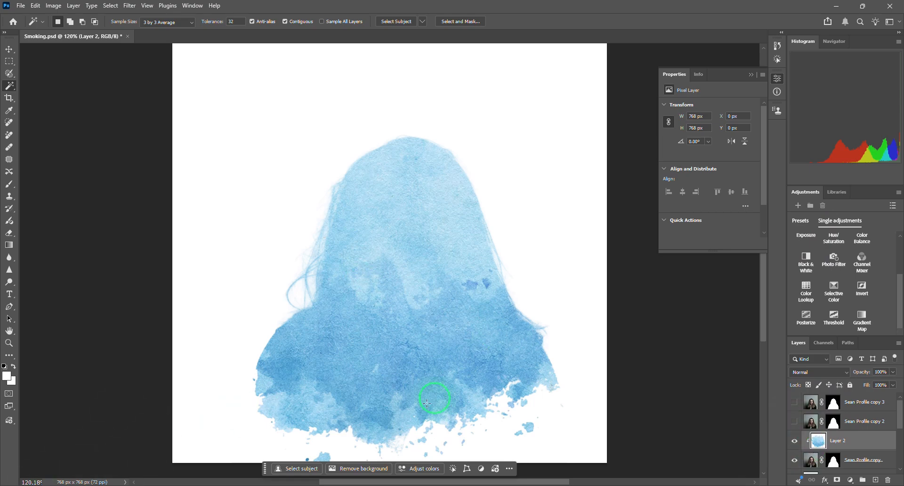
# - Show the hidden portrait copy directly above Layer 2 and add a Threshold adjustment above it with level 45
pyautogui.scroll(-2, 408, 325)
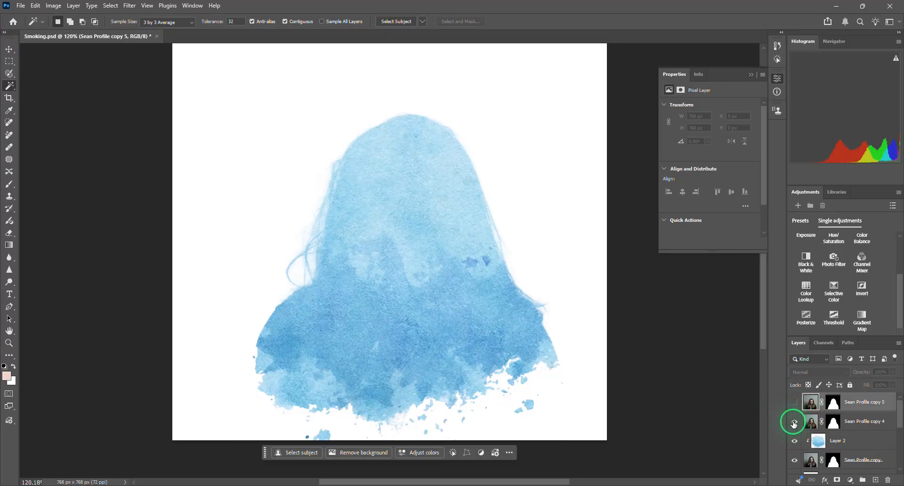
pyautogui.click(794, 421)
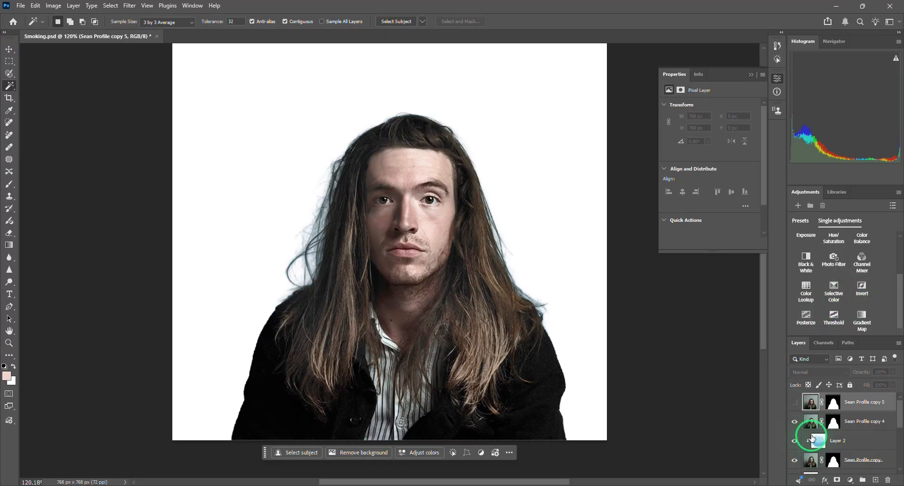
pyautogui.click(811, 426)
pyautogui.click(834, 316)
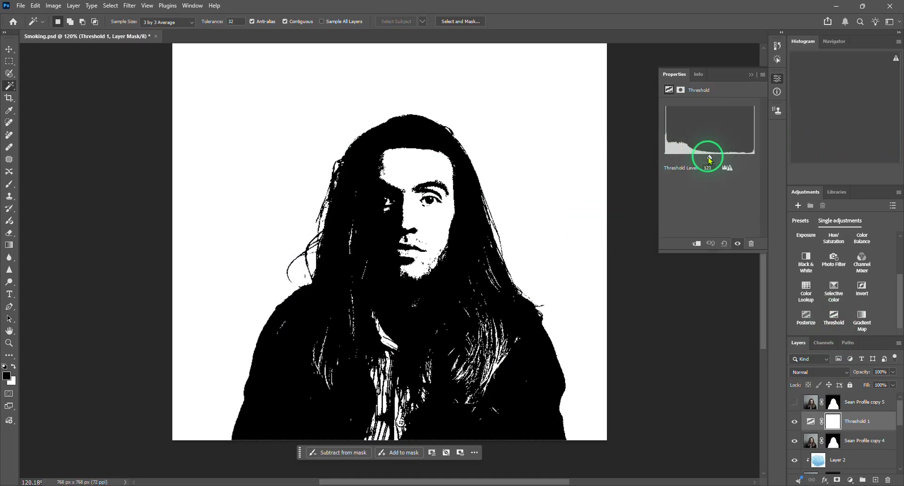
pyautogui.moveTo(710, 160); pyautogui.dragTo(682, 168)
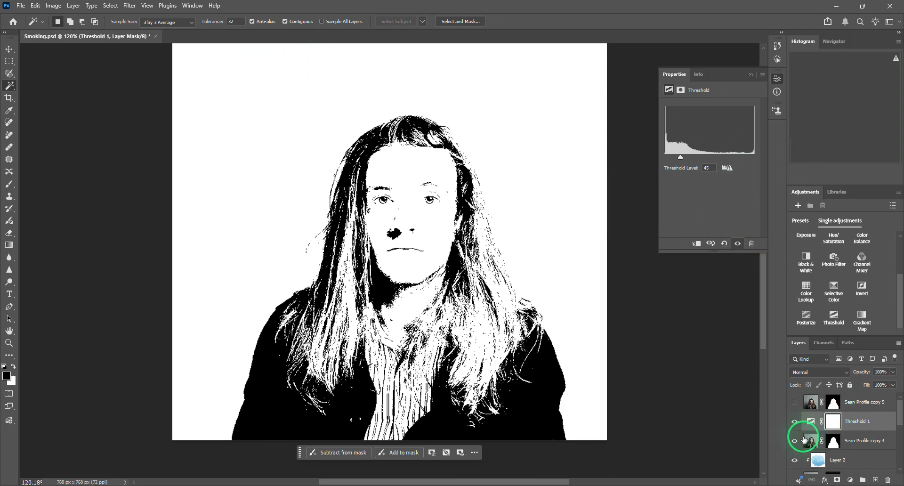
# - Clip the Threshold 1 adjustment to the portrait copy below it and merge the two layers
pyautogui.rightClick(854, 421)
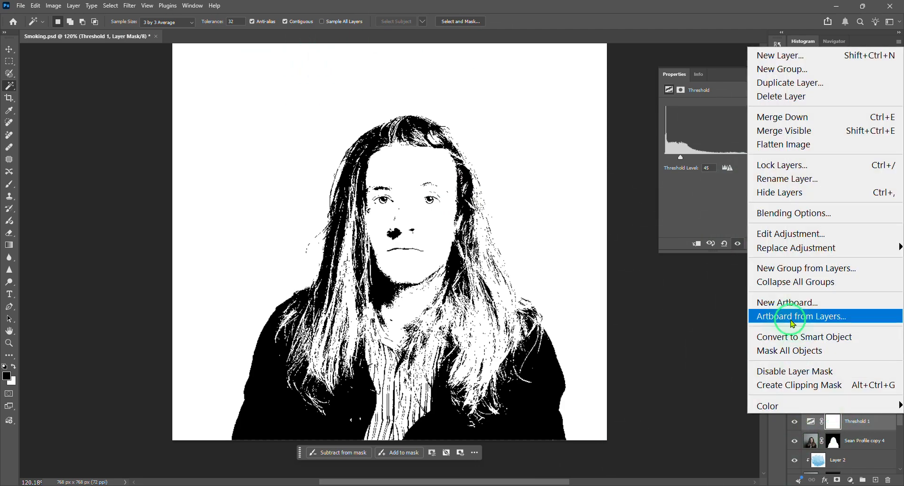
pyautogui.click(784, 385)
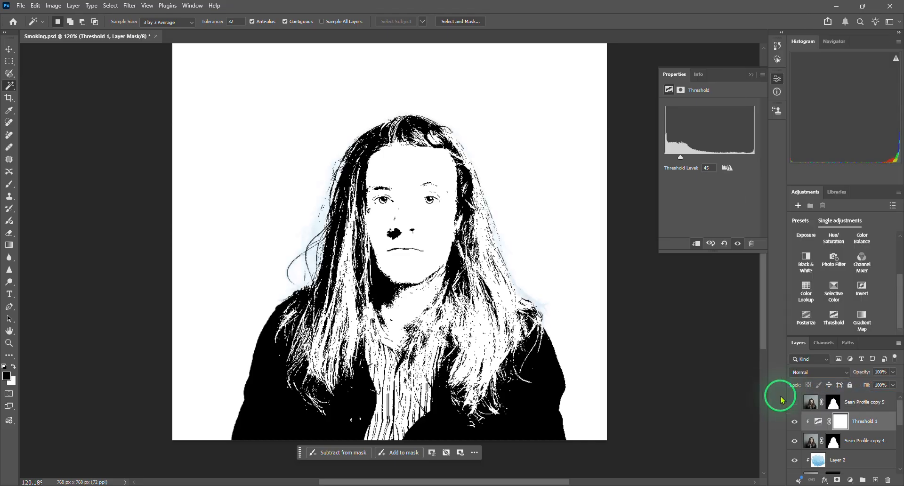
pyautogui.keyDown('shift'); pyautogui.click(813, 446); pyautogui.keyUp('shift')
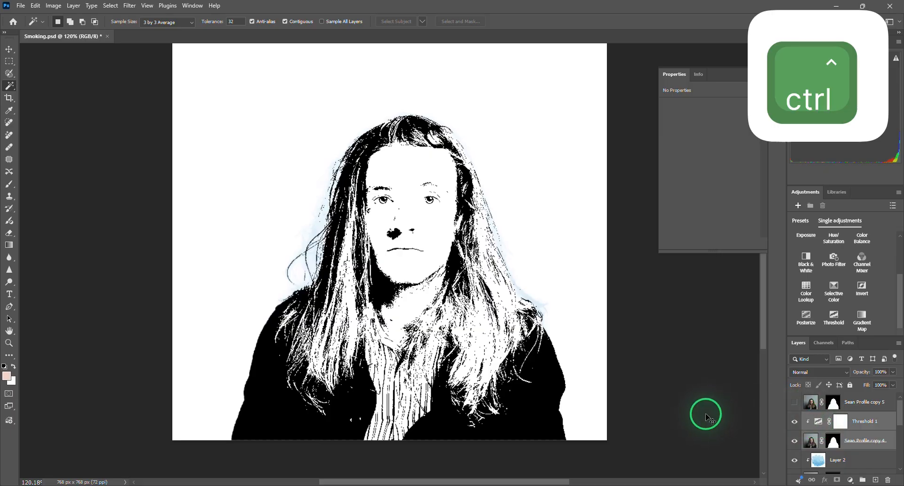
pyautogui.hotkey('ctrl', 'e')
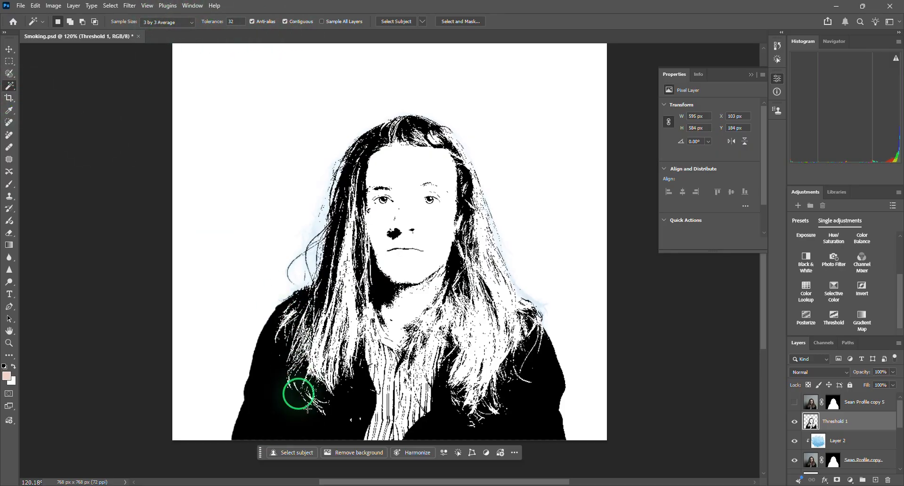
# - Select the large connected black areas of the jacket and hair on the merged Threshold 1 layer and delete them
pyautogui.click(265, 418)
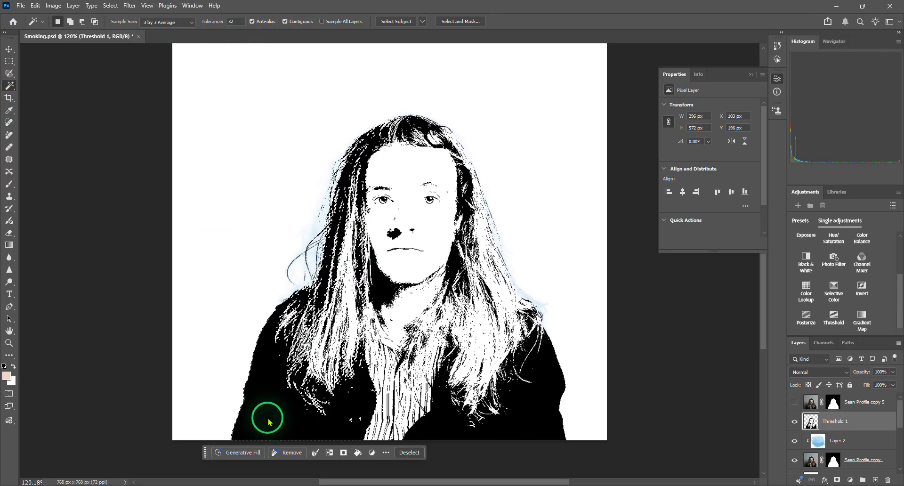
pyautogui.keyDown('shift'); pyautogui.click(442, 432); pyautogui.keyUp('shift')
pyautogui.press('Delete')
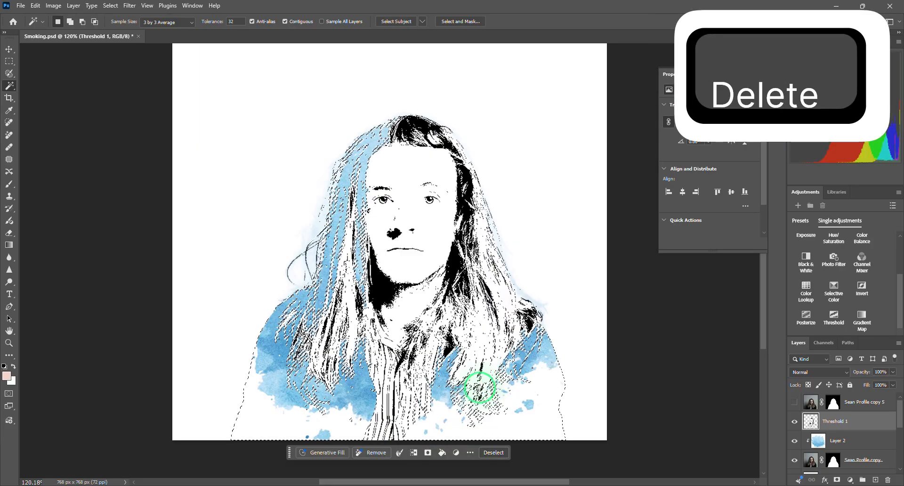
# - Select all remaining black pixels on Threshold 1 with Contiguous off, delete them, deselect, and check the layer by toggling its visibility
pyautogui.click(457, 259)
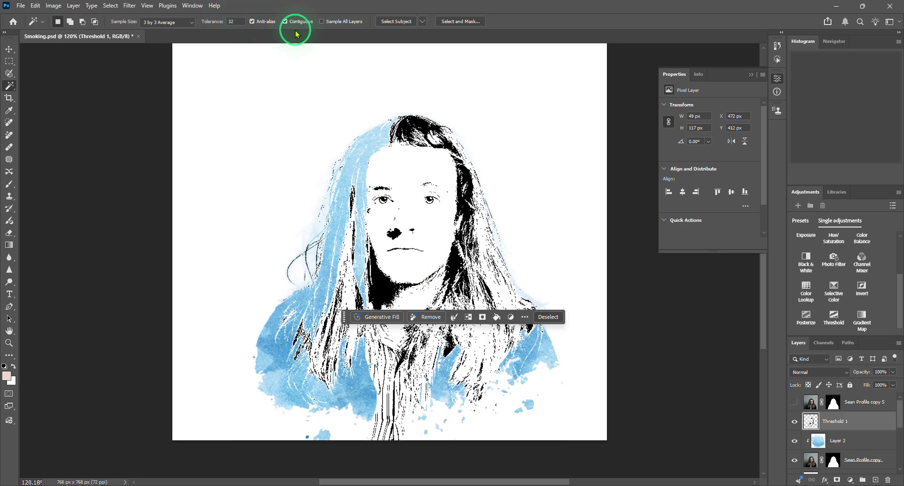
pyautogui.click(285, 21)
pyautogui.click(459, 197)
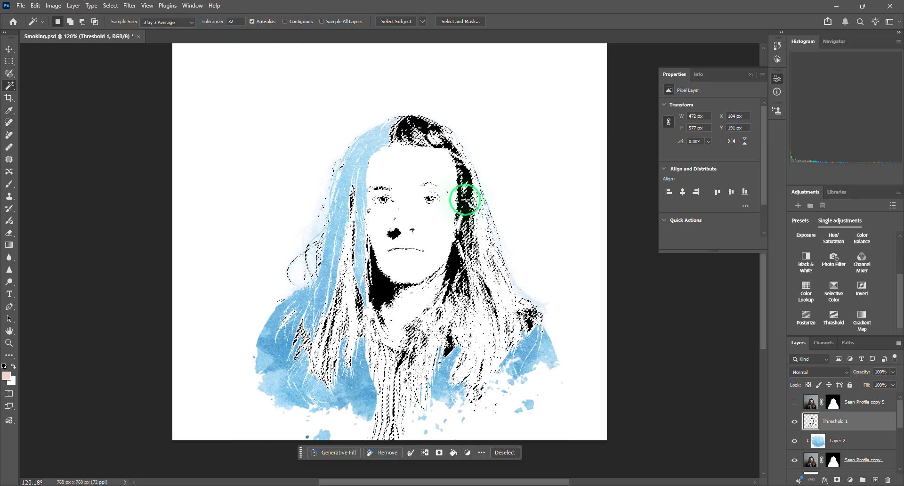
pyautogui.press('Delete')
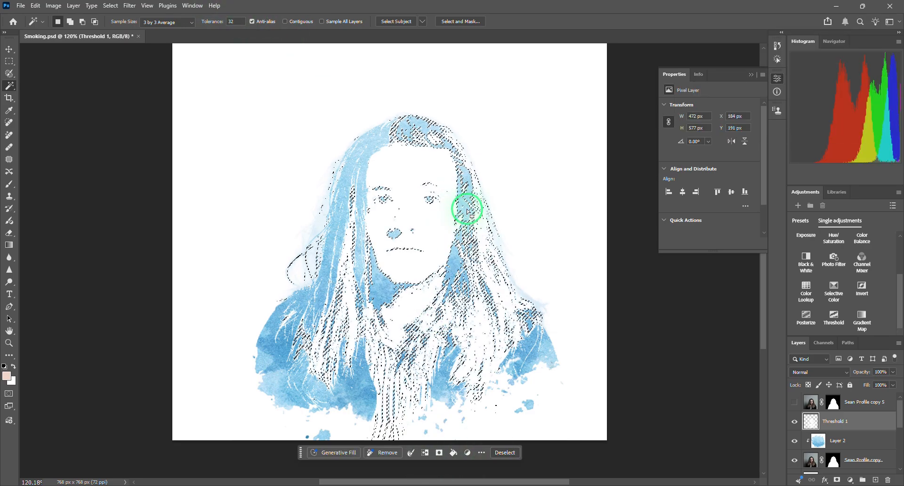
pyautogui.hotkey('ctrl', 'd')
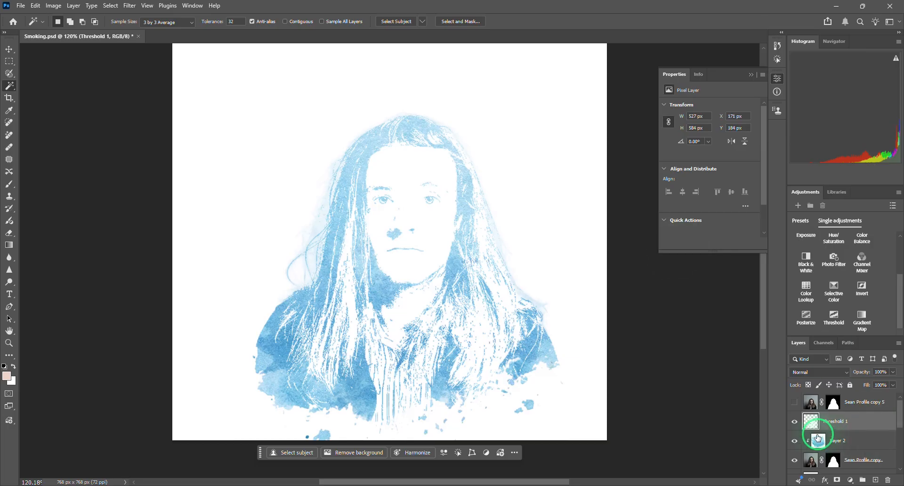
pyautogui.click(792, 424)
pyautogui.click(794, 423)
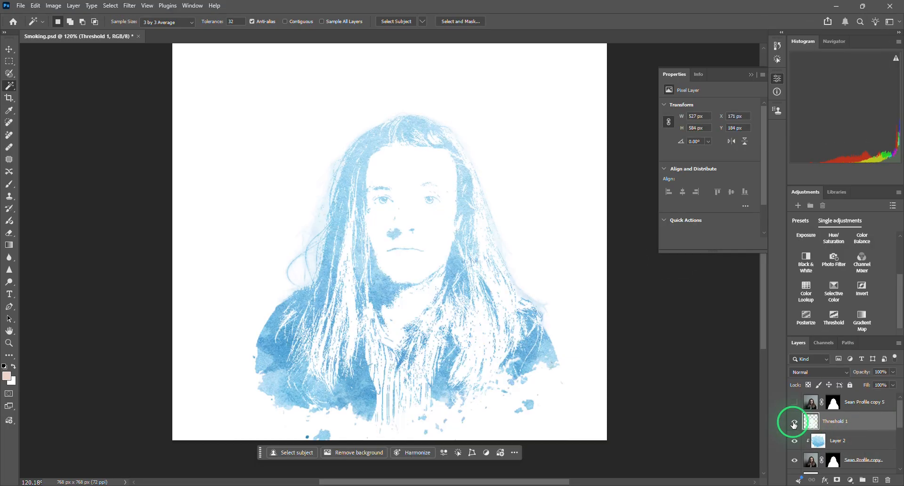
# - Copy the Sea-texture layer from the Textures group
pyautogui.scroll(-5, 810, 423)
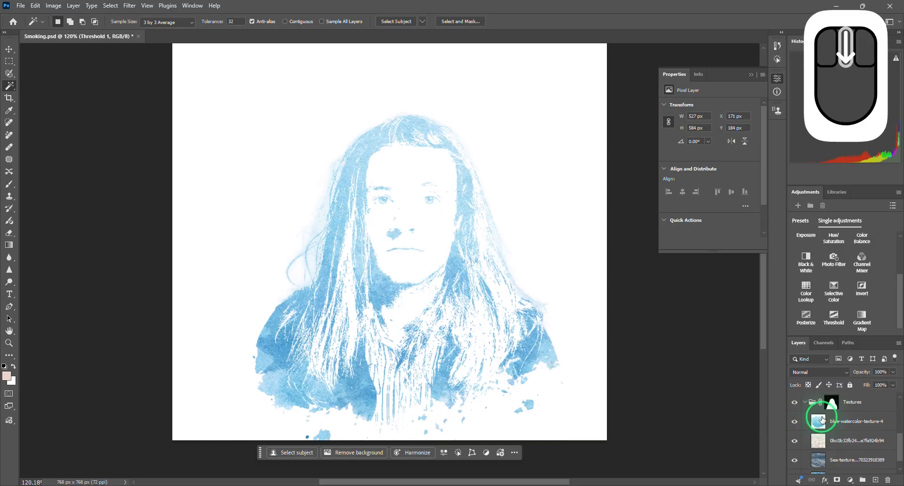
pyautogui.click(817, 452)
pyautogui.rightClick(818, 452)
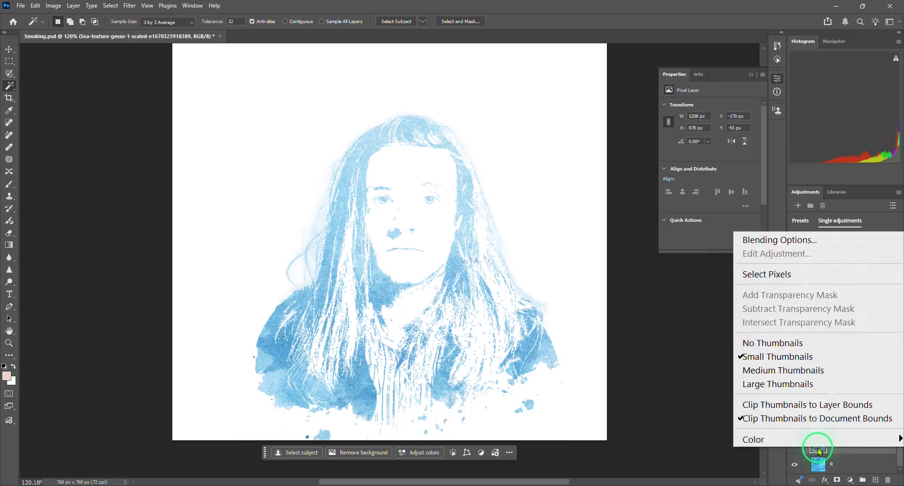
pyautogui.click(852, 453)
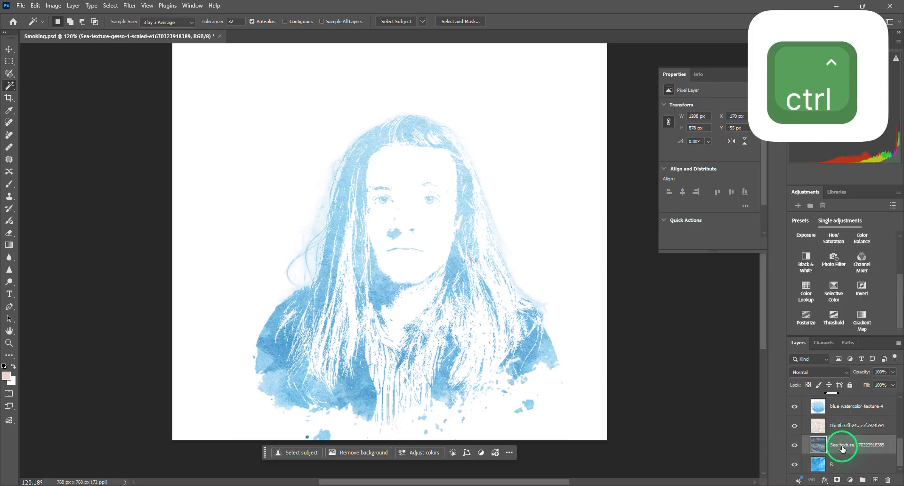
pyautogui.hotkey('ctrl', 'c')
pyautogui.scroll(5, 824, 442)
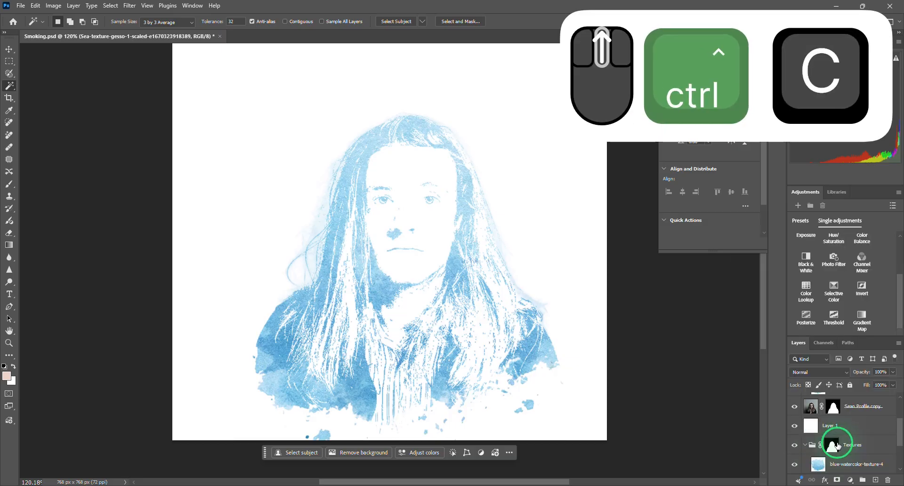
# - Paste the sea texture directly above the Threshold 1 layer and clip it to that layer
pyautogui.click(813, 424)
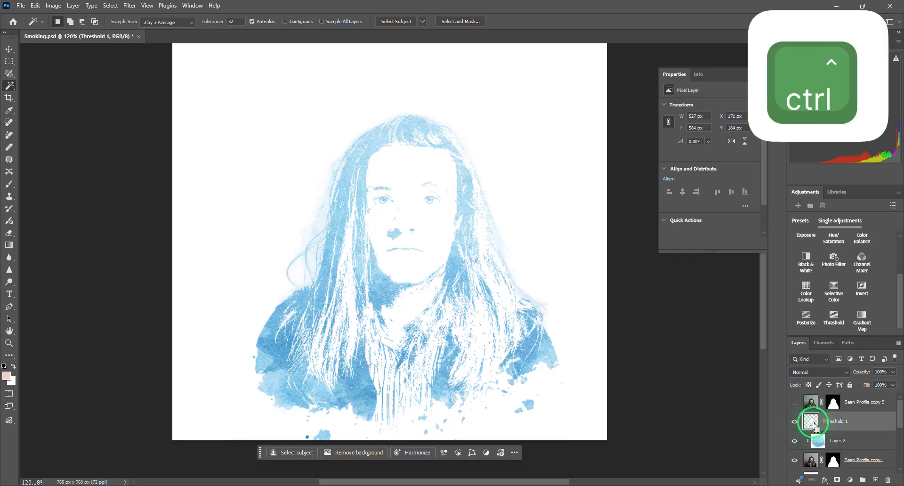
pyautogui.hotkey('ctrl', 'v')
pyautogui.rightClick(848, 422)
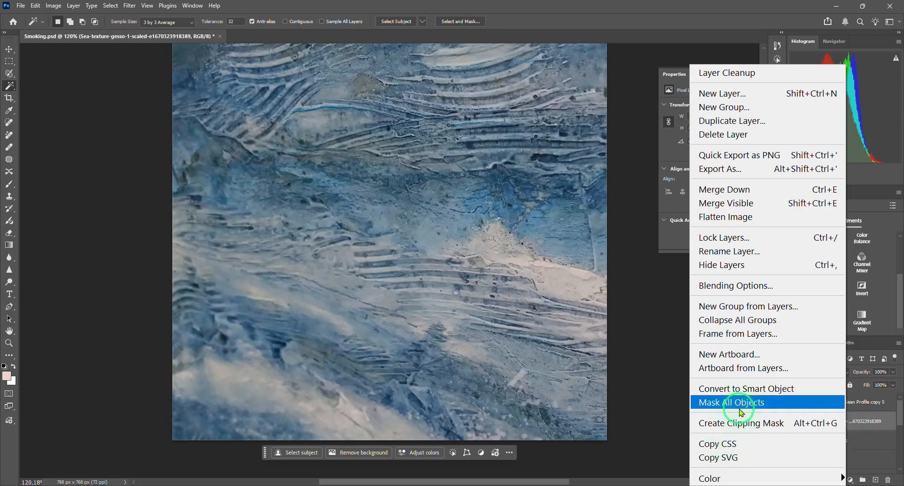
pyautogui.click(745, 423)
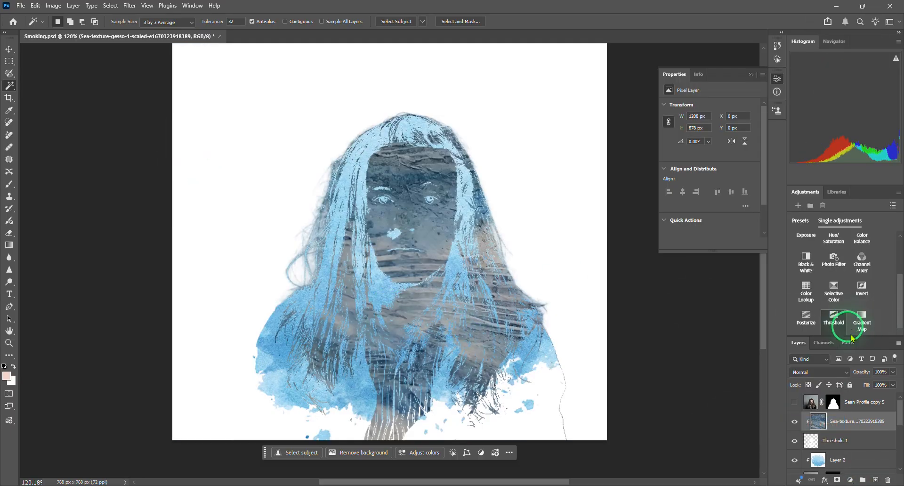
# - Keep the clipped sea texture's blend mode at Normal and set its opacity to 58%
pyautogui.click(808, 370)
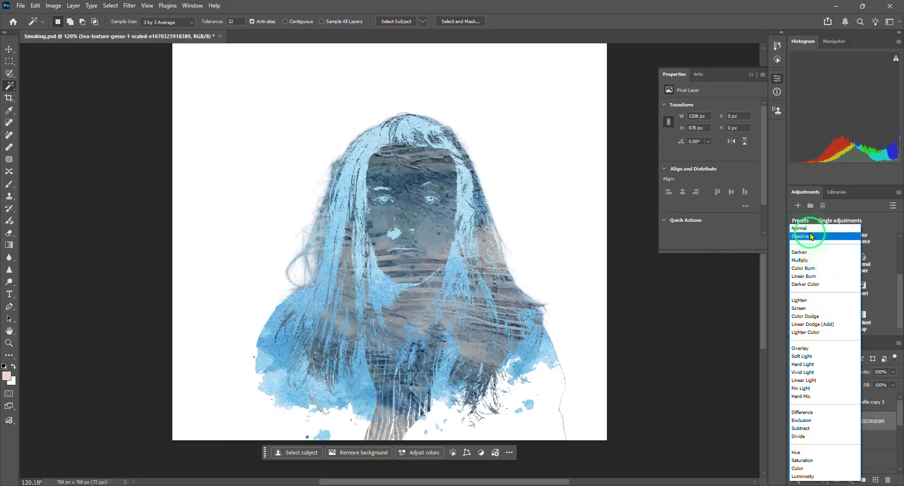
pyautogui.click(803, 228)
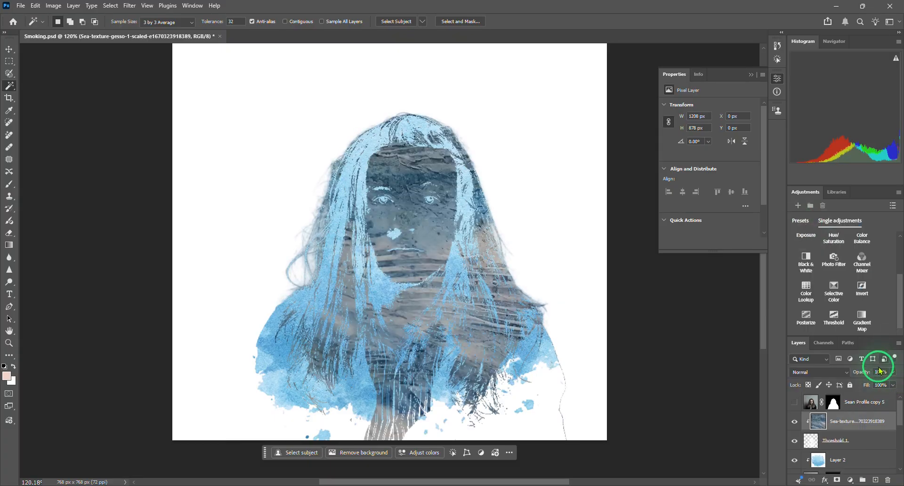
pyautogui.moveTo(861, 375); pyautogui.dragTo(830, 382)
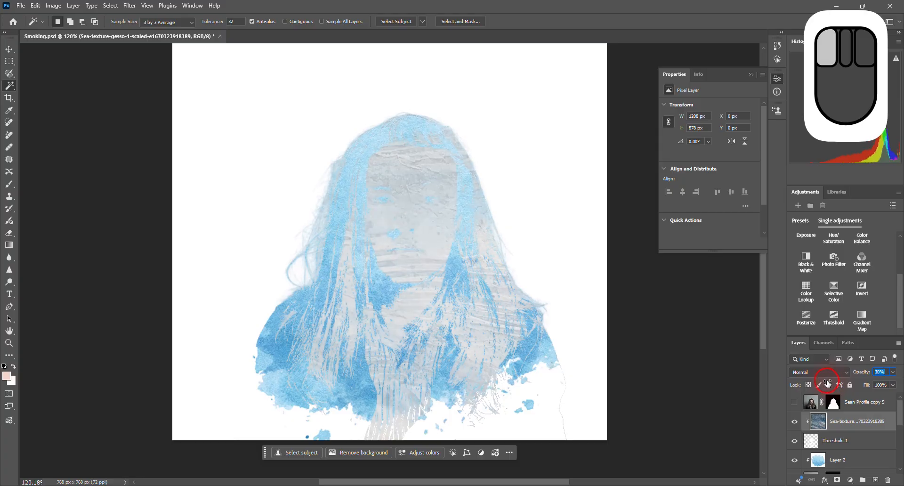
pyautogui.moveTo(837, 378); pyautogui.dragTo(842, 379)
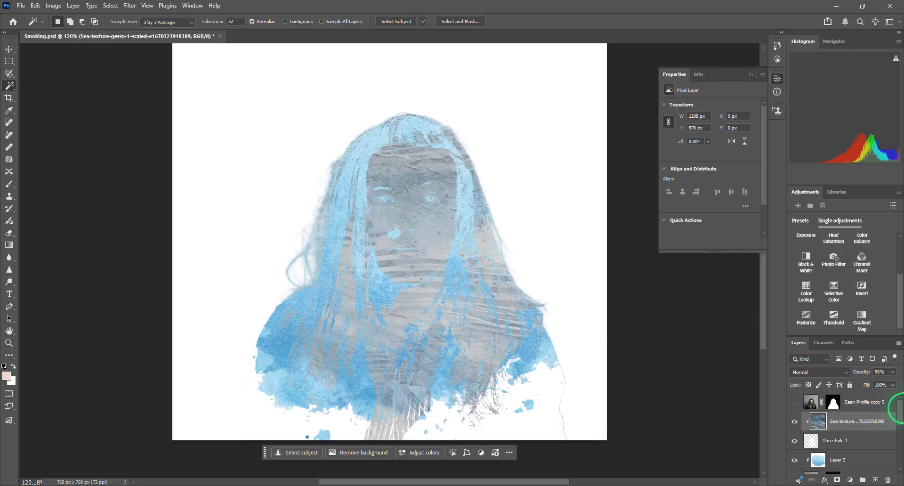
# - Apply a Gaussian Blur with a 0.4-pixel radius to the Threshold 1 layer
pyautogui.click(817, 451)
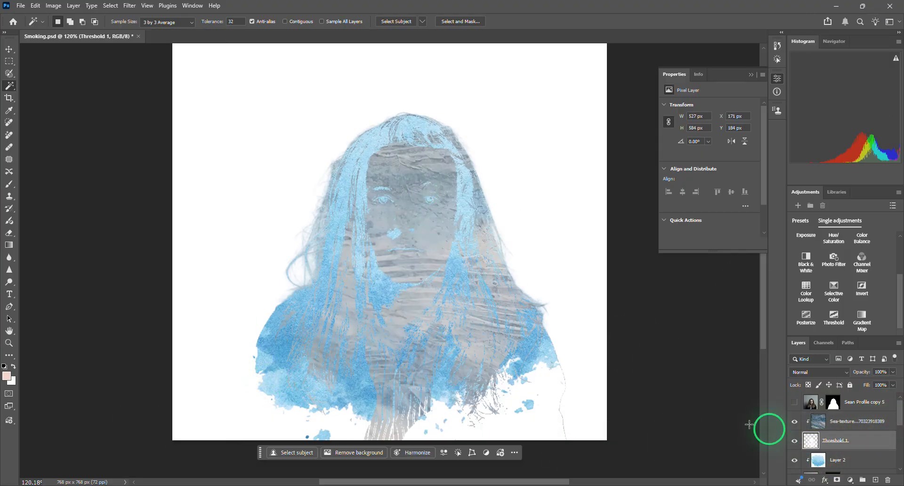
pyautogui.click(130, 5)
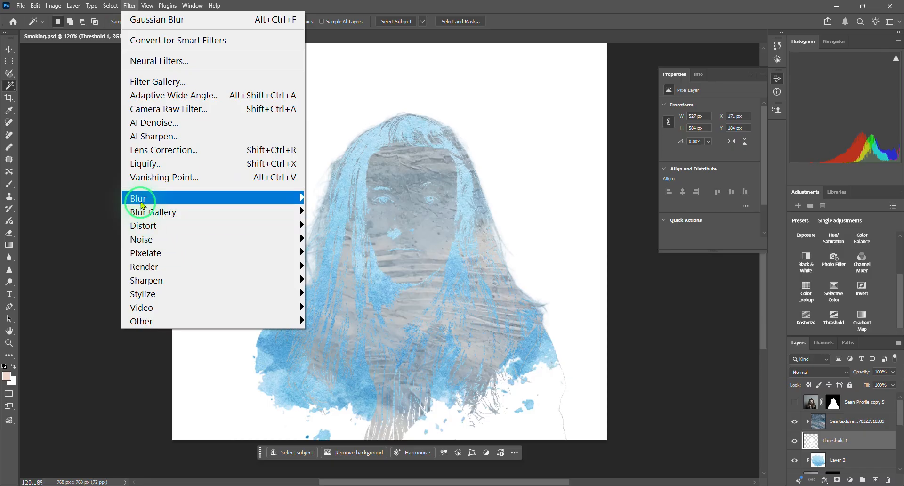
pyautogui.moveTo(141, 203)
pyautogui.click(324, 253)
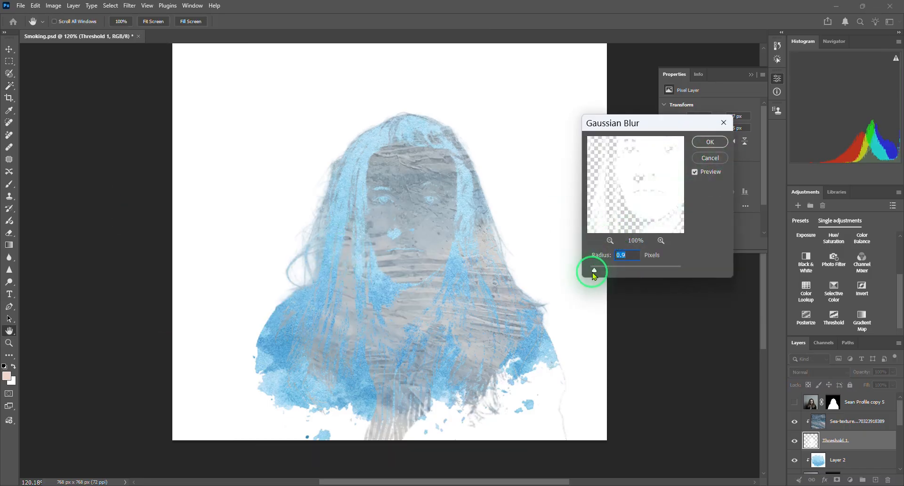
pyautogui.moveTo(593, 274); pyautogui.dragTo(592, 270)
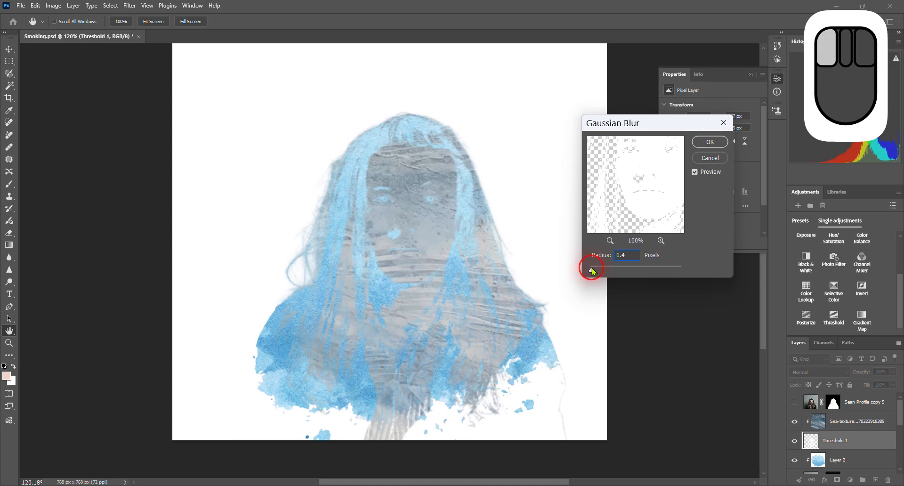
pyautogui.click(710, 142)
pyautogui.press('w')
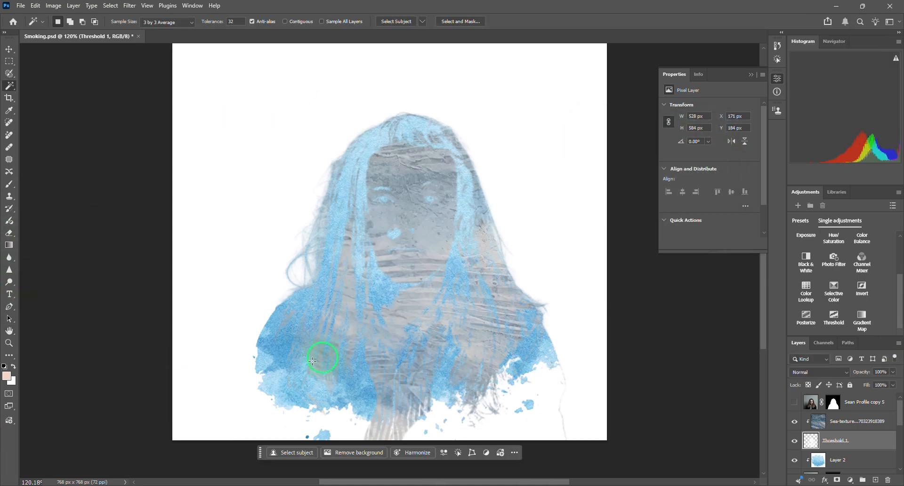
# - Examine the blurred threshold edges and clipped textures up close across the face, hair and lower splatter area
pyautogui.scroll(6, 428, 257)
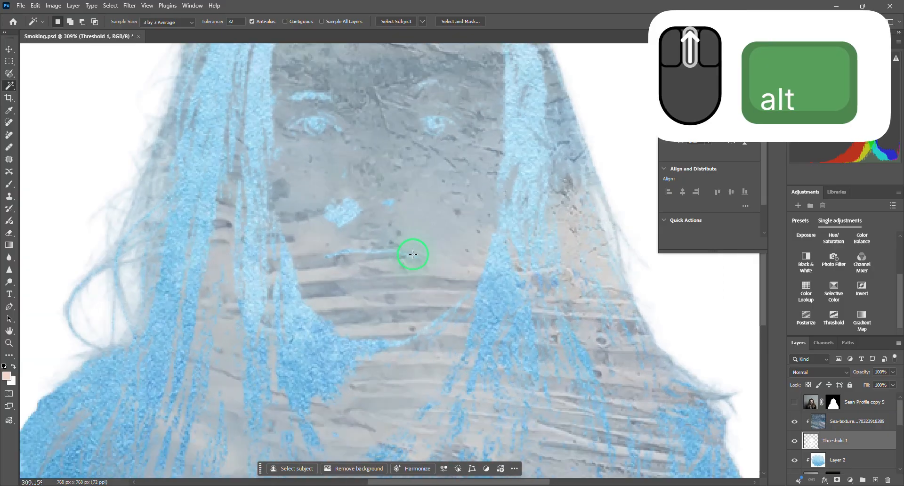
pyautogui.scroll(-6, 225, 161)
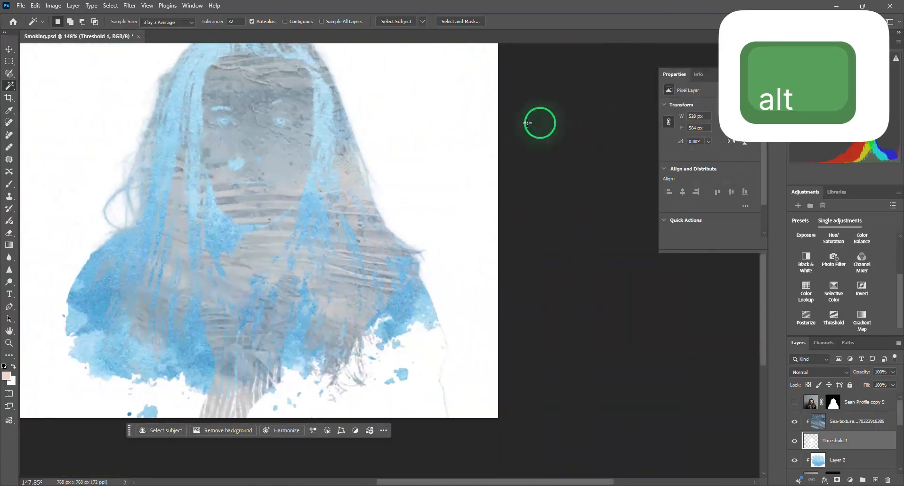
pyautogui.scroll(10, 207, 280)
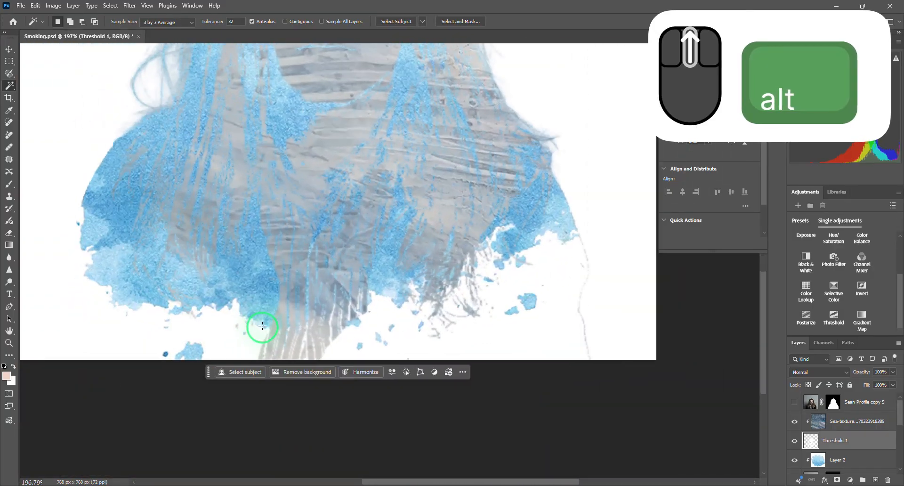
pyautogui.scroll(-10, 425, 371)
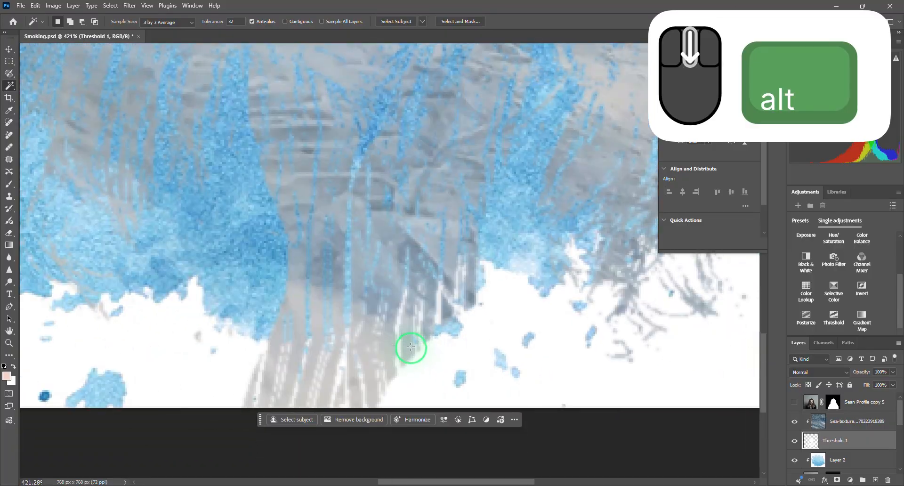
pyautogui.scroll(5, 391, 142)
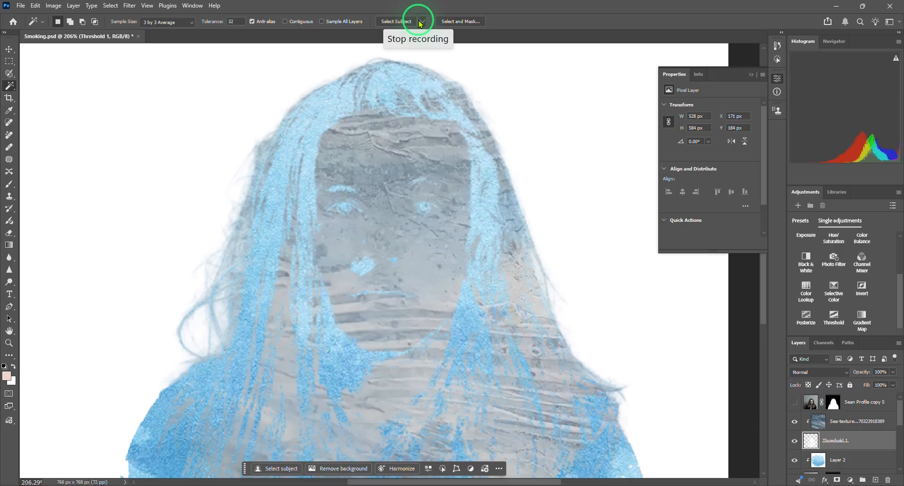
pyautogui.hotkey('ctrl', '0')
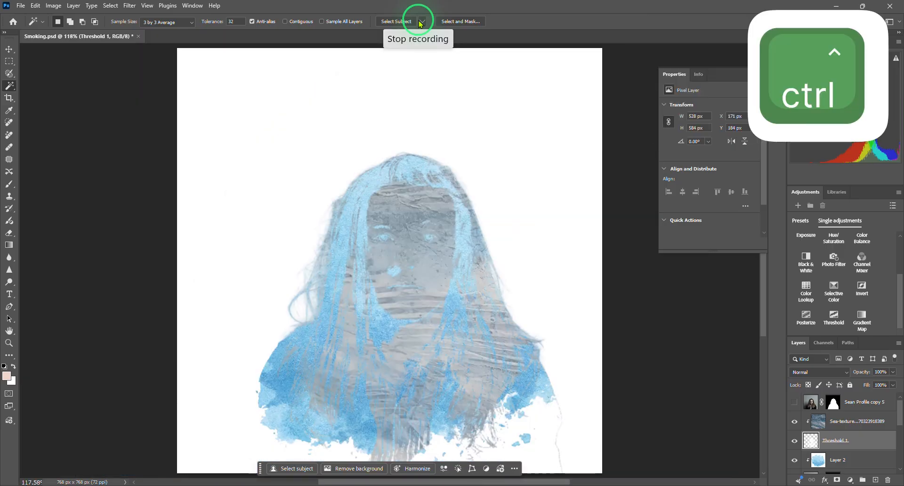
pyautogui.click(422, 22)
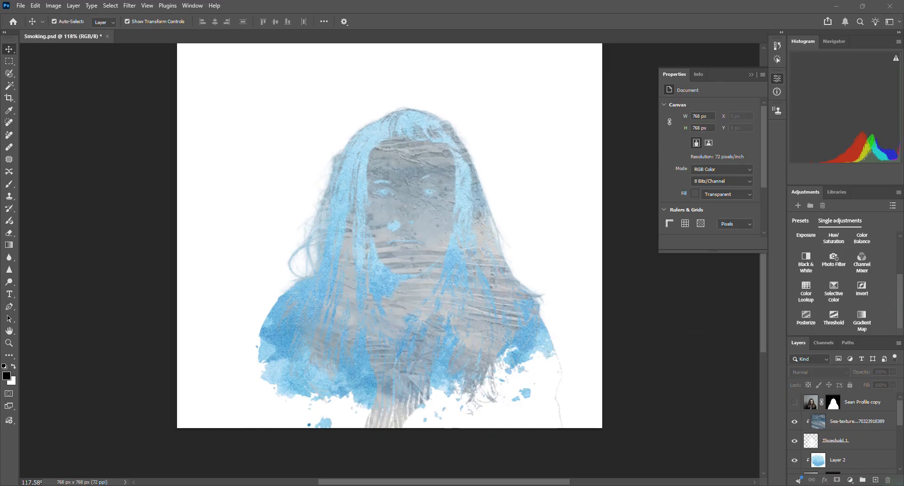
# - Show the masked portrait copy above the clipped sea texture and duplicate it twice
pyautogui.click(795, 405)
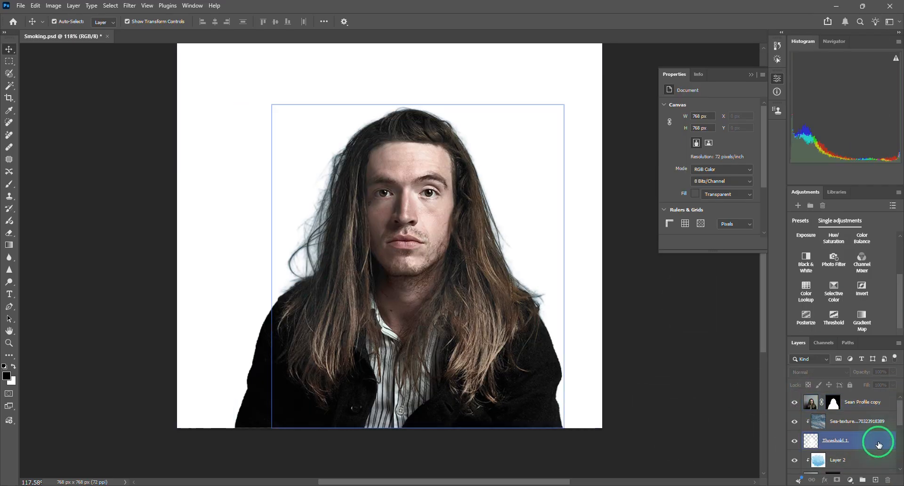
pyautogui.click(833, 404)
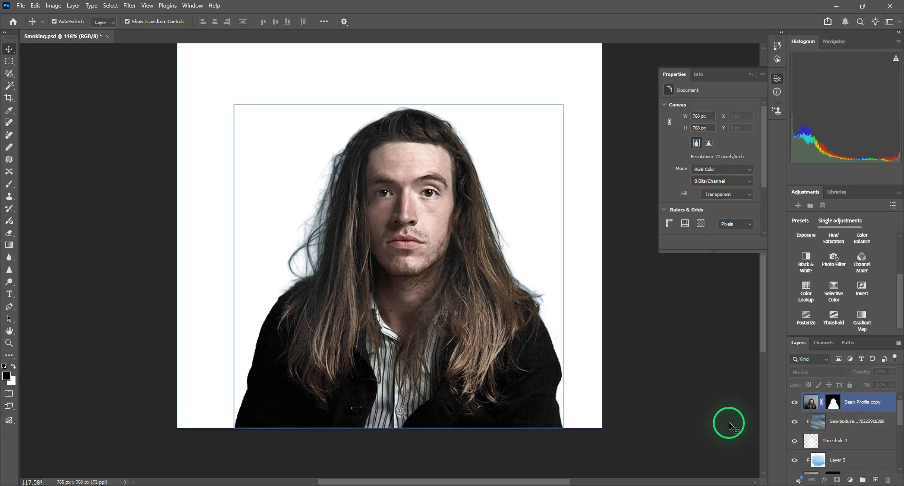
pyautogui.click(812, 400)
pyautogui.hotkey('ctrl', 'j')
pyautogui.hotkey('ctrl', 'j')
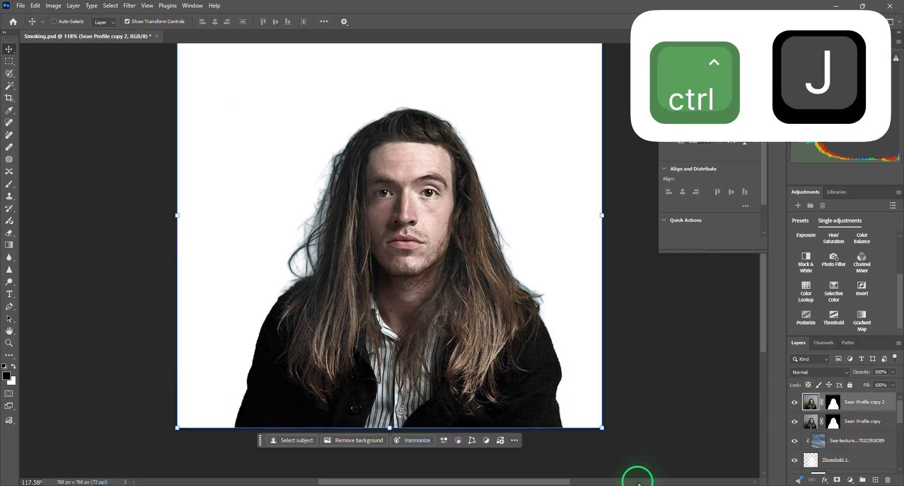
# - Hide the two new portrait duplicates and select the portrait copy beneath them
pyautogui.click(795, 402)
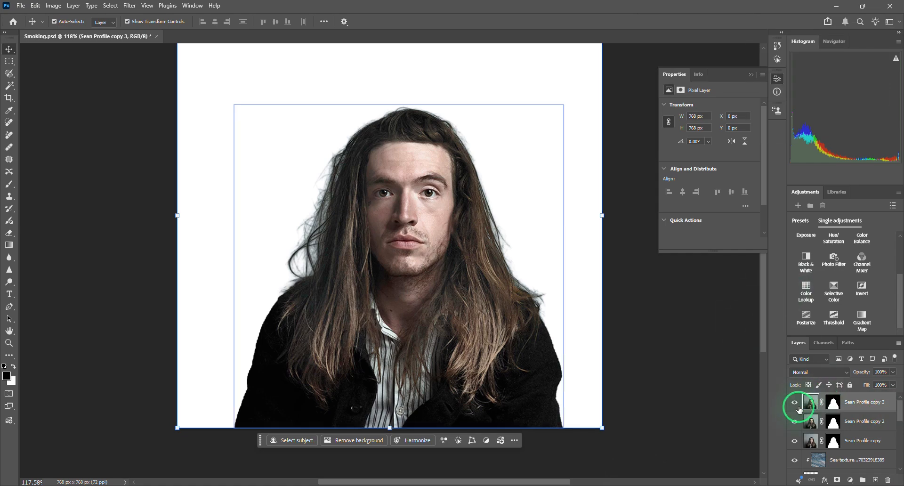
pyautogui.click(795, 421)
pyautogui.click(811, 446)
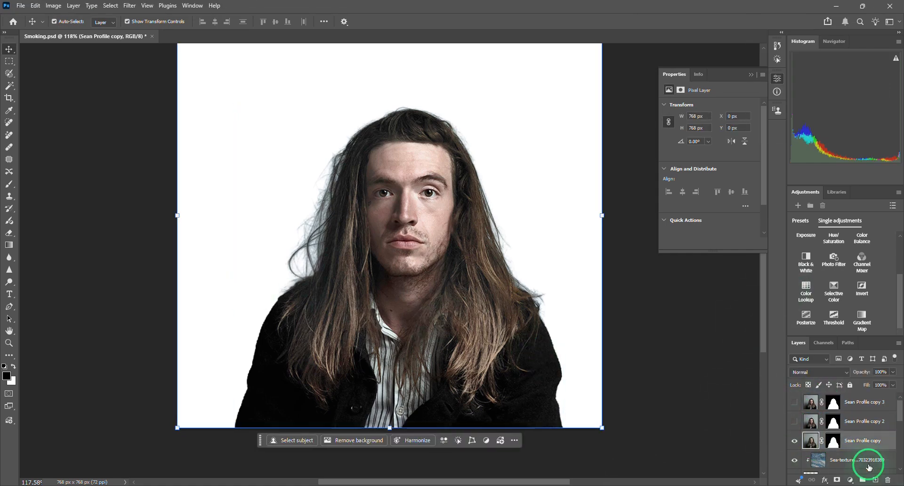
# - Load the portrait copy's mask as a selection and draw a reversed radial black-to-white gradient on that mask from the brighter eye to the jacket sleeve
pyautogui.press('ctrl')
pyautogui.keyDown('ctrl'); pyautogui.click(839, 448); pyautogui.keyUp('ctrl')
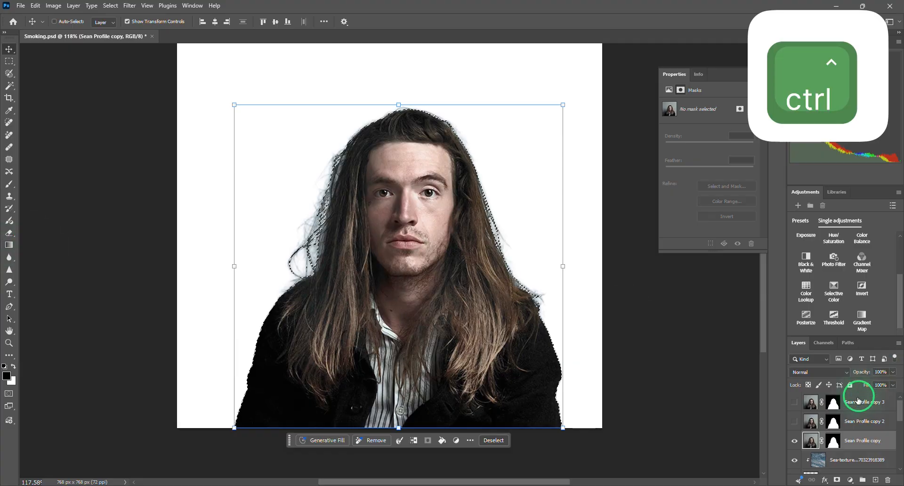
pyautogui.click(9, 245)
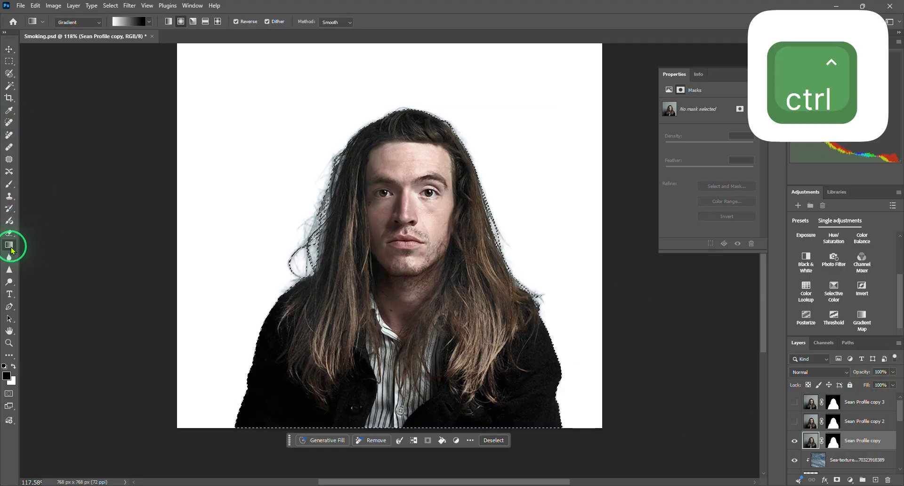
pyautogui.keyDown('ctrl'); pyautogui.click(835, 445); pyautogui.keyUp('ctrl')
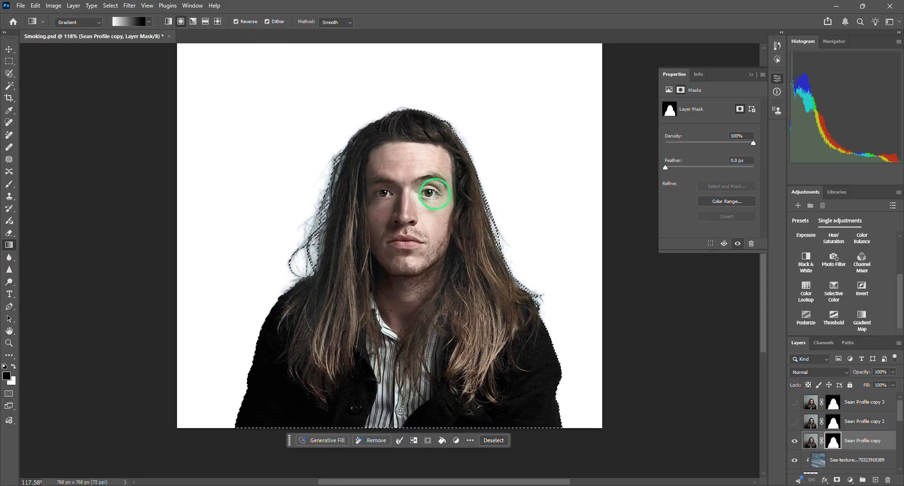
pyautogui.moveTo(428, 193); pyautogui.dragTo(445, 219)
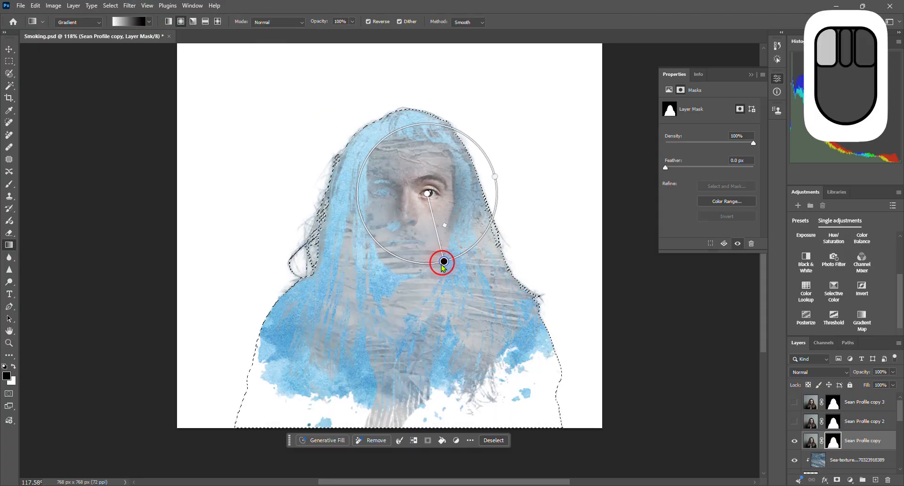
pyautogui.moveTo(378, 282); pyautogui.dragTo(306, 371)
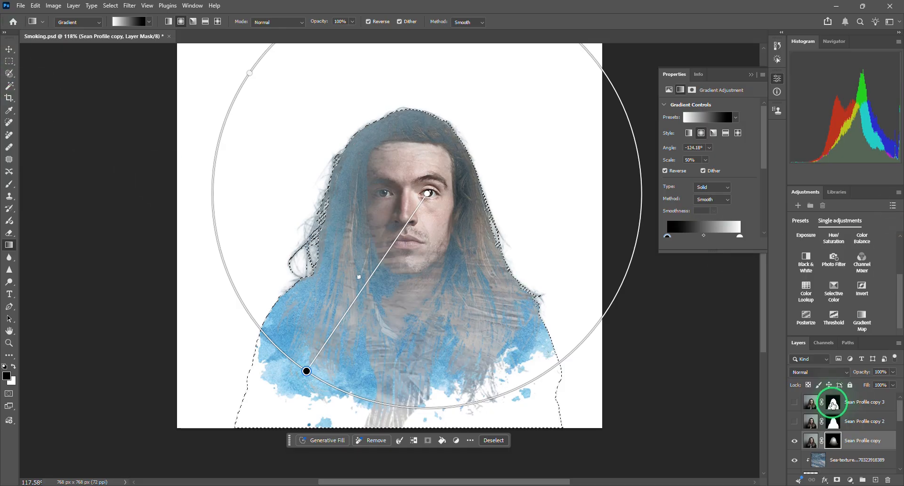
# - Clear the selection and apply a Gaussian Blur to the portrait copy's layer mask
pyautogui.click(814, 446)
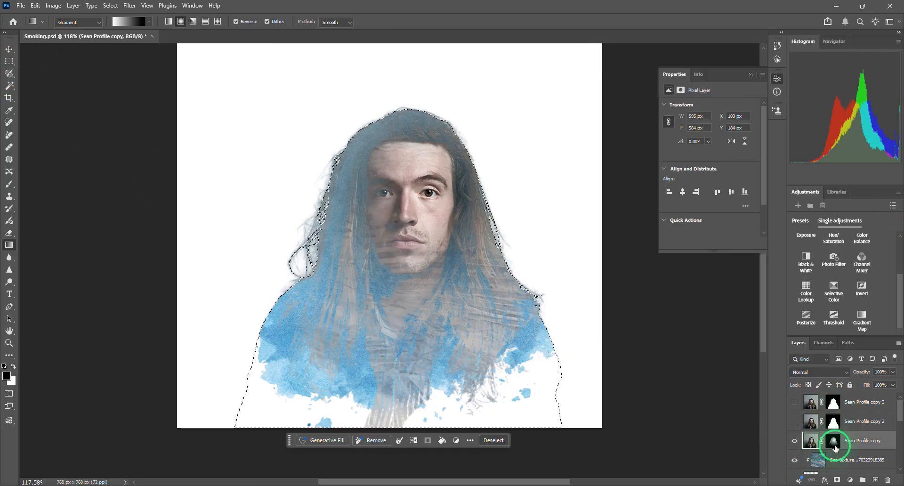
pyautogui.click(834, 443)
pyautogui.hotkey('ctrl', 'd')
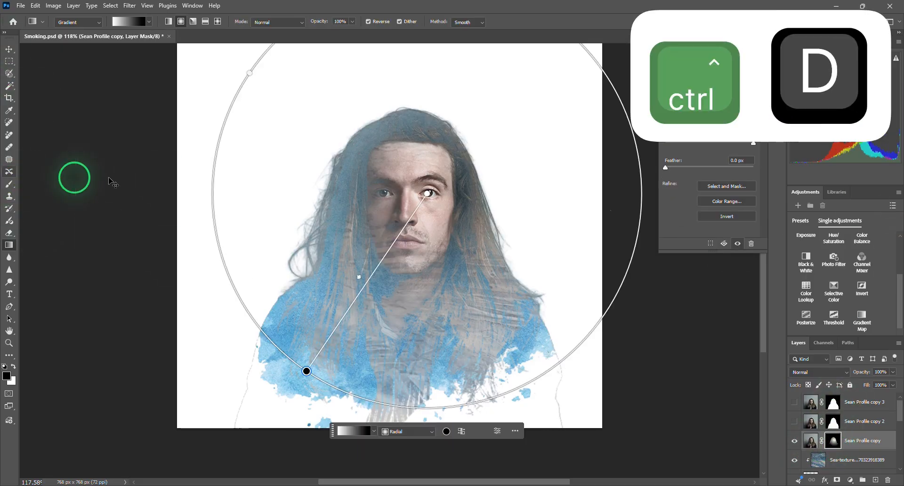
pyautogui.click(130, 6)
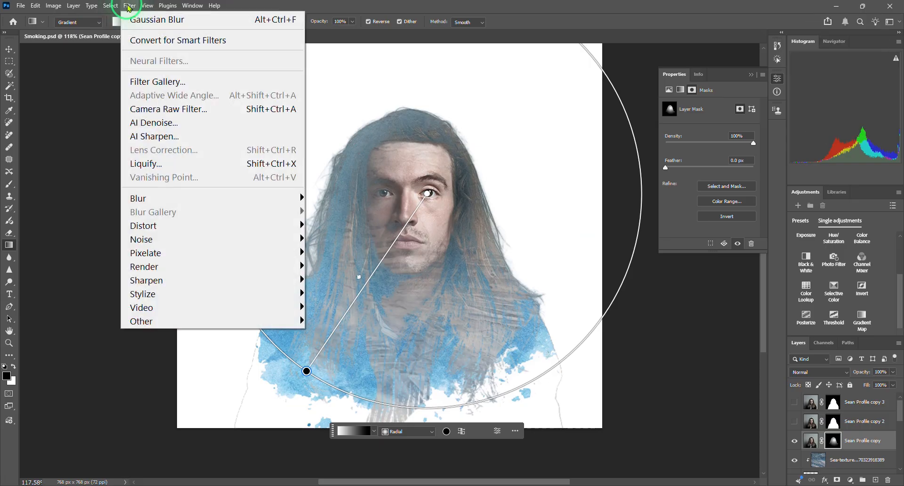
pyautogui.moveTo(144, 198)
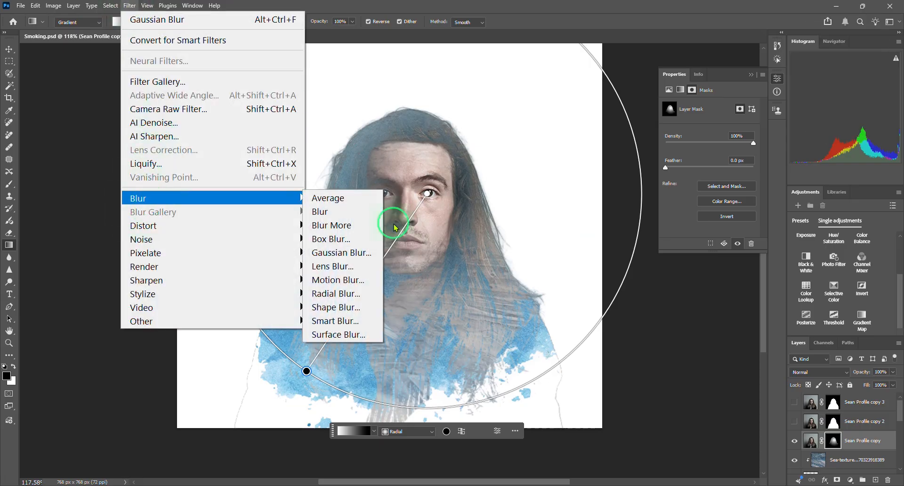
pyautogui.click(342, 250)
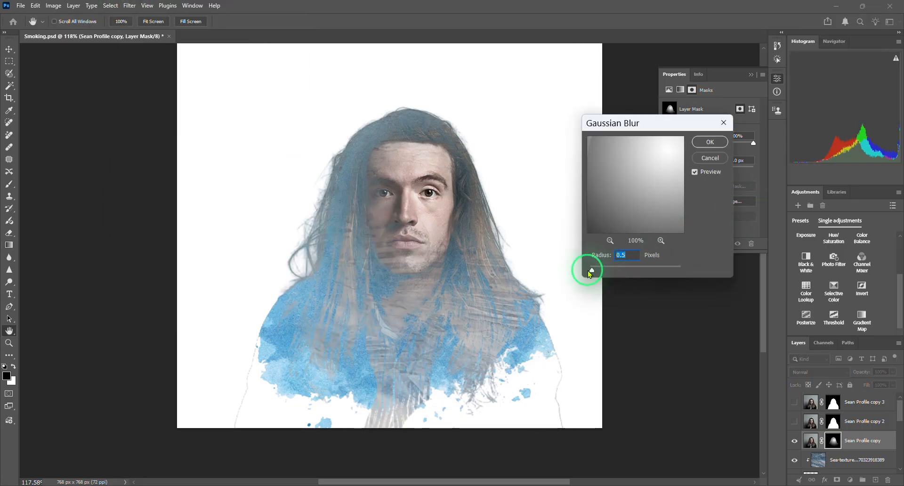
pyautogui.moveTo(592, 271); pyautogui.dragTo(636, 281)
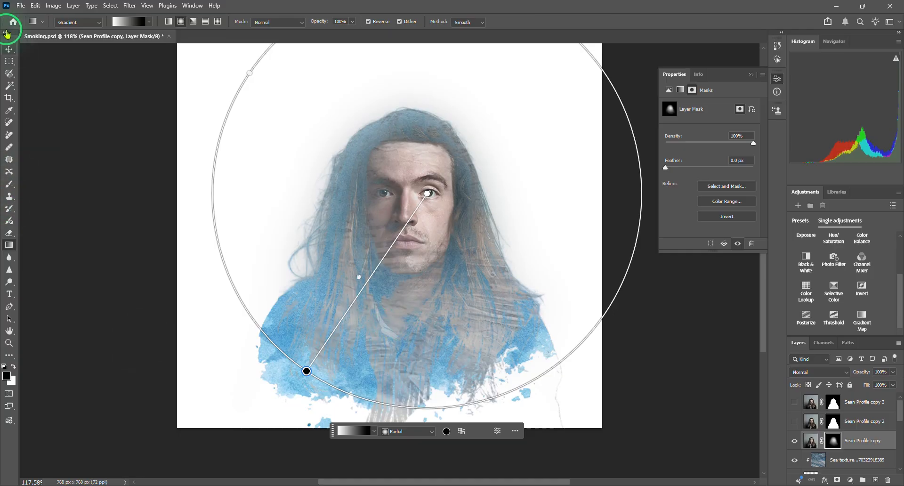
# - Examine up close how the masked face blends into the watercolor and sea textures
pyautogui.click(9, 48)
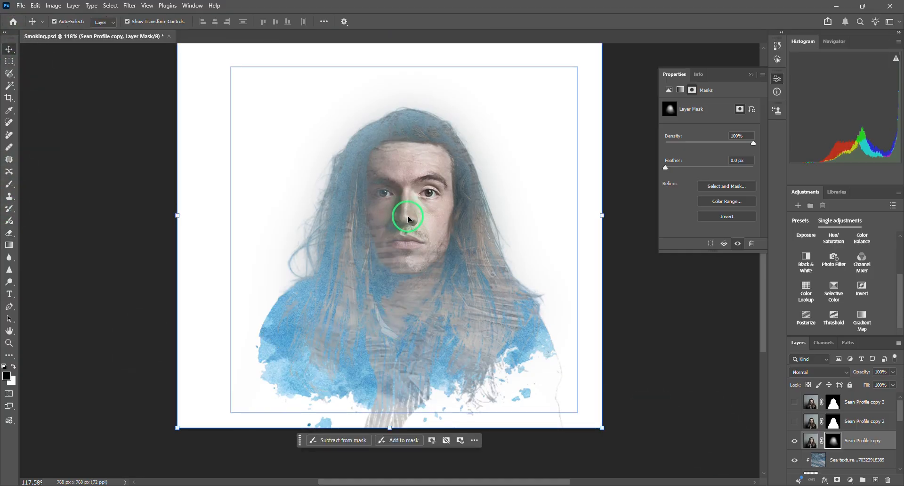
pyautogui.scroll(6, 413, 216)
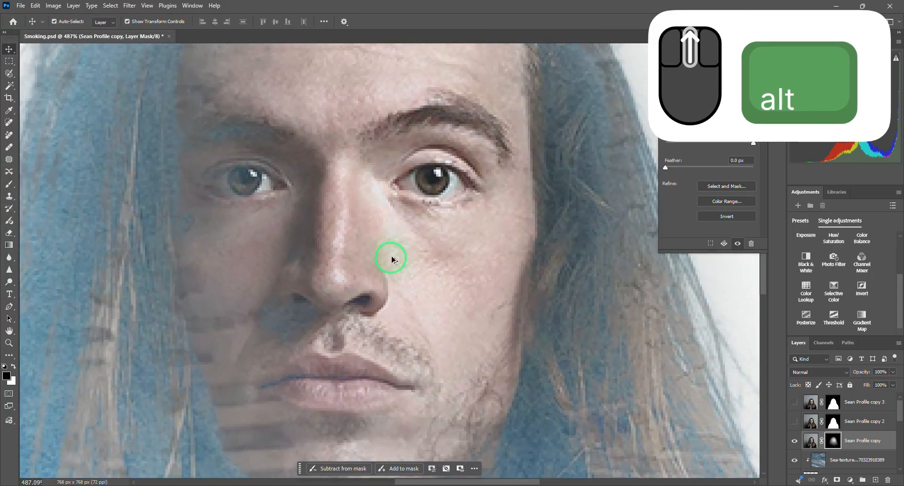
pyautogui.scroll(-3, 408, 226)
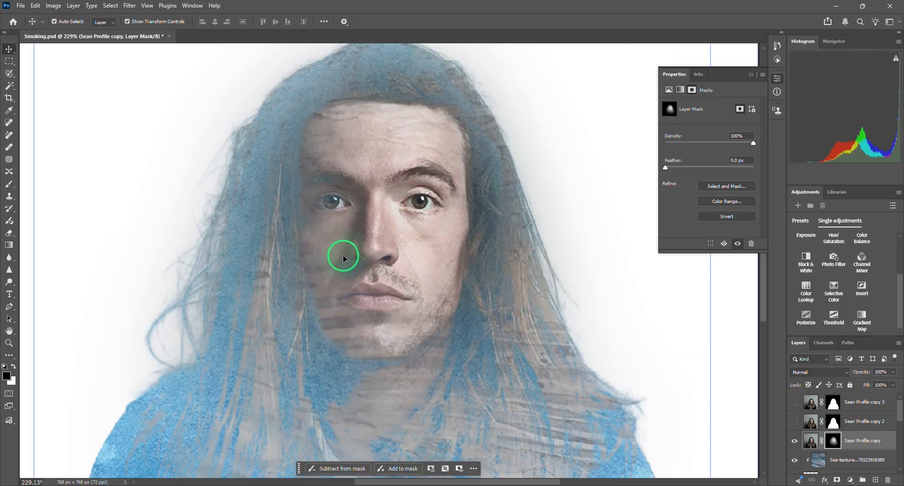
pyautogui.scroll(-3, 370, 297)
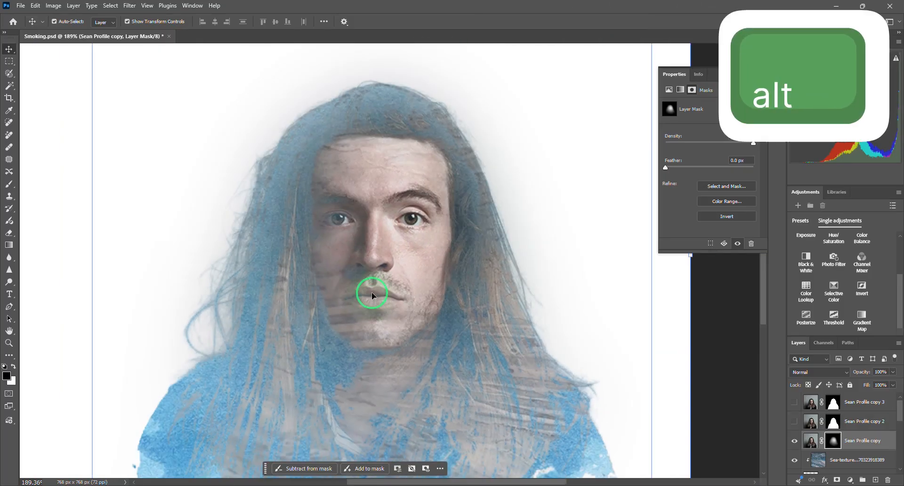
pyautogui.hotkey('ctrl', '0')
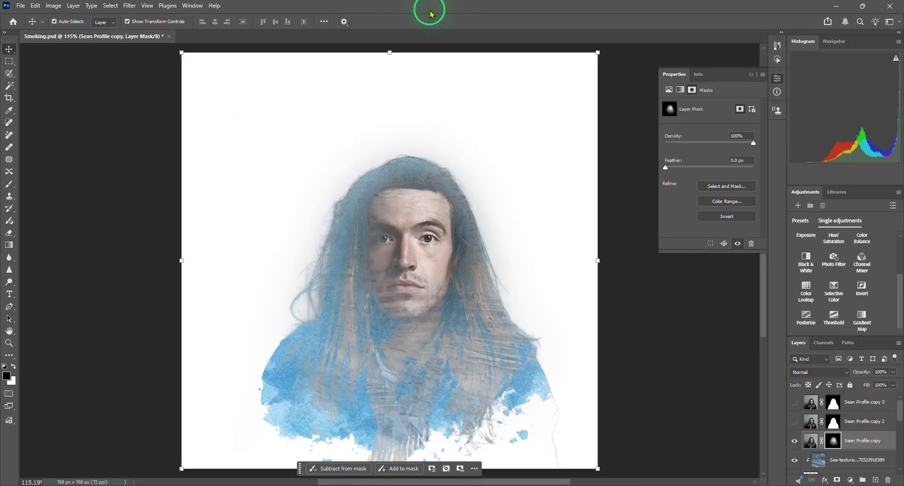
pyautogui.click(414, 18)
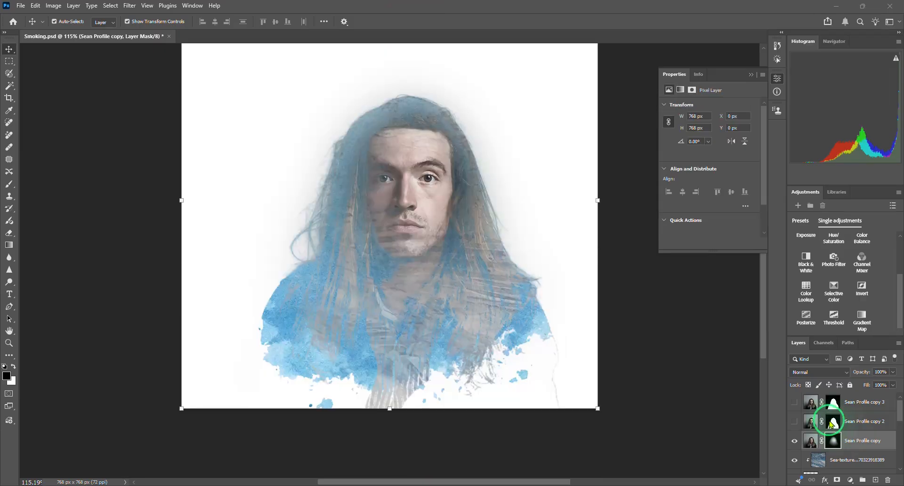
# - Try to copy the Sea-texture layer from the Textures group and paste it directly above the gradient-masked portrait copy, and undo the paste
pyautogui.scroll(-5, 831, 423)
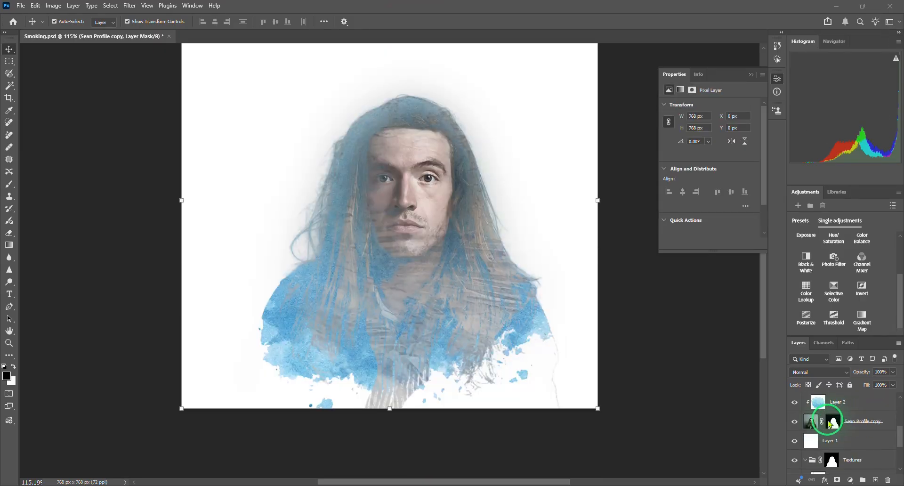
pyautogui.click(825, 450)
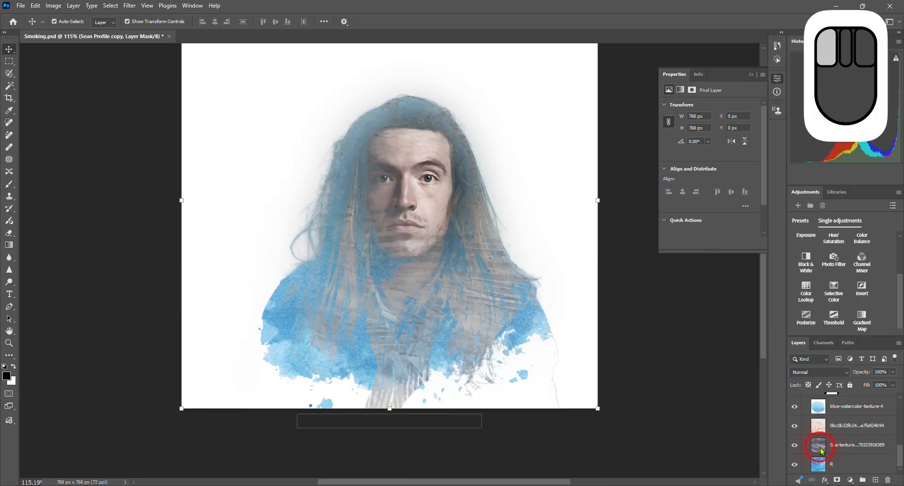
pyautogui.hotkey('ctrl', 'c')
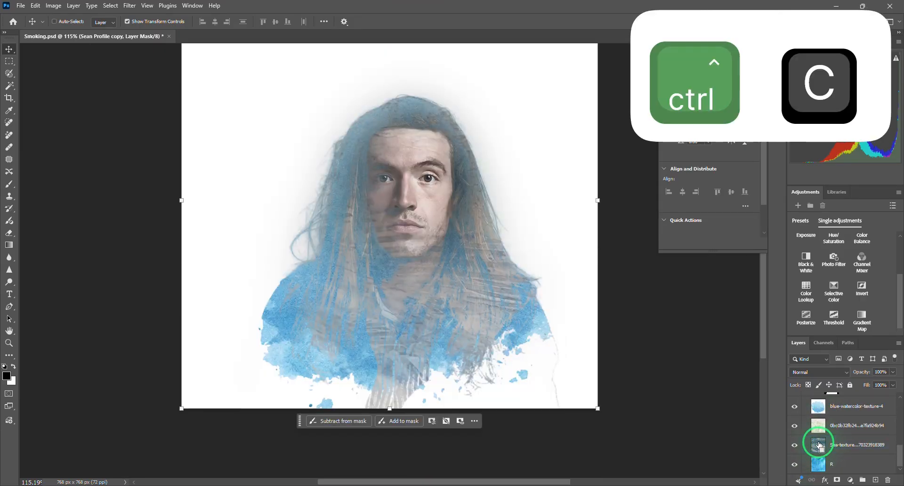
pyautogui.scroll(3, 812, 459)
pyautogui.click(811, 441)
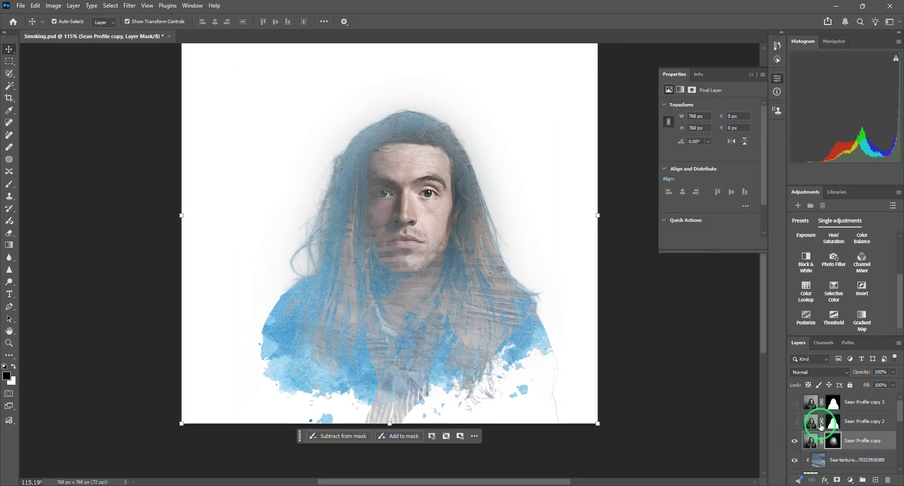
pyautogui.press('ctrl')
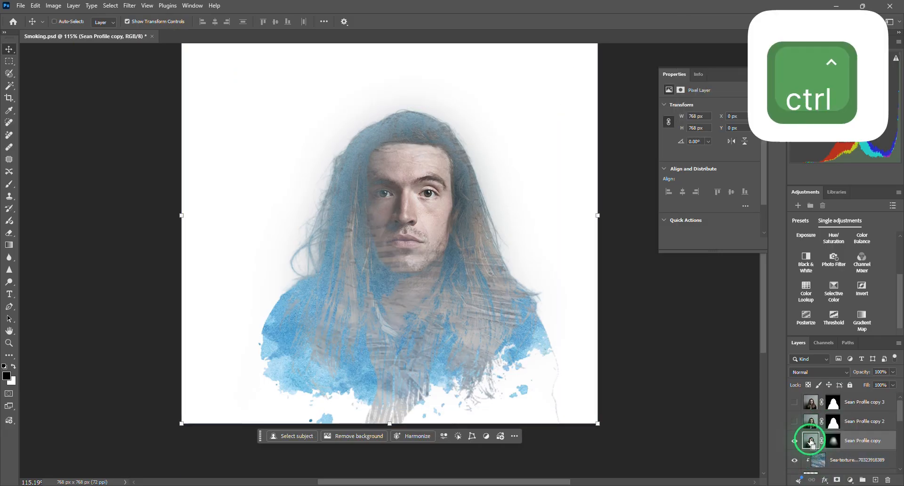
pyautogui.hotkey('ctrl', 'v')
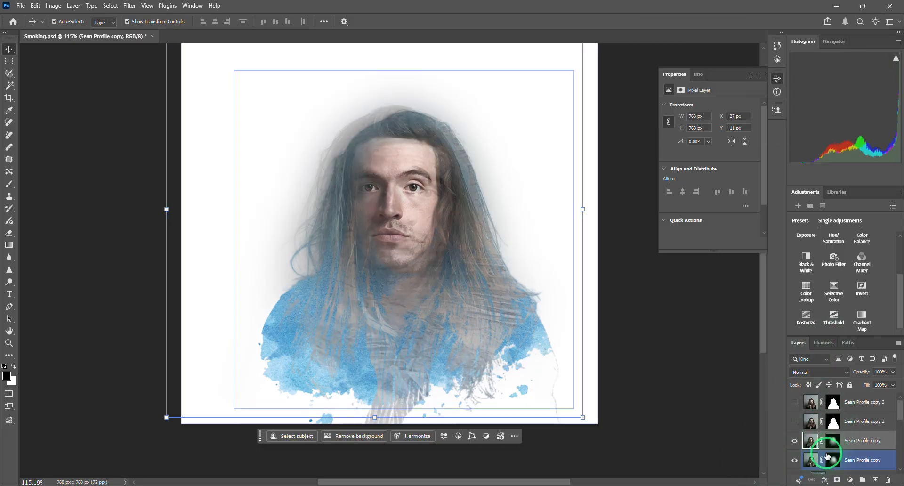
pyautogui.hotkey('ctrl', 'z')
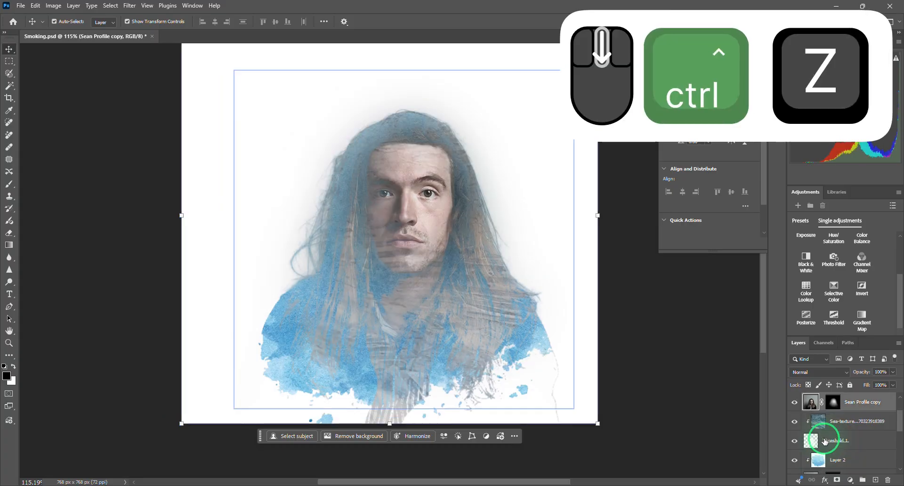
# - Copy the Sea-texture layer from the Textures group and paste it directly above the gradient-masked portrait copy
pyautogui.click(817, 442)
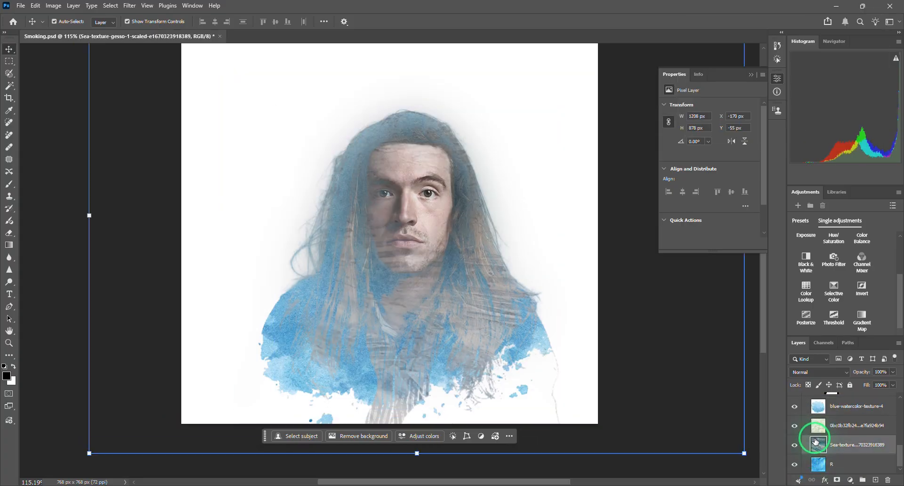
pyautogui.hotkey('ctrl', 'c')
pyautogui.scroll(6, 825, 459)
pyautogui.click(820, 452)
pyautogui.scroll(2, 820, 452)
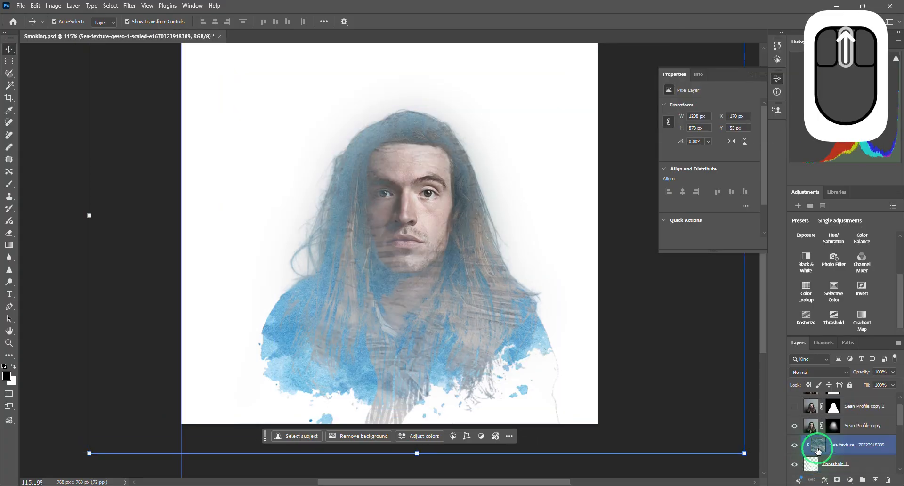
pyautogui.click(811, 425)
pyautogui.hotkey('ctrl', 'v')
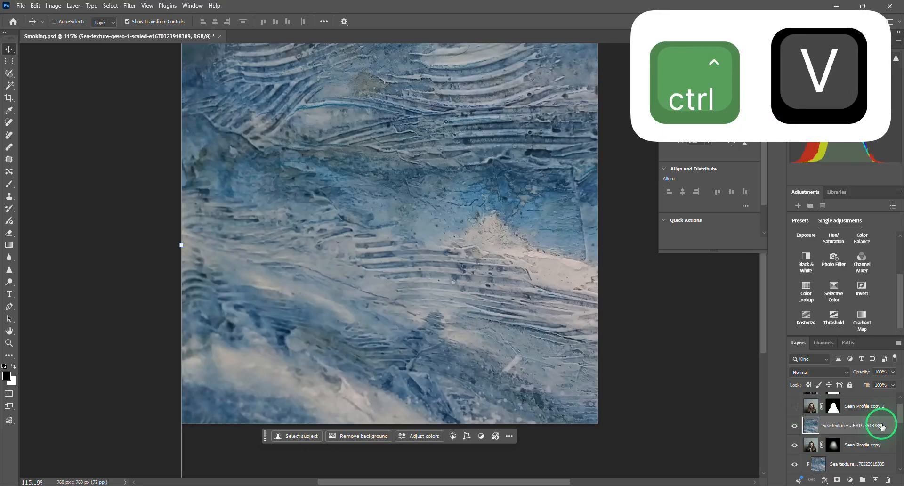
# - Clip the pasted Sea-texture layer to the portrait copy below it and set its blend mode to Soft Light
pyautogui.rightClick(838, 423)
pyautogui.click(802, 372)
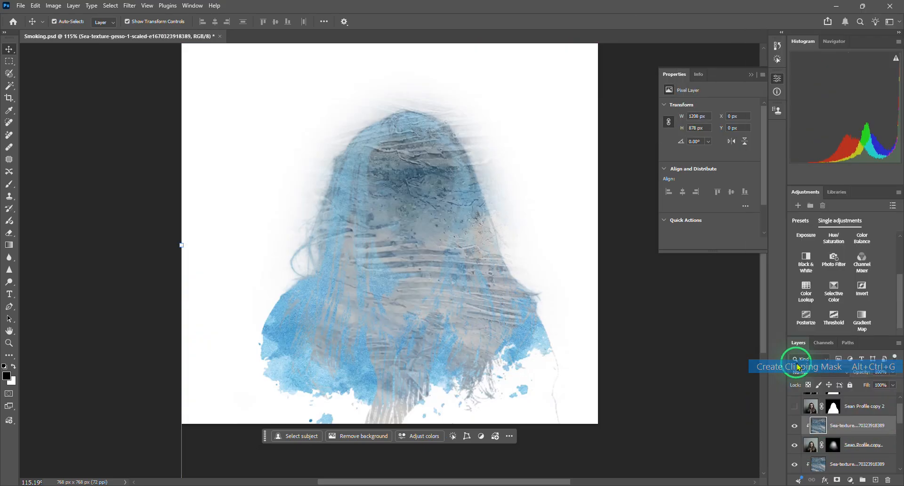
pyautogui.click(808, 376)
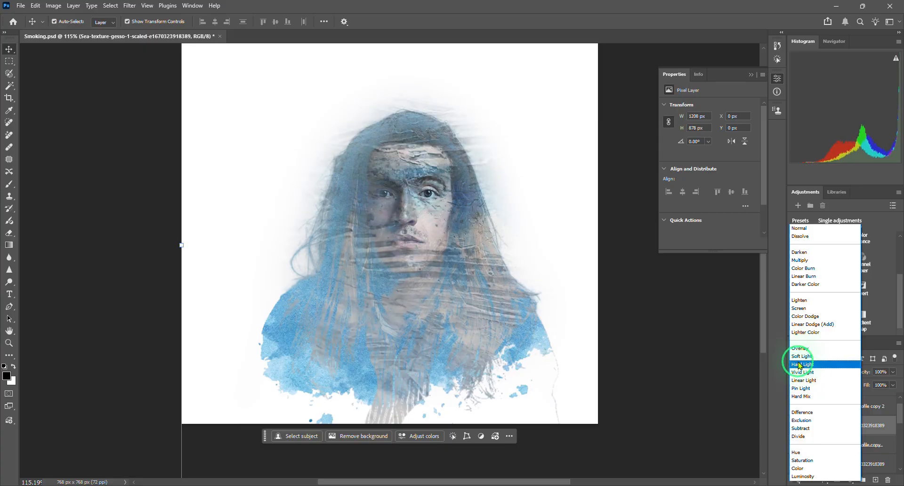
pyautogui.click(802, 356)
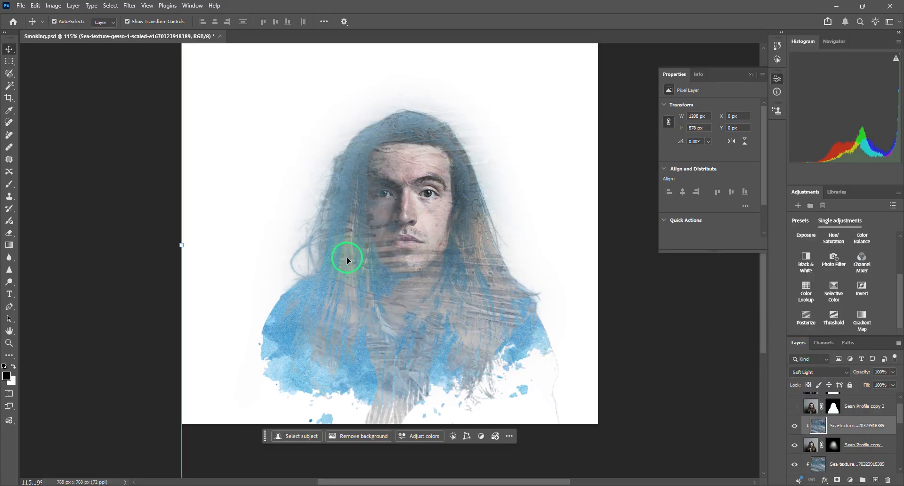
# - Compare the face up close with the clipped Soft Light sea texture hidden and shown, and check the whole portrait
pyautogui.keyDown('alt'); pyautogui.scroll(5, 429, 175); pyautogui.keyUp('alt')
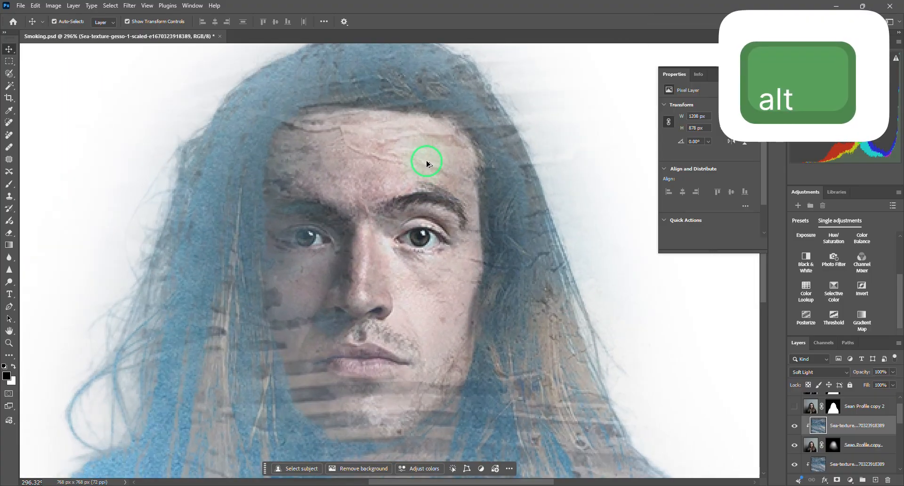
pyautogui.keyDown('alt'); pyautogui.scroll(2, 423, 163); pyautogui.keyUp('alt')
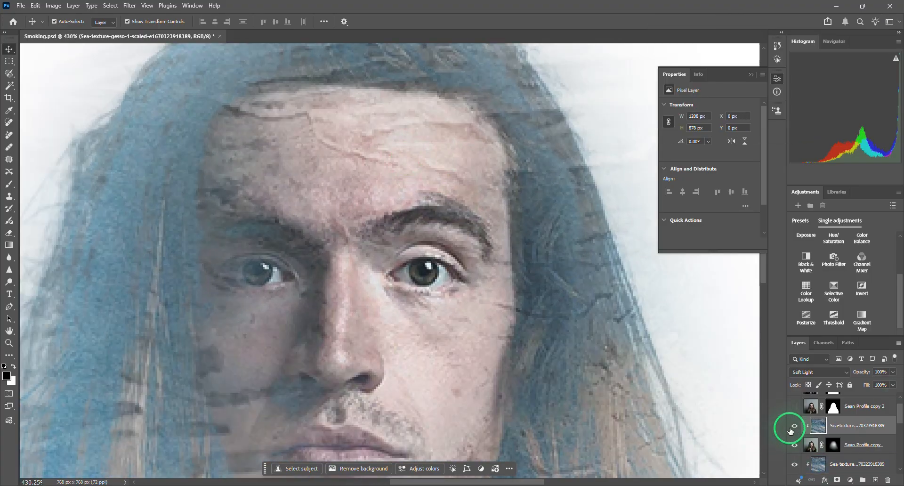
pyautogui.click(795, 427)
pyautogui.click(793, 426)
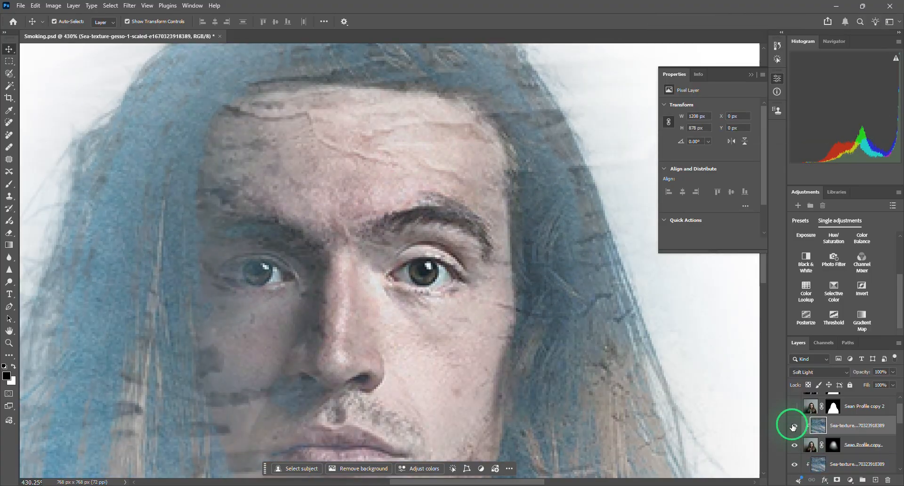
pyautogui.click(793, 427)
pyautogui.click(793, 426)
pyautogui.click(793, 426)
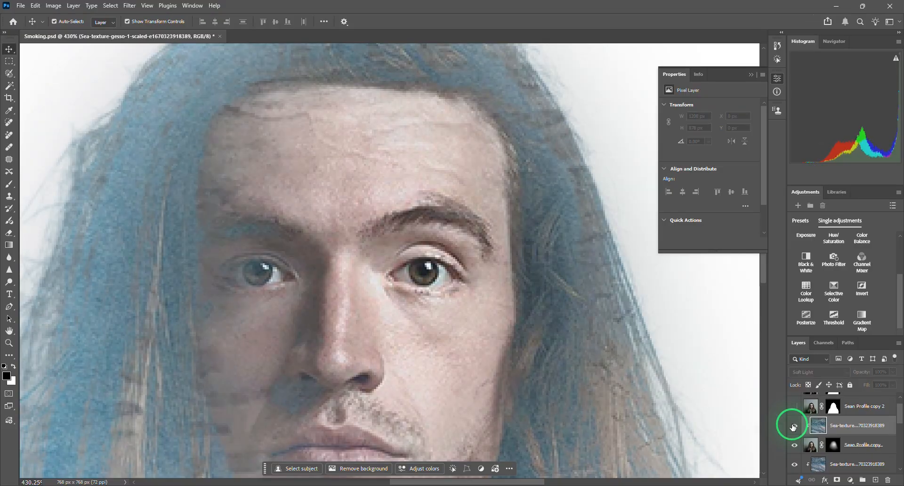
pyautogui.click(793, 426)
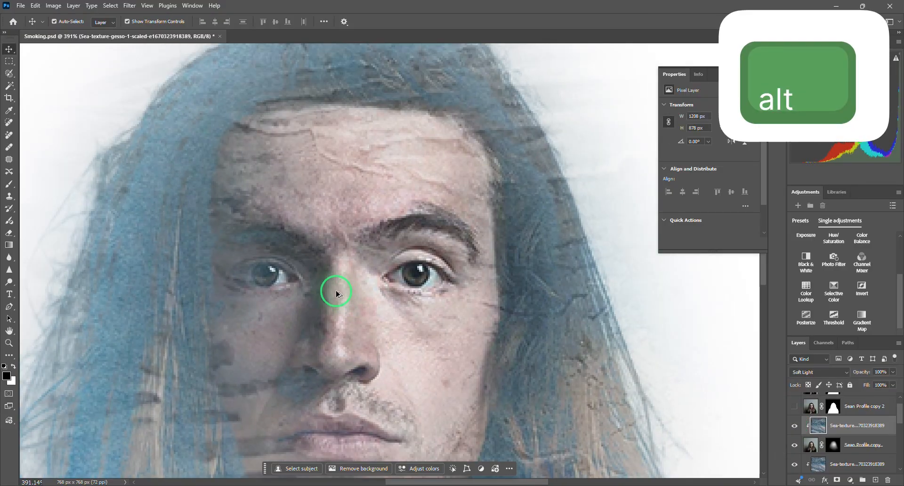
pyautogui.keyDown('alt'); pyautogui.scroll(-6, 335, 297); pyautogui.keyUp('alt')
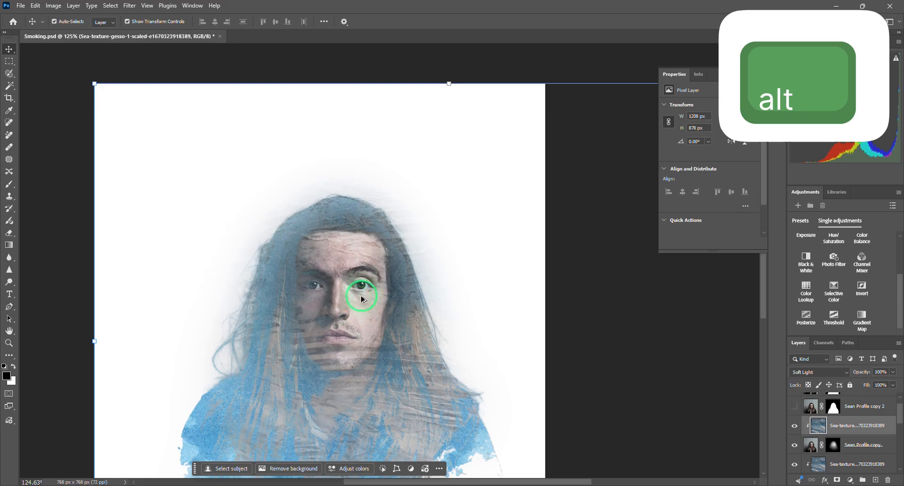
pyautogui.keyDown('alt'); pyautogui.scroll(12, 370, 309); pyautogui.keyUp('alt')
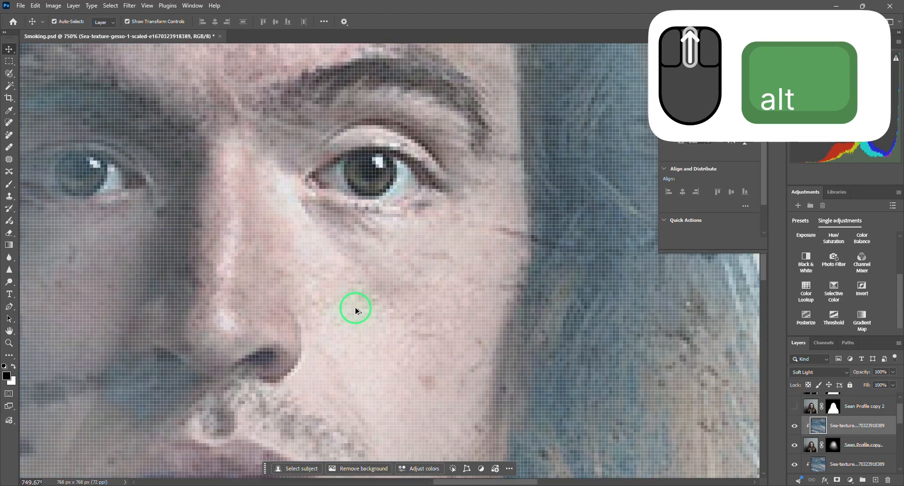
pyautogui.keyDown('alt'); pyautogui.scroll(-10, 353, 307); pyautogui.keyUp('alt')
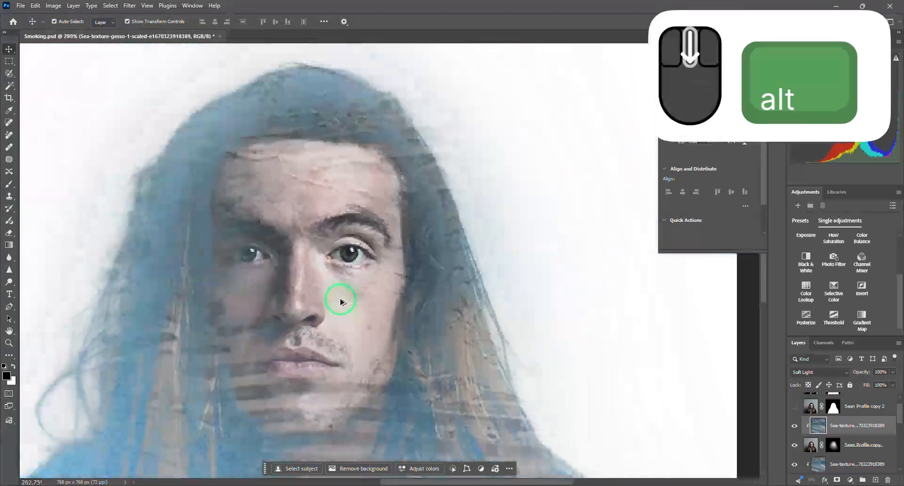
pyautogui.scroll(-2, 340, 302)
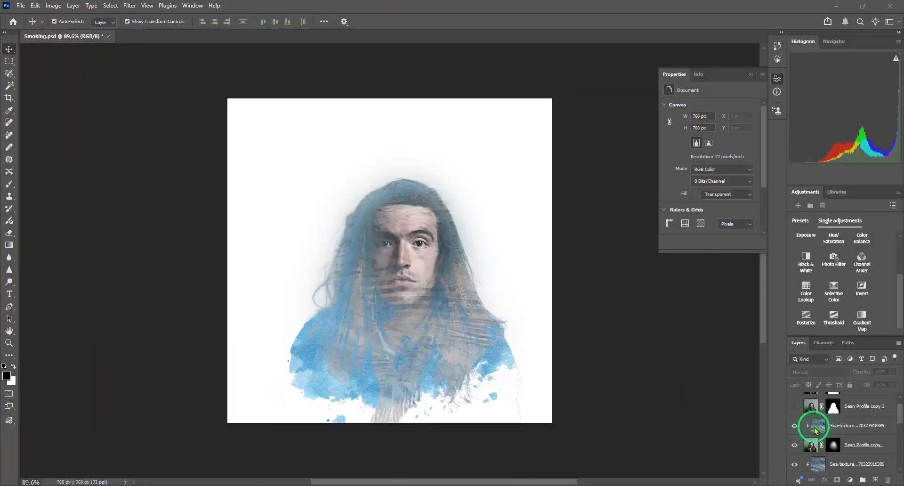
pyautogui.scroll(-3, 816, 429)
pyautogui.scroll(-2, 816, 431)
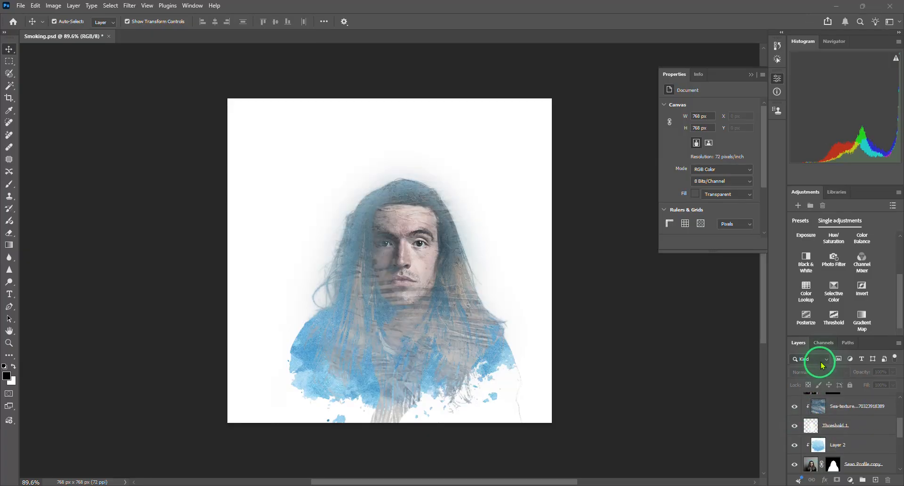
pyautogui.click(841, 212)
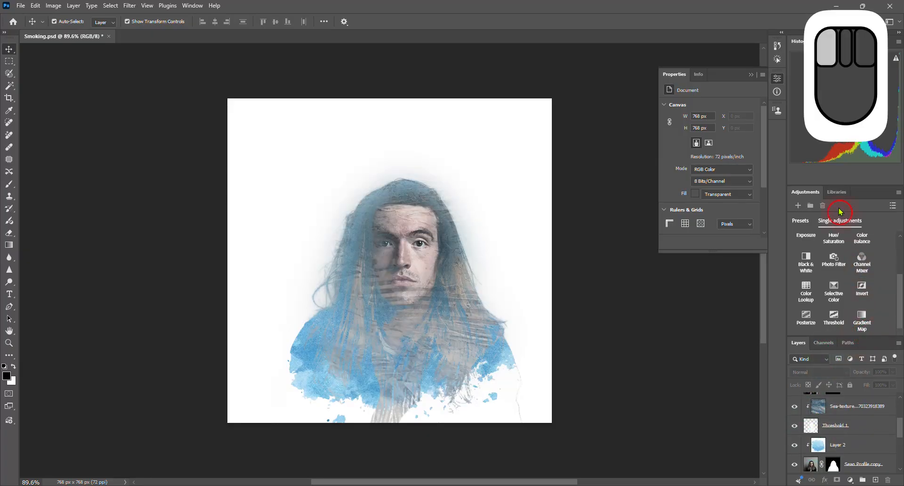
pyautogui.click(865, 325)
pyautogui.hotkey('ctrl', 'z')
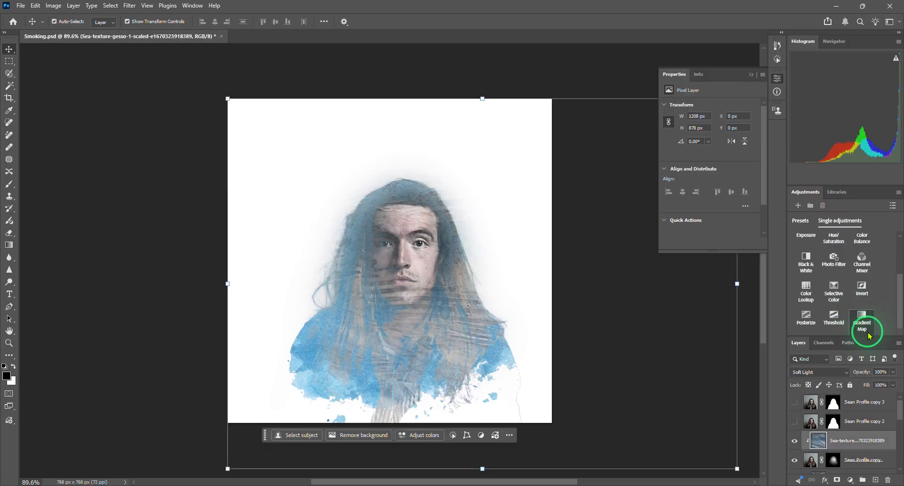
# - Select the layers from the clipped Sea-texture down to Layer 1 and stamp all visible layers into a new merged layer above them
pyautogui.scroll(-6, 813, 445)
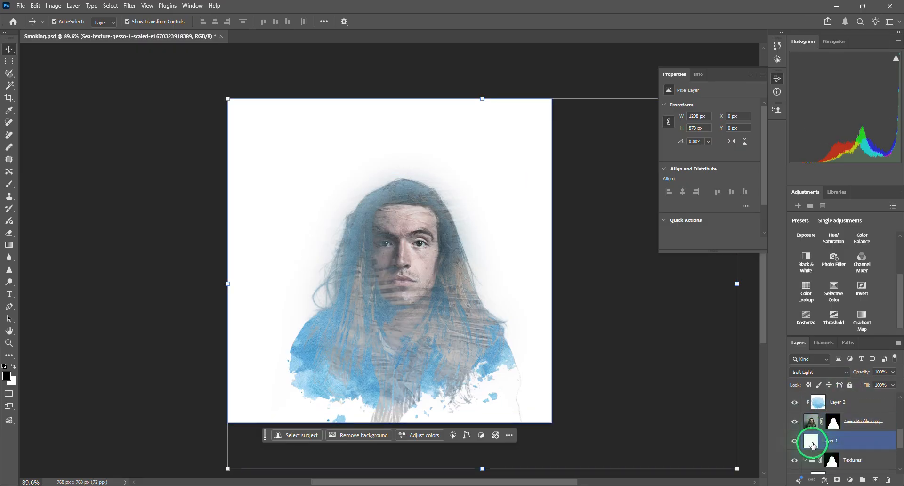
pyautogui.keyDown('shift'); pyautogui.click(813, 446); pyautogui.keyUp('shift')
pyautogui.scroll(3, 811, 452)
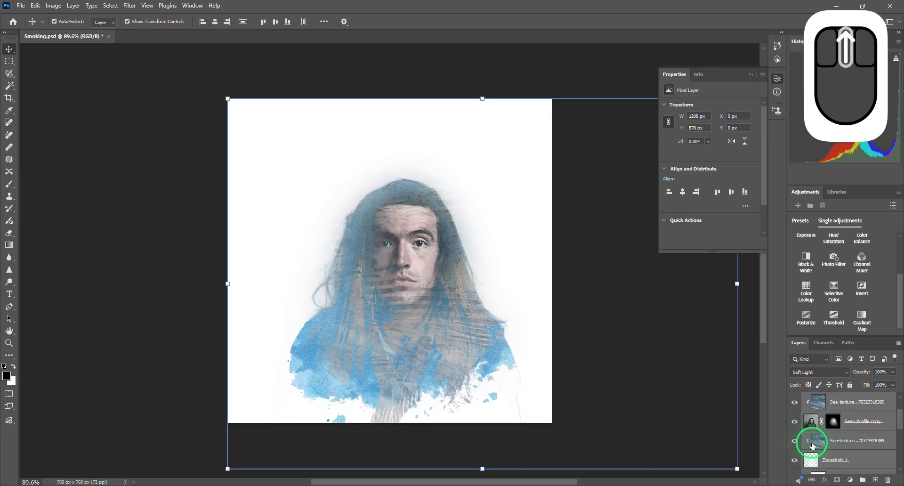
pyautogui.scroll(-4, 810, 452)
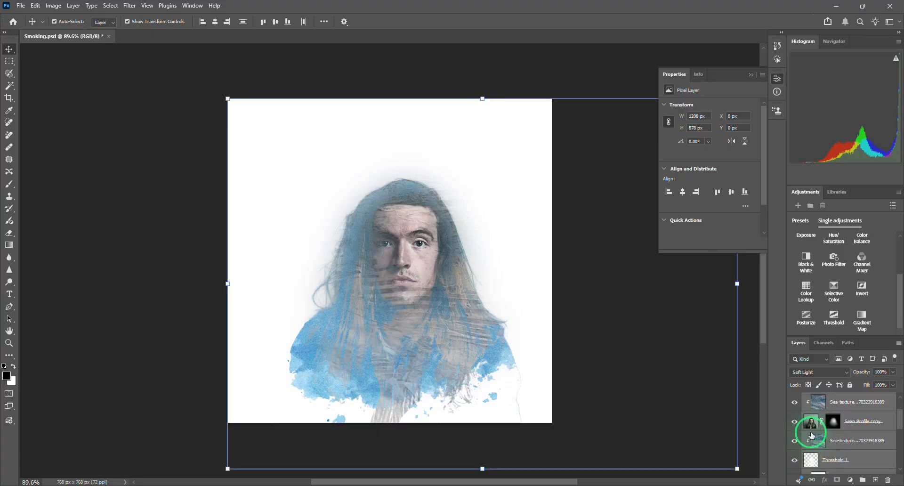
pyautogui.scroll(5, 811, 442)
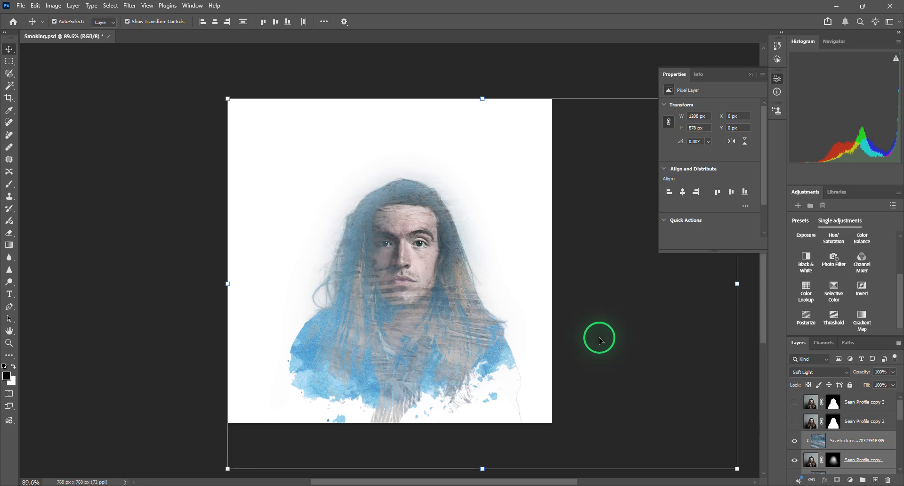
pyautogui.press('ctrl')
pyautogui.press('alt')
pyautogui.press('shift')
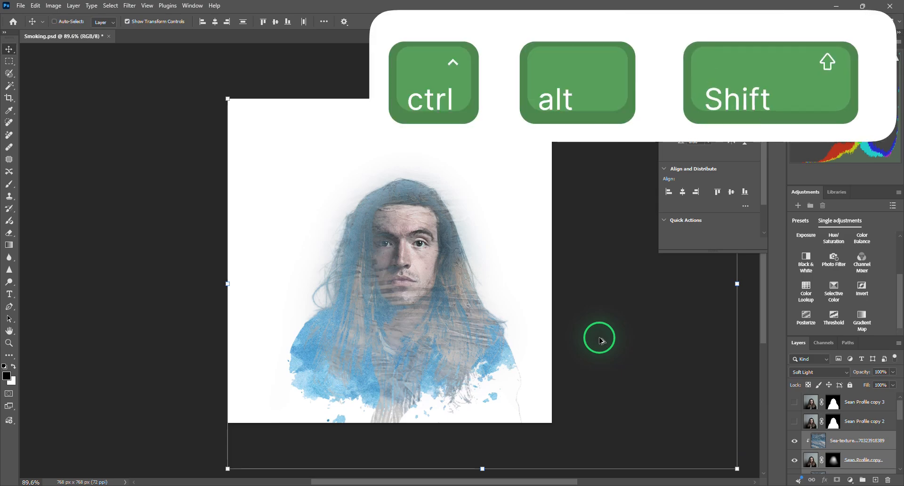
pyautogui.hotkey('ctrl', 'alt', 'shift', 'e')
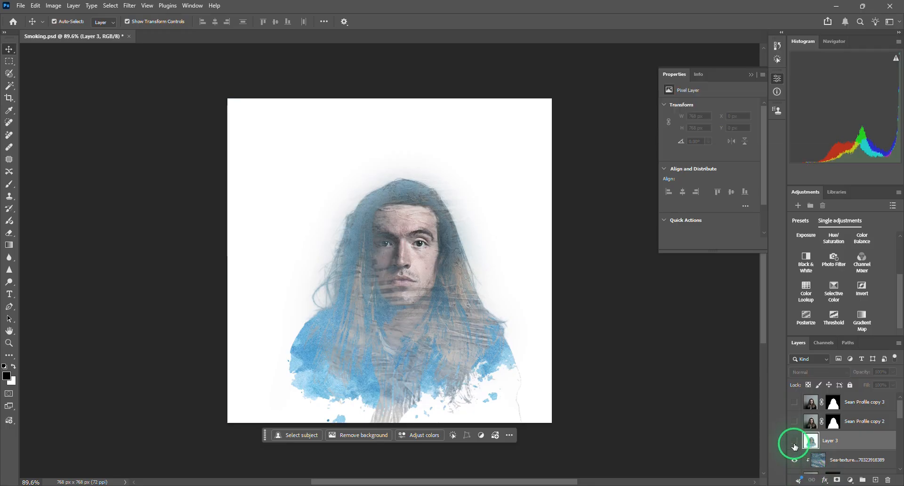
# - Compare the artwork with the merged Layer 3 hidden and shown
pyautogui.click(794, 445)
pyautogui.click(794, 445)
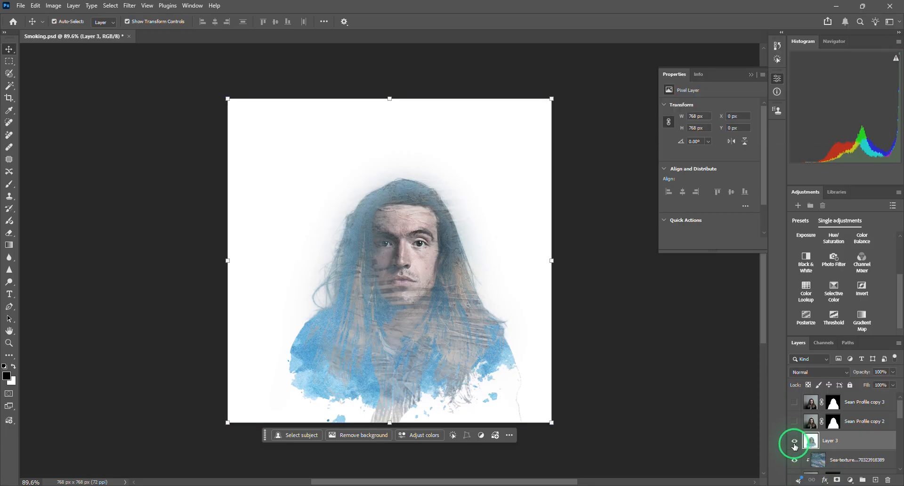
pyautogui.click(795, 445)
pyautogui.click(794, 445)
pyautogui.click(795, 445)
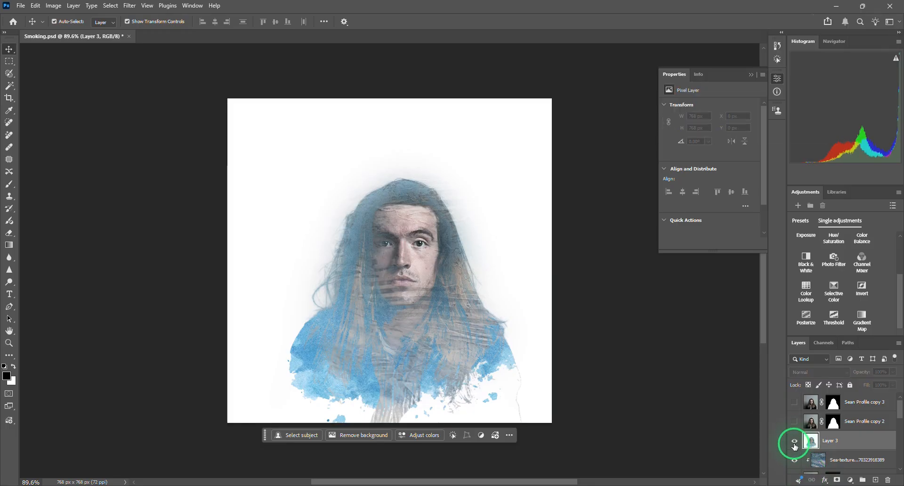
pyautogui.click(795, 445)
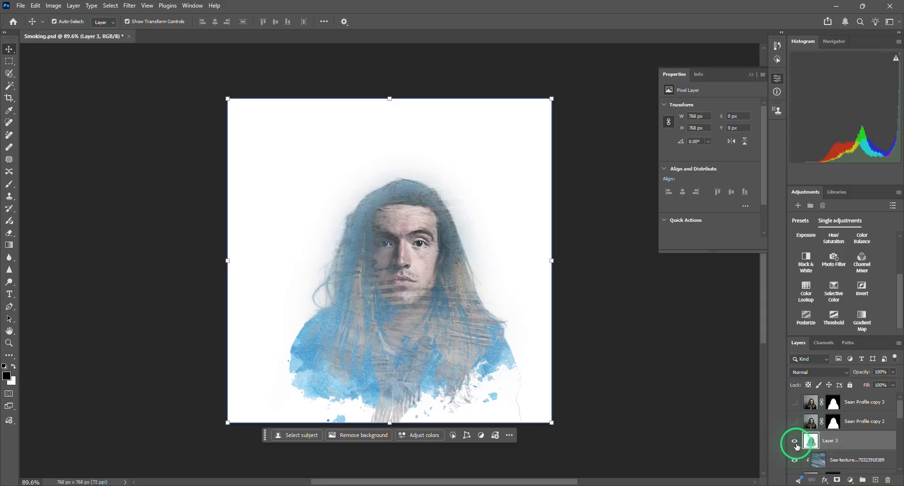
# - Start the Oil Paint filter on the merged Layer 3 with its preview enabled on the canvas, viewing the face up close
pyautogui.click(137, 6)
pyautogui.moveTo(143, 293)
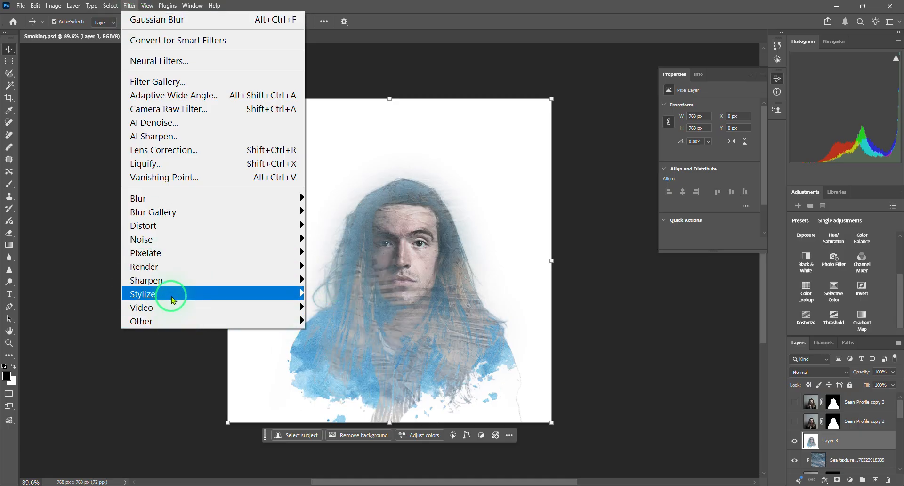
pyautogui.moveTo(173, 301)
pyautogui.click(346, 348)
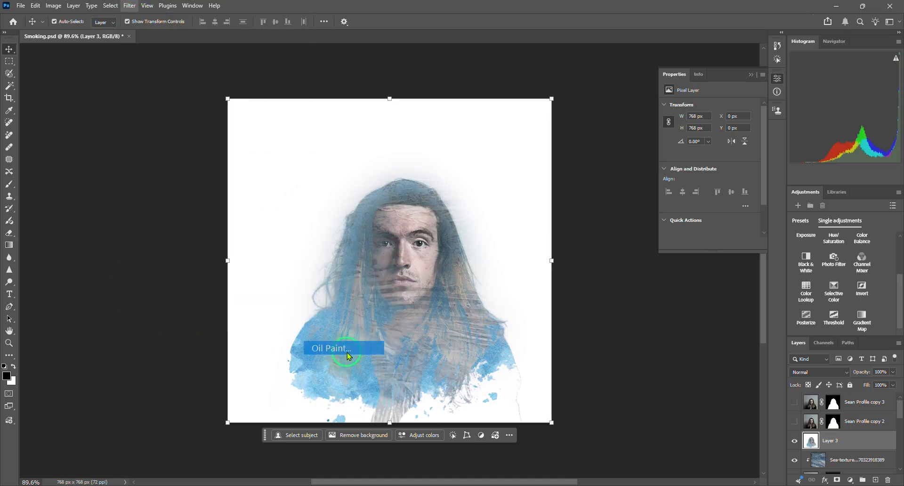
pyautogui.moveTo(428, 41); pyautogui.dragTo(617, 158)
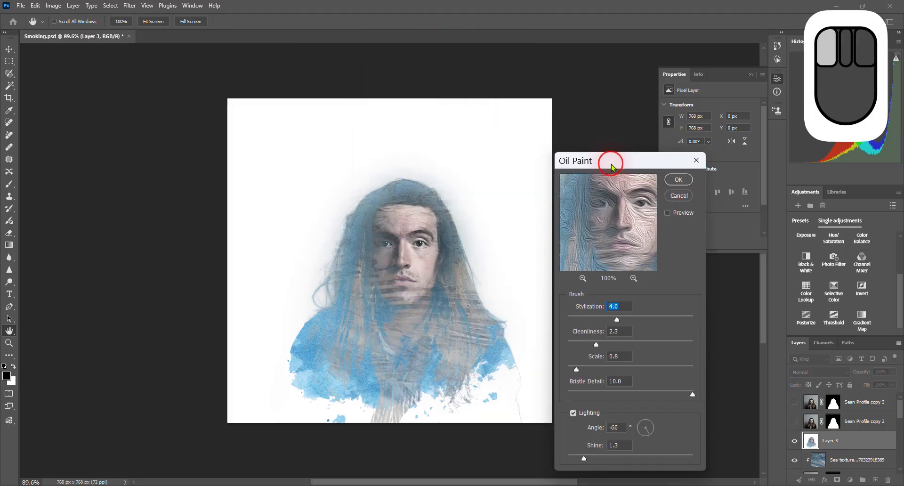
pyautogui.click(668, 214)
pyautogui.scroll(1, 377, 295)
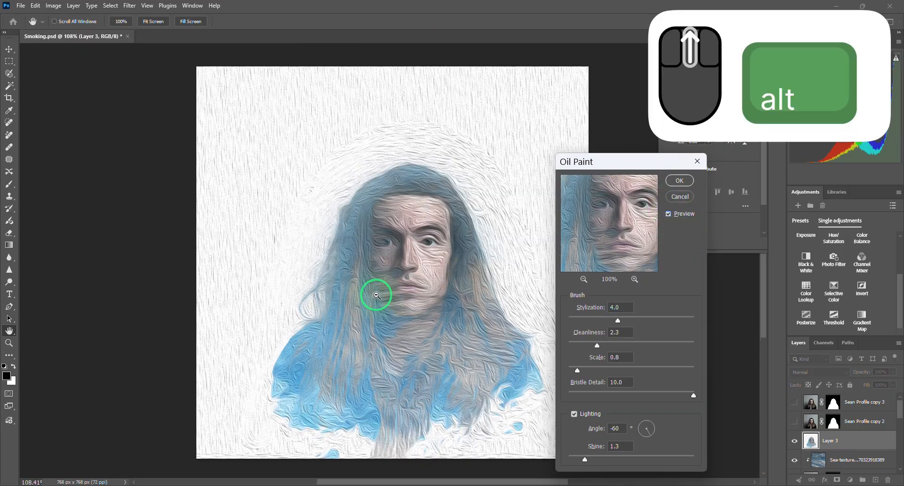
pyautogui.scroll(5, 377, 295)
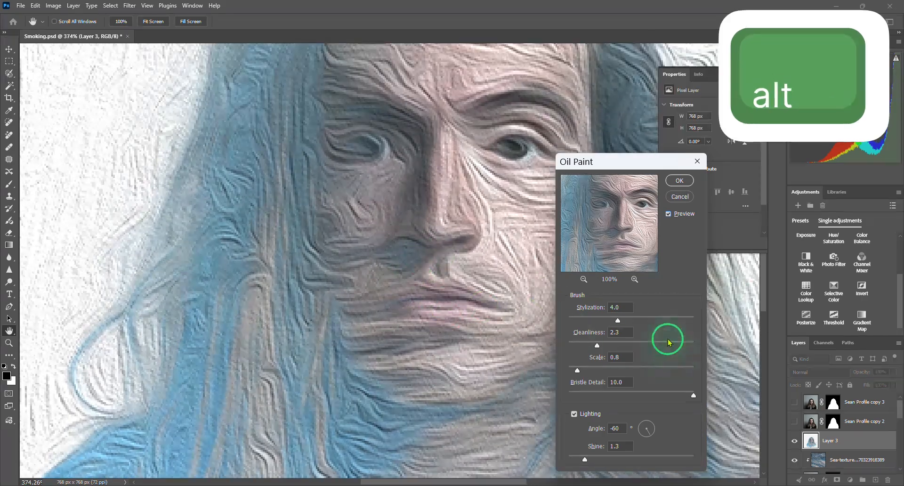
# - Apply Oil Paint to Layer 3 with Stylization 10.0, Cleanliness 10.0 and Bristle Detail 3.3
pyautogui.moveTo(618, 320)
pyautogui.mouseDown()
pyautogui.moveTo(741, 317)
pyautogui.moveTo(695, 325)
pyautogui.mouseUp()
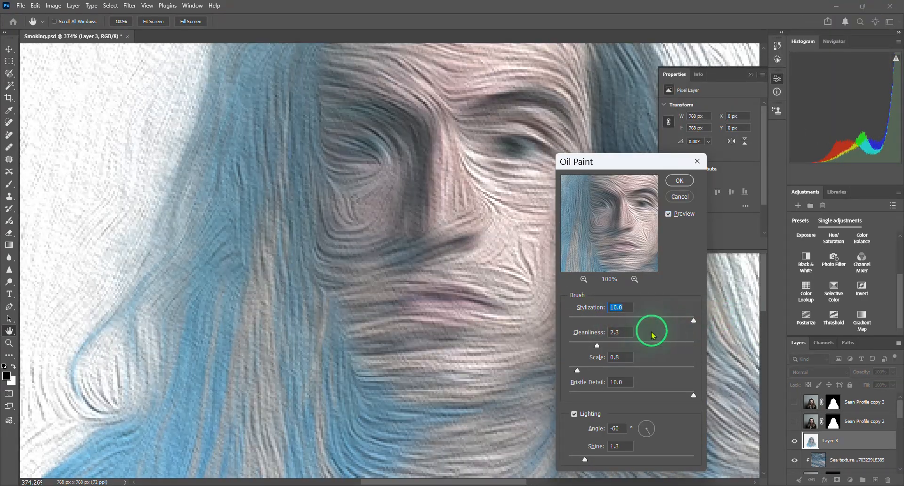
pyautogui.moveTo(600, 347); pyautogui.dragTo(726, 333)
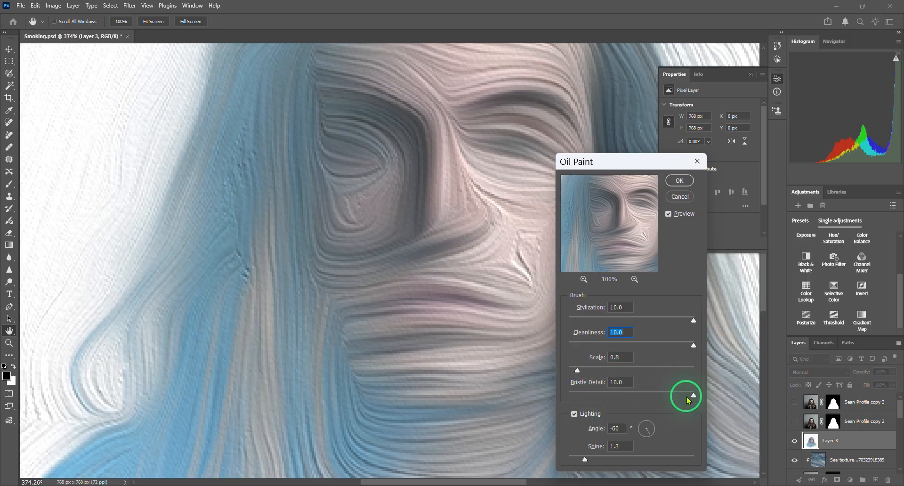
pyautogui.moveTo(694, 397); pyautogui.dragTo(610, 398)
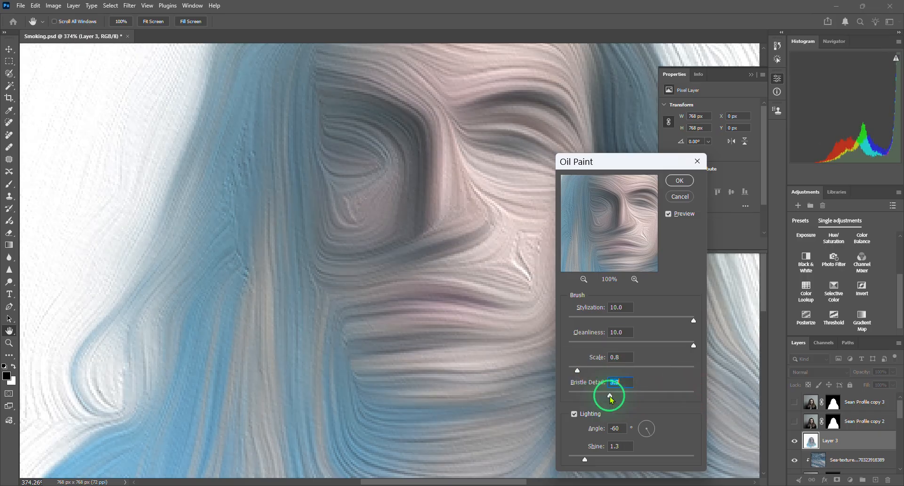
pyautogui.click(679, 182)
# - Select the white background of Layer 3 by Color Range with Fuzziness 53, delete the selected pixels and clear the selection
pyautogui.scroll(-5, 537, 259)
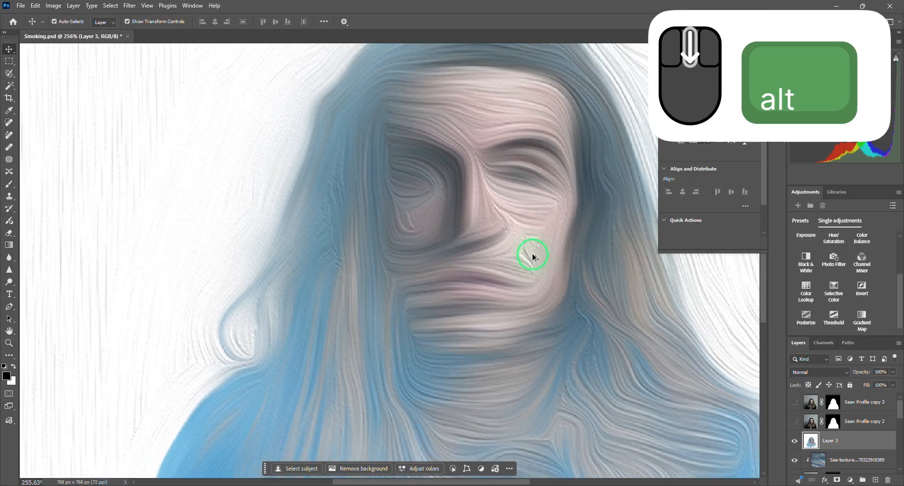
pyautogui.scroll(-4, 530, 257)
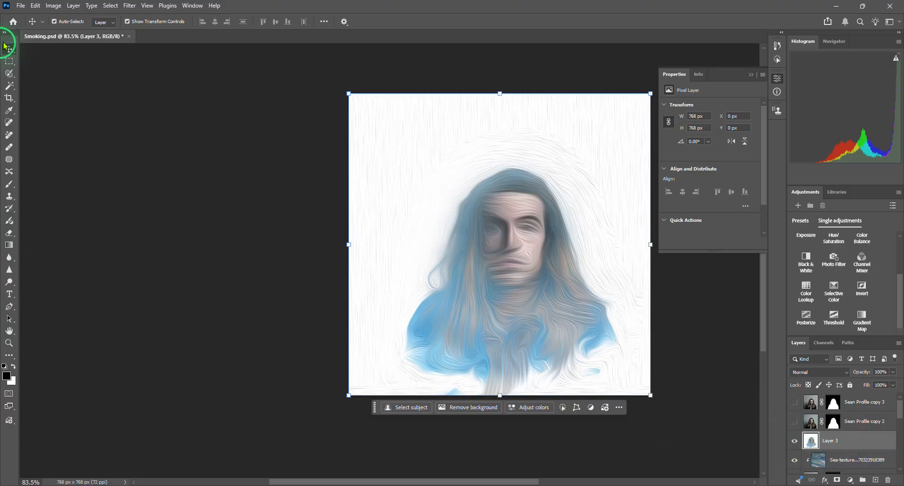
pyautogui.click(110, 6)
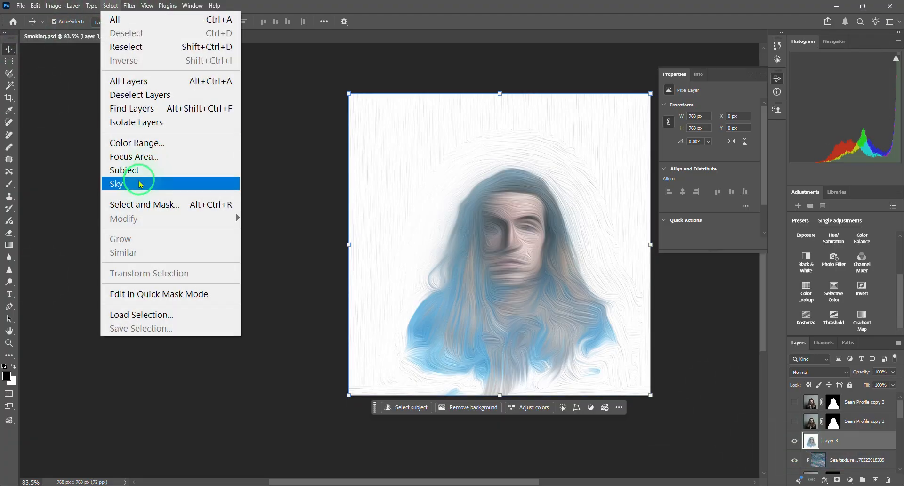
pyautogui.click(139, 147)
pyautogui.click(400, 179)
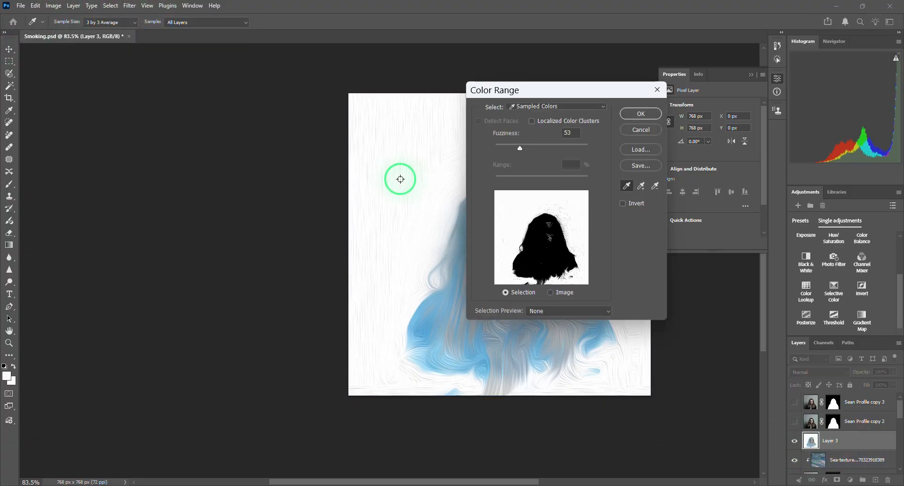
pyautogui.click(641, 114)
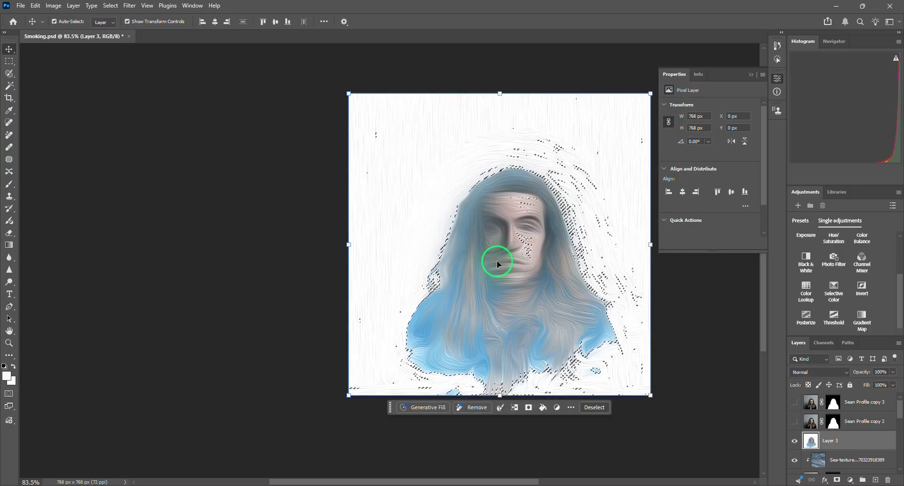
pyautogui.press('Delete')
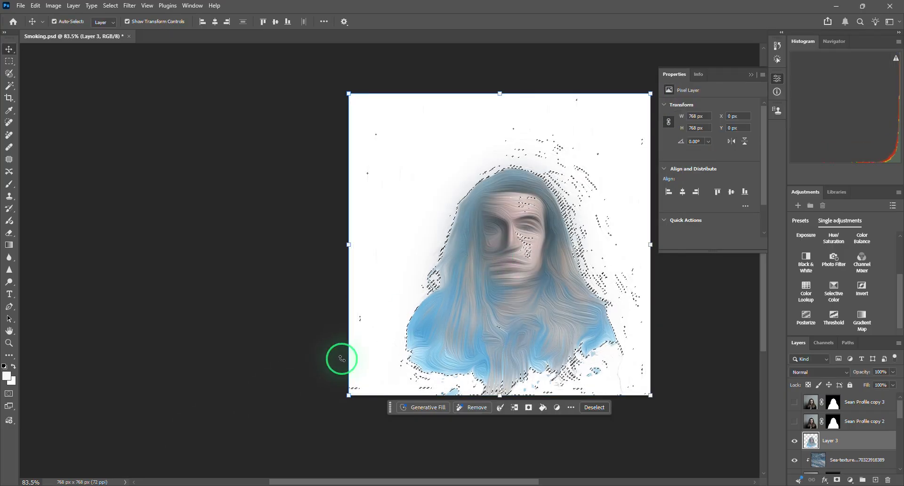
pyautogui.hotkey('ctrl', 'd')
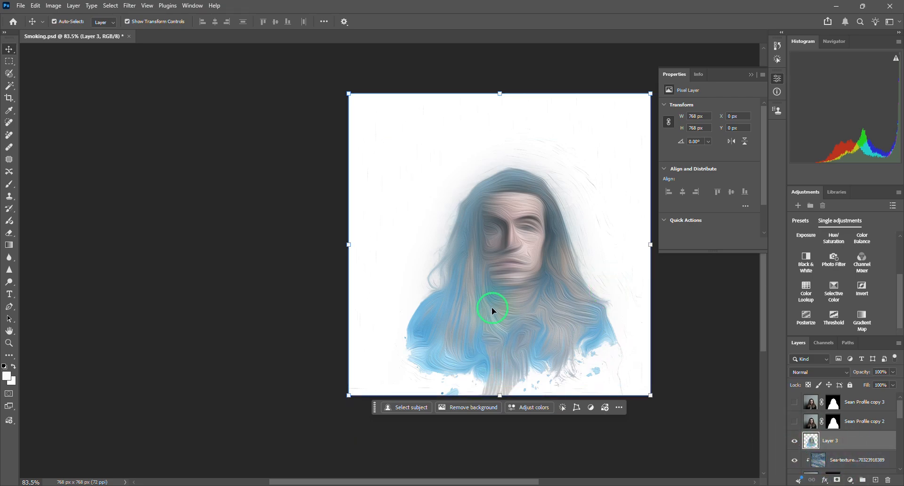
# - Try the Screen blend mode on Layer 3, inspect the face up close, and return the layer to Normal
pyautogui.click(824, 374)
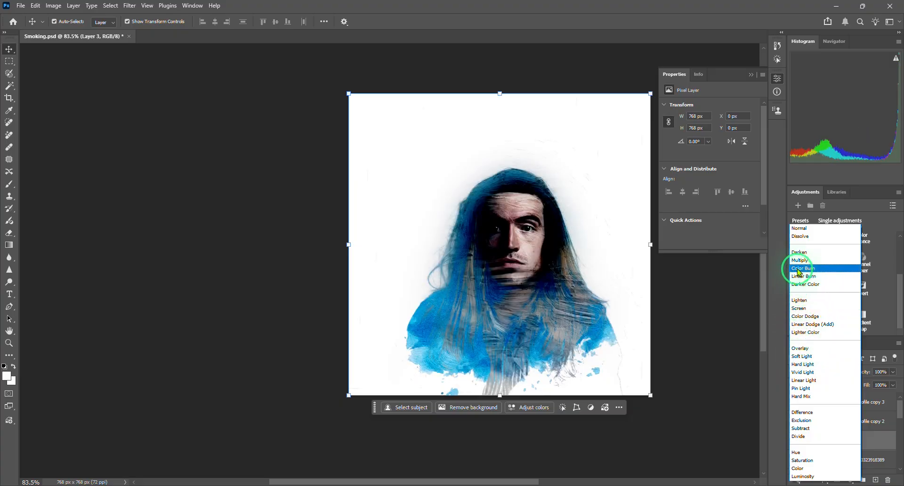
pyautogui.click(807, 309)
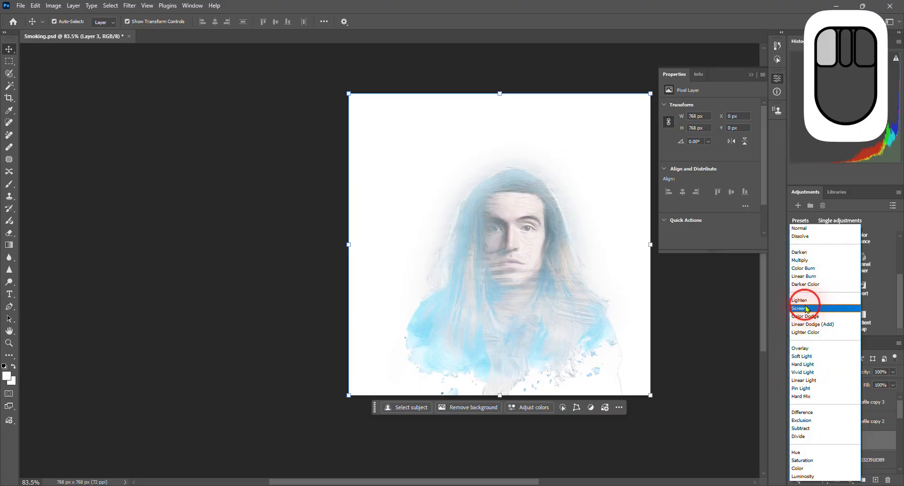
pyautogui.scroll(3, 347, 365)
pyautogui.scroll(4, 514, 252)
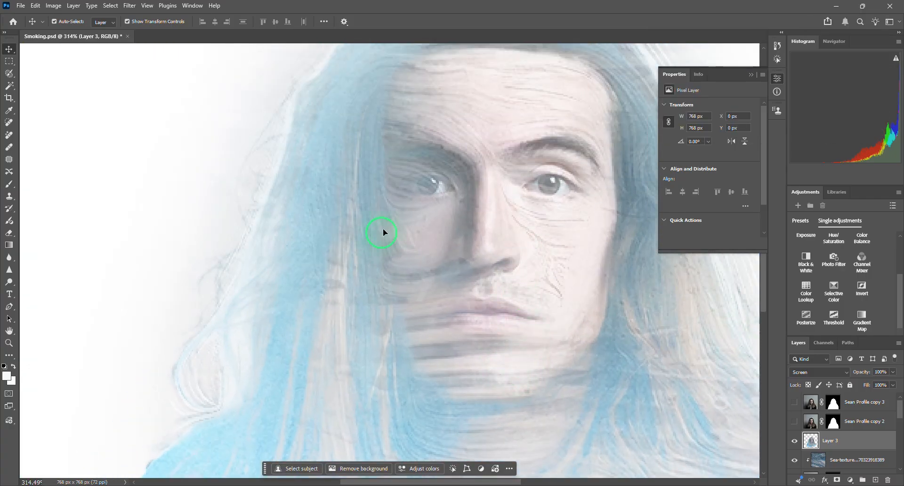
pyautogui.scroll(3, 546, 270)
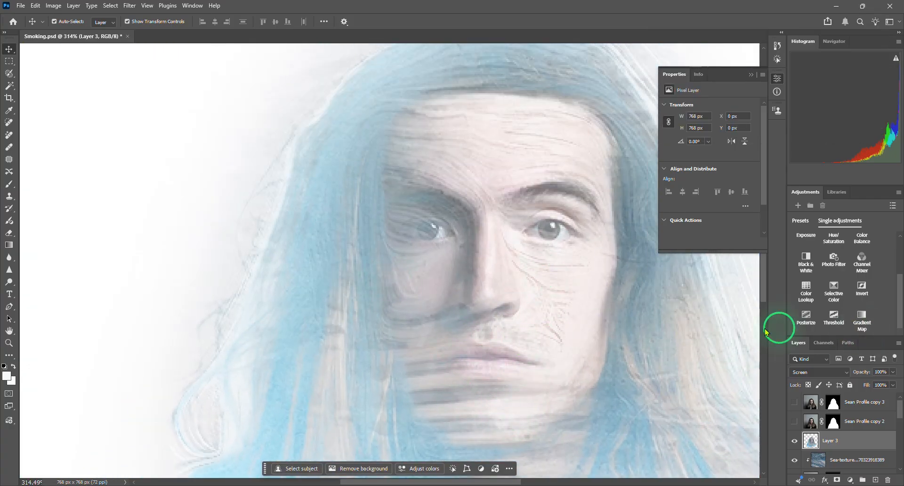
pyautogui.click(815, 373)
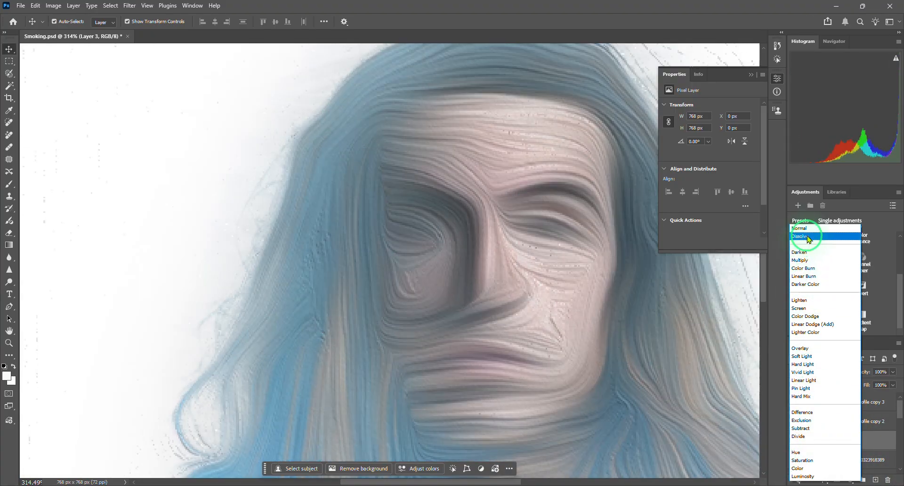
pyautogui.click(799, 223)
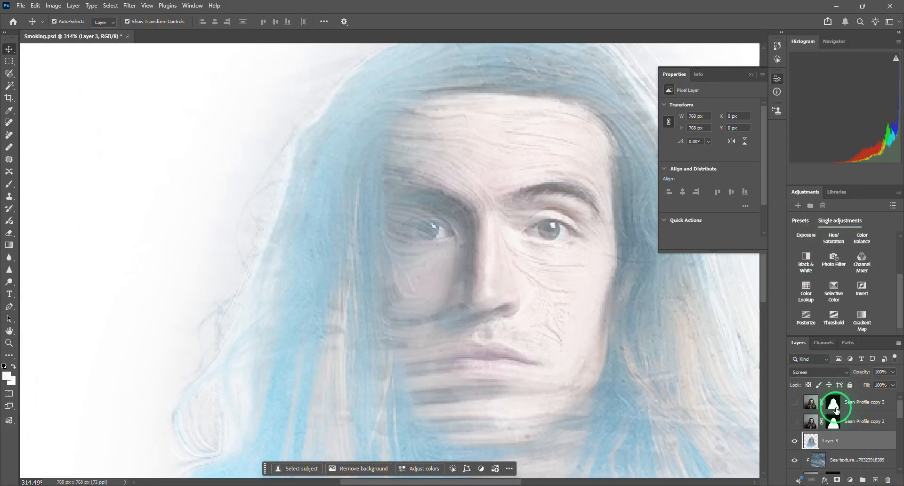
pyautogui.click(806, 370)
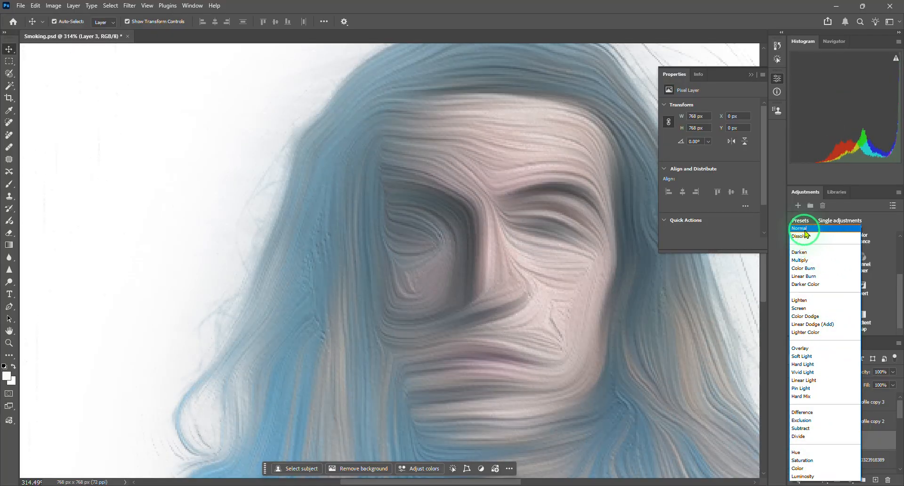
pyautogui.click(812, 229)
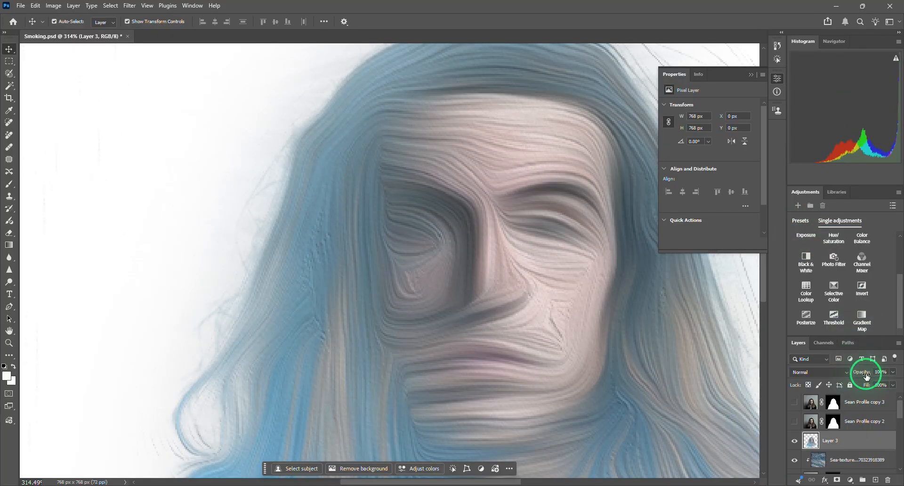
# - Reduce the opacity of the oil-painted Layer 3 to 55%
pyautogui.moveTo(867, 375)
pyautogui.mouseDown()
pyautogui.moveTo(823, 373)
pyautogui.moveTo(858, 371)
pyautogui.mouseUp()
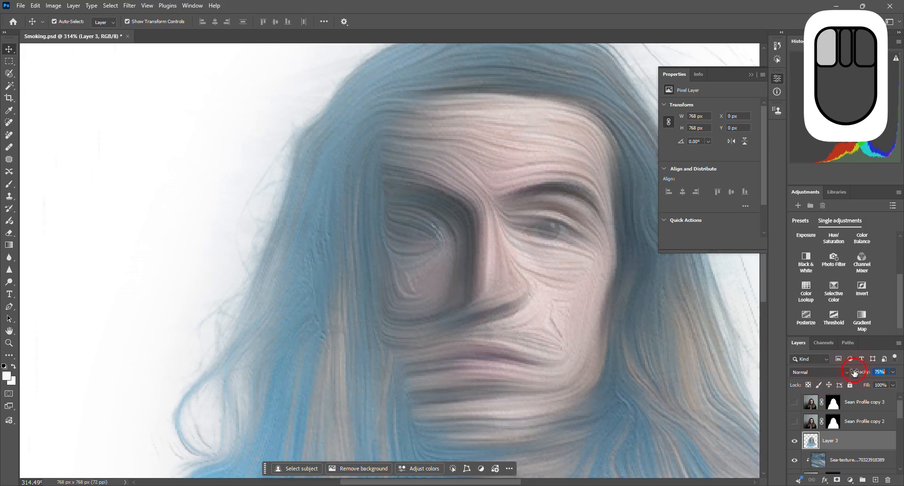
pyautogui.moveTo(838, 376); pyautogui.dragTo(835, 379)
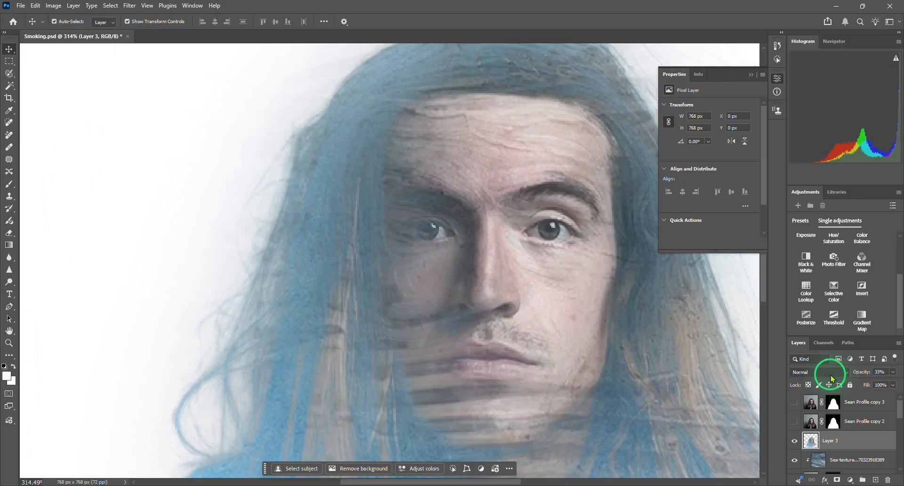
pyautogui.click(863, 372)
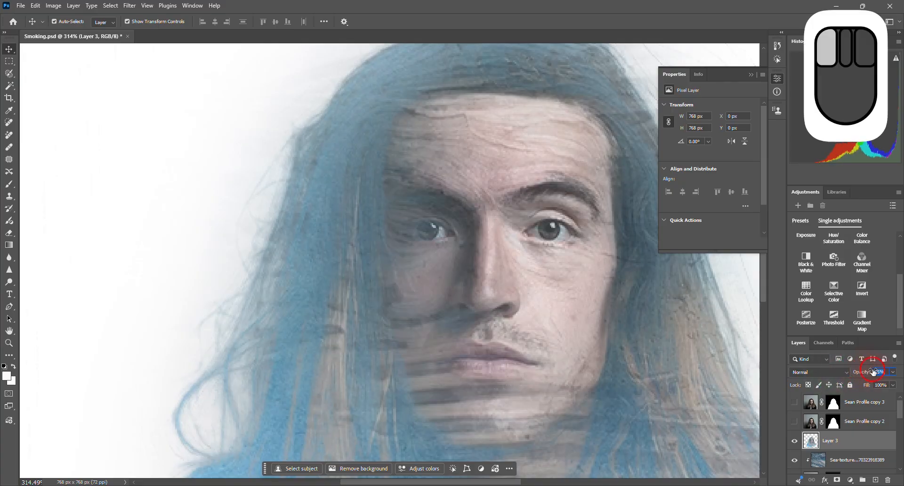
pyautogui.moveTo(874, 371); pyautogui.dragTo(871, 371)
# - Compare the portrait with Layer 3 hidden and shown, and check the face up close
pyautogui.scroll(-2, 418, 344)
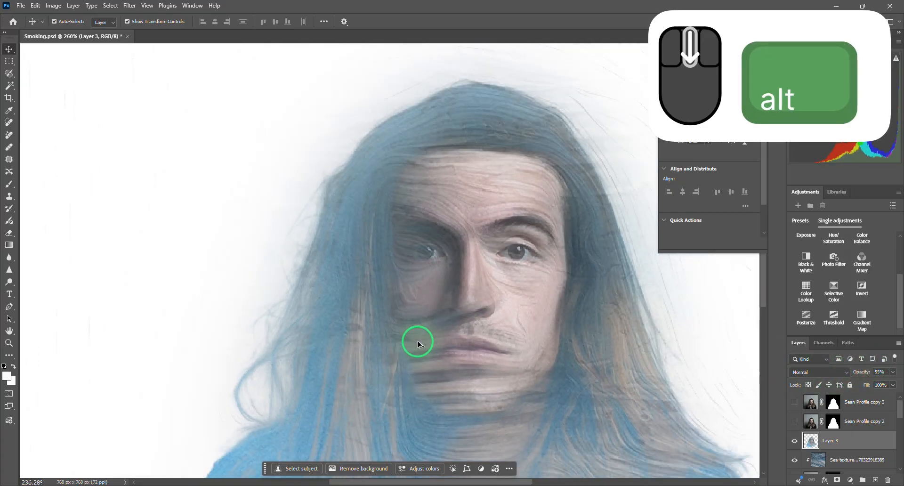
pyautogui.scroll(-4, 418, 344)
pyautogui.scroll(-3, 422, 408)
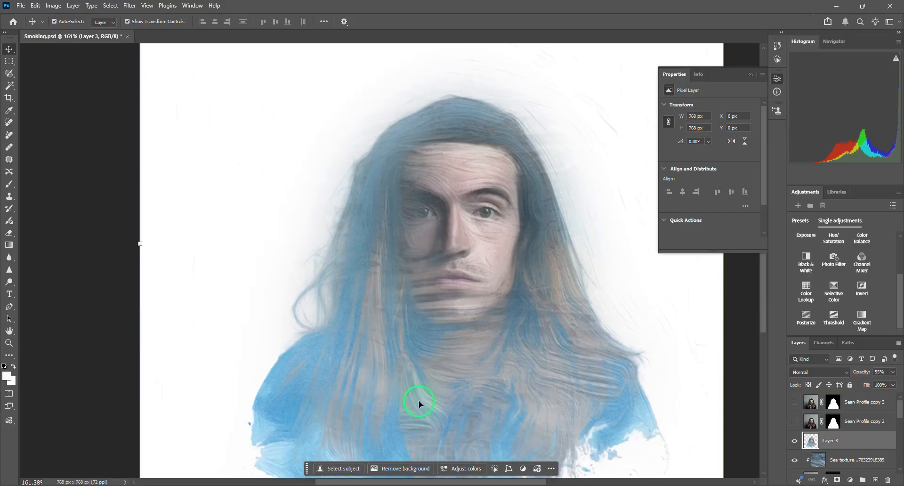
pyautogui.scroll(-2, 419, 400)
pyautogui.click(794, 441)
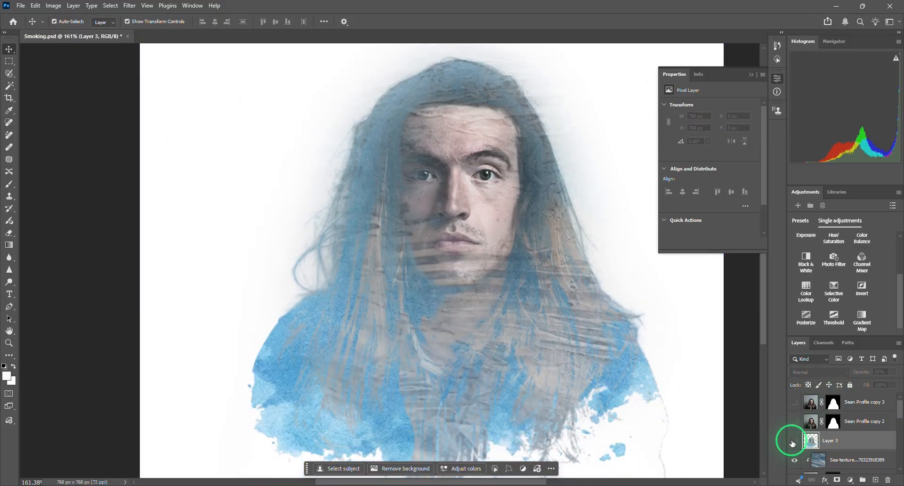
pyautogui.click(794, 441)
pyautogui.scroll(9, 476, 172)
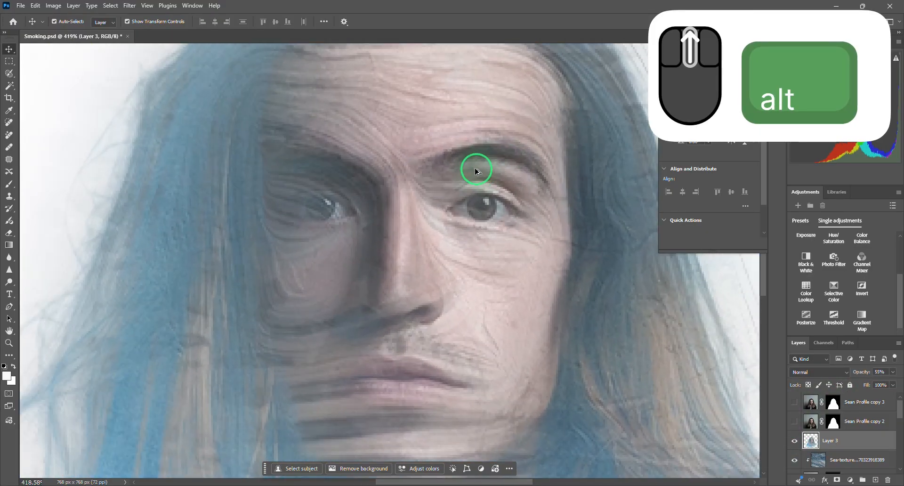
pyautogui.scroll(-4, 477, 172)
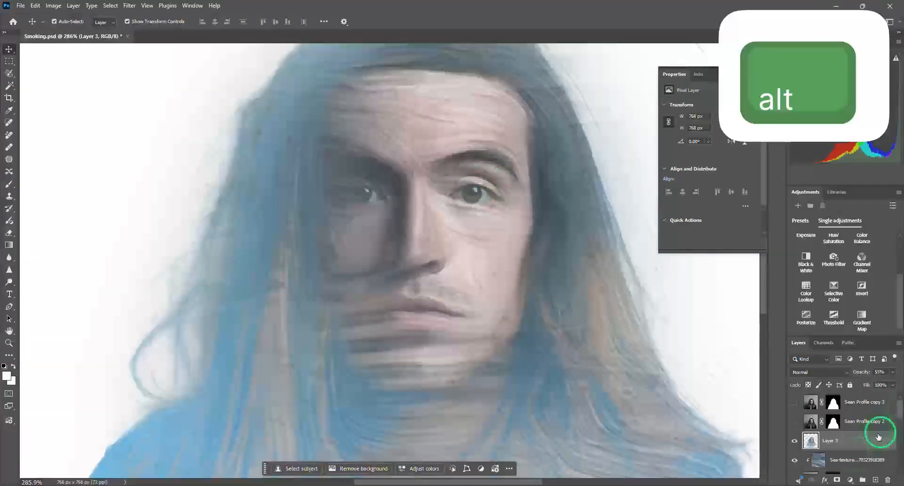
# - Add a layer mask to Layer 3 and paint black over the eye on the lit side with a soft brush of about 60 px
pyautogui.click(837, 480)
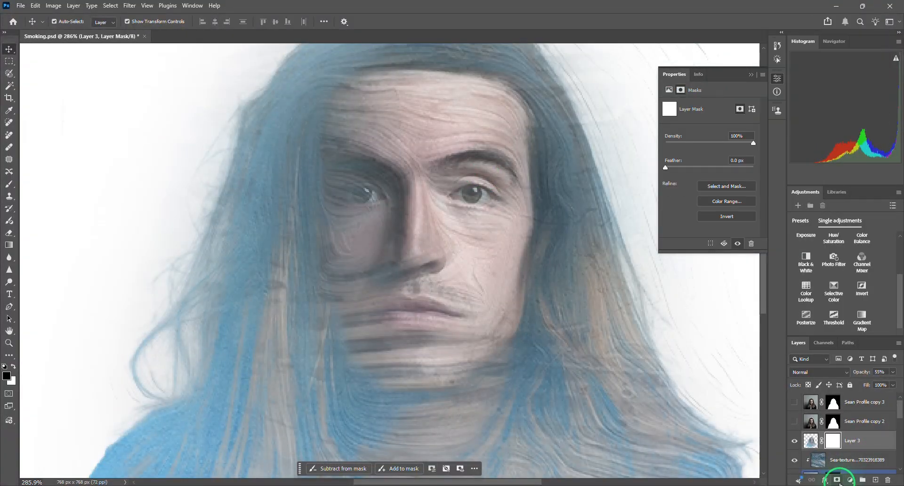
pyautogui.click(13, 183)
pyautogui.press(']')
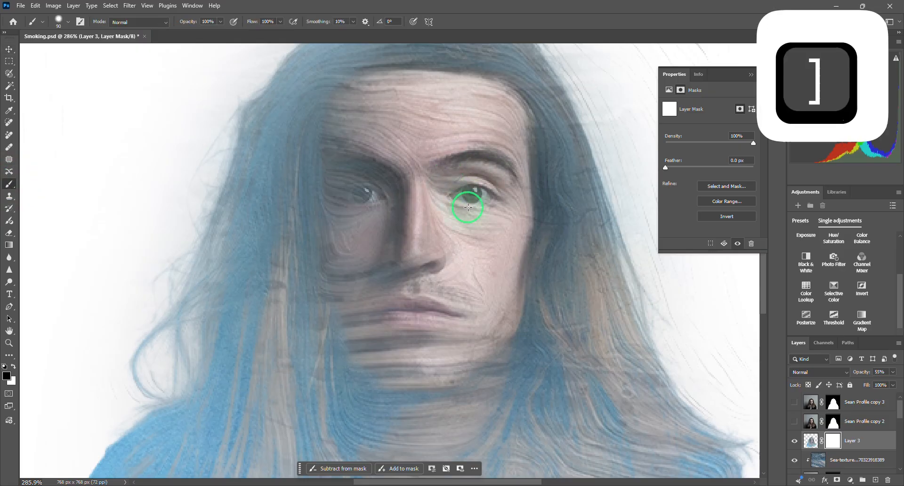
pyautogui.press(']')
pyautogui.press(']')
pyautogui.press('[')
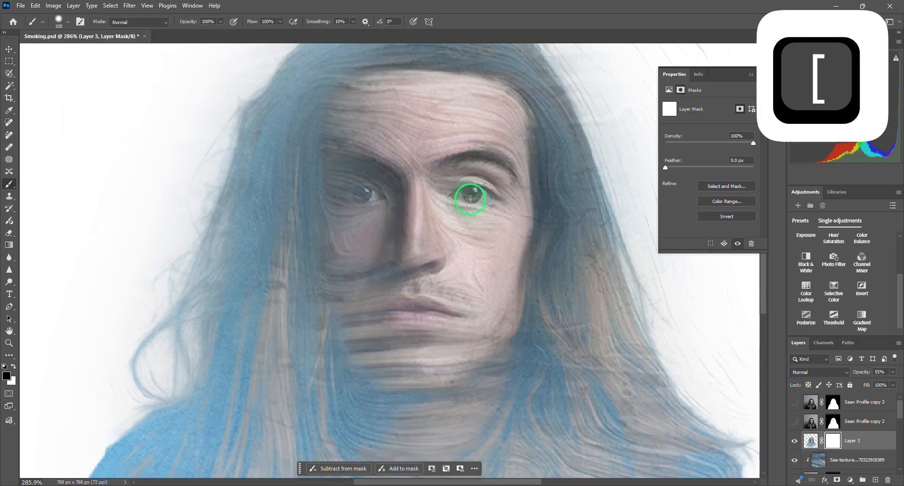
pyautogui.press('[')
pyautogui.press('[')
pyautogui.press('[')
pyautogui.press('[')
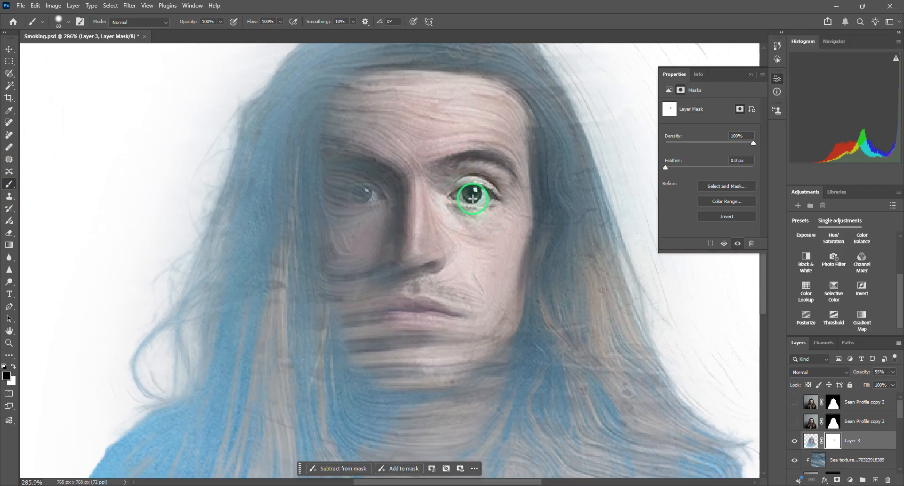
# - Enlarge the brush up to 150 px and extend the black mask painting around the eye, eyebrow and upper cheek
pyautogui.press('[')
pyautogui.press(']')
pyautogui.press(']')
pyautogui.press(']')
pyautogui.press(']')
pyautogui.press(']')
pyautogui.press(']')
pyautogui.press(']')
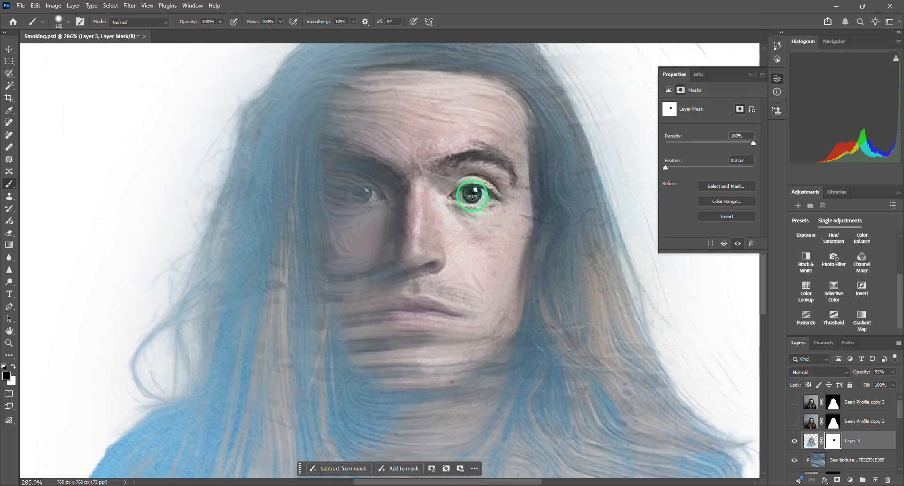
pyautogui.press(']')
# - Soften the Layer 3 mask with a Gaussian Blur of 22.2 px radius and fit the whole portrait in view
pyautogui.click(131, 7)
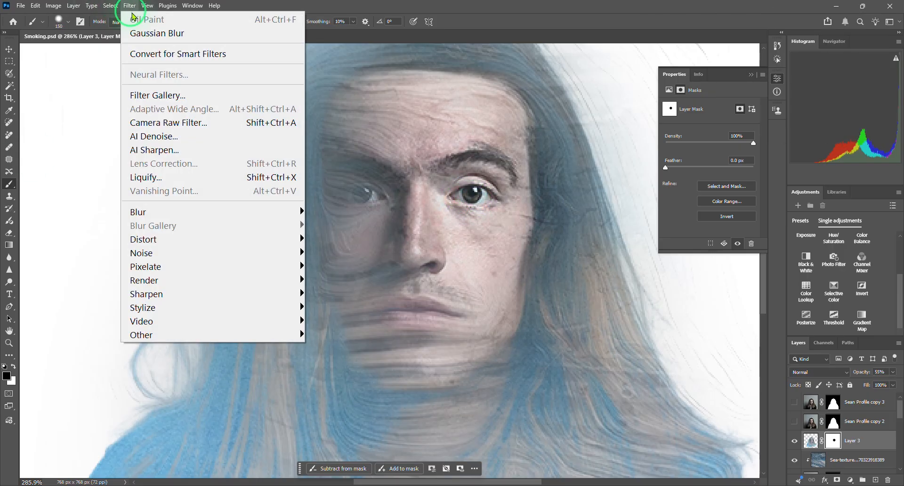
pyautogui.moveTo(146, 211)
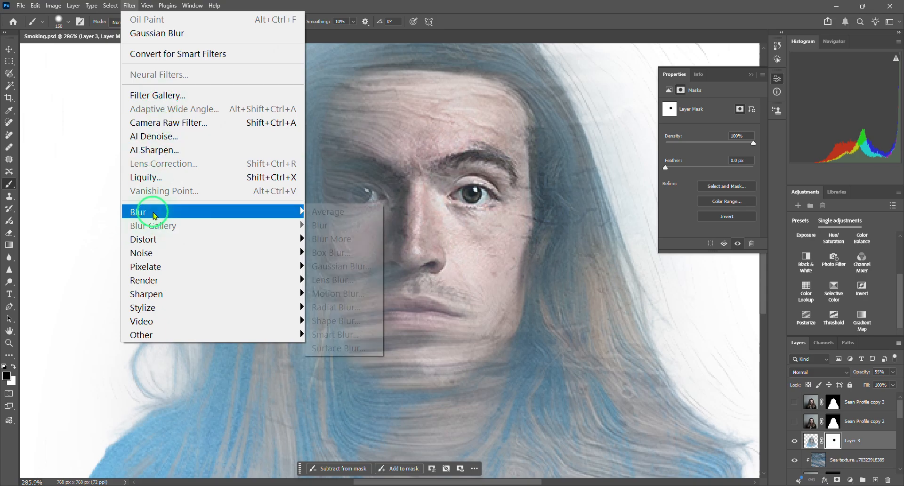
pyautogui.click(354, 268)
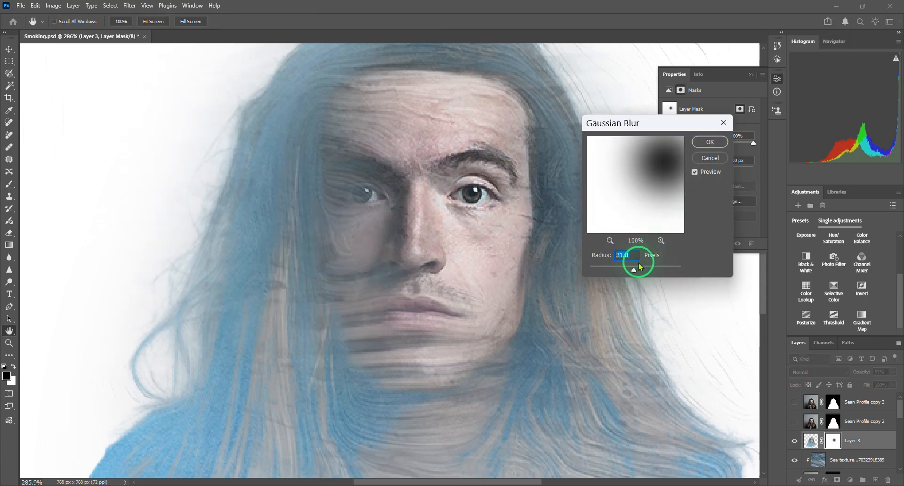
pyautogui.moveTo(637, 273)
pyautogui.mouseDown()
pyautogui.moveTo(613, 275)
pyautogui.moveTo(632, 270)
pyautogui.mouseUp()
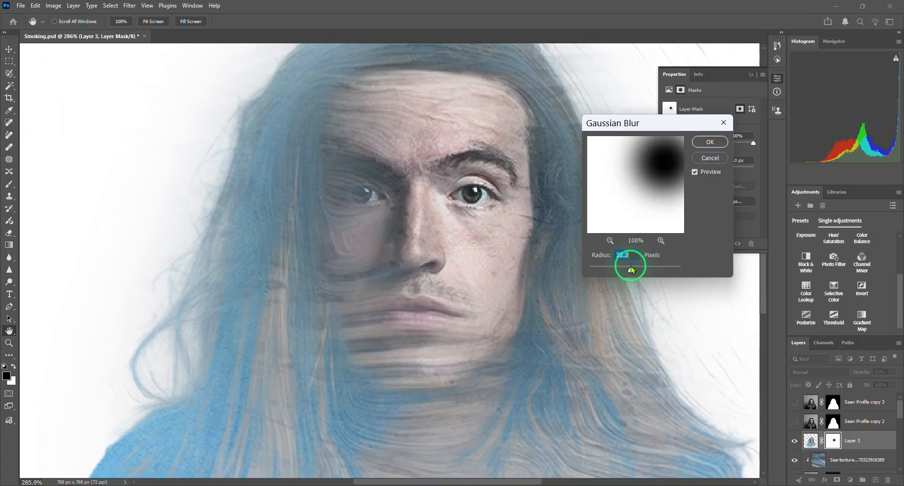
pyautogui.click(707, 142)
pyautogui.hotkey('ctrl', '0')
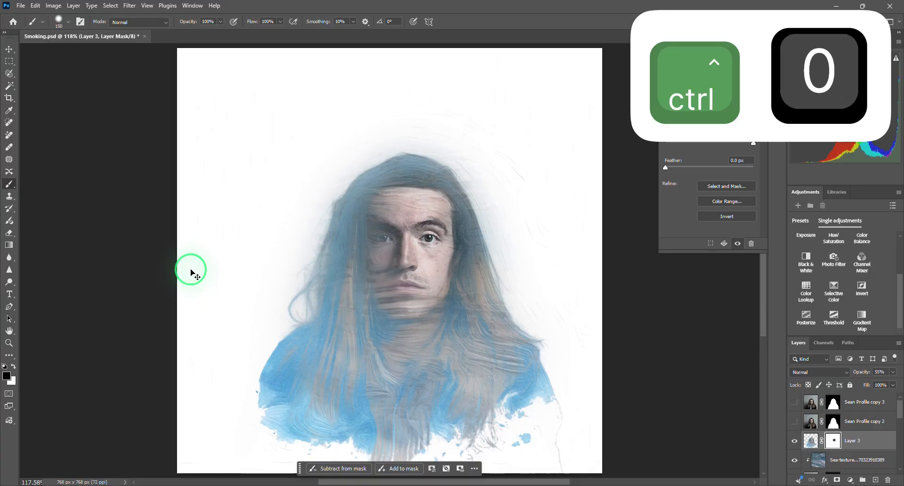
pyautogui.click(9, 98)
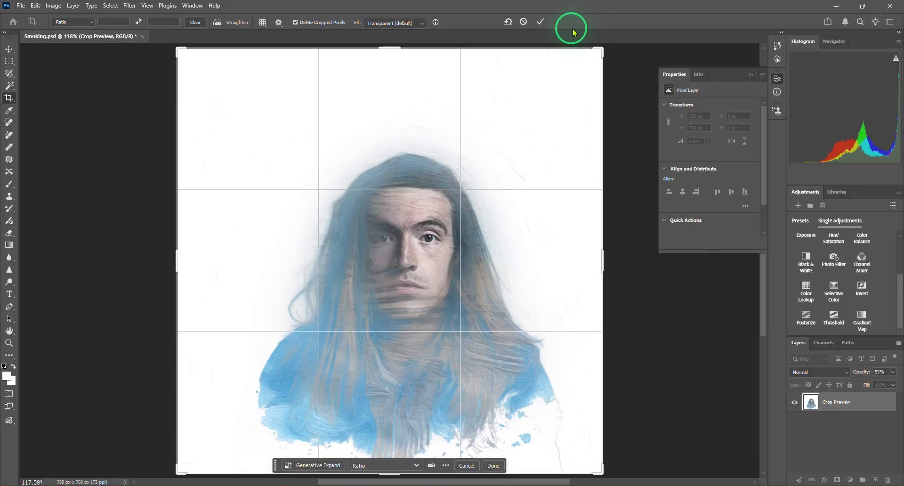
pyautogui.moveTo(604, 49); pyautogui.dragTo(581, 85)
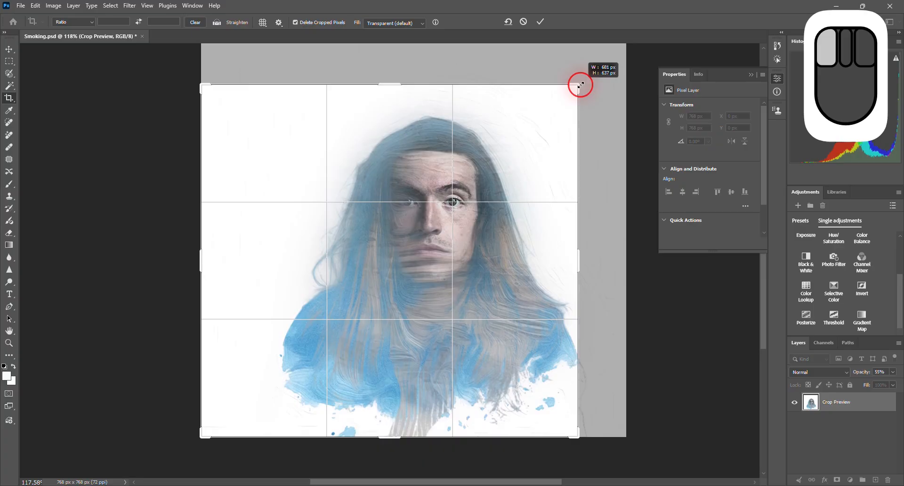
pyautogui.moveTo(580, 85); pyautogui.dragTo(601, 48)
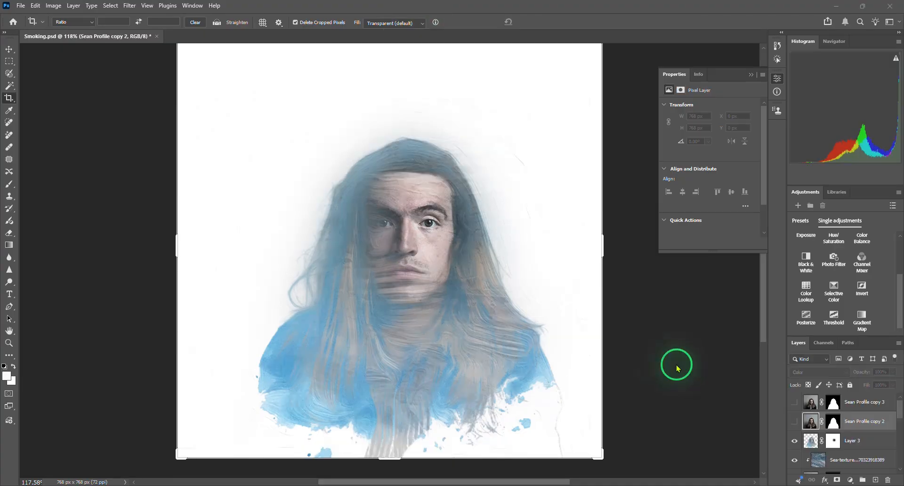
# - Duplicate the hidden portrait layer ending in "copy 3", then show and select the portrait layer ending in "copy 2"
pyautogui.click(811, 403)
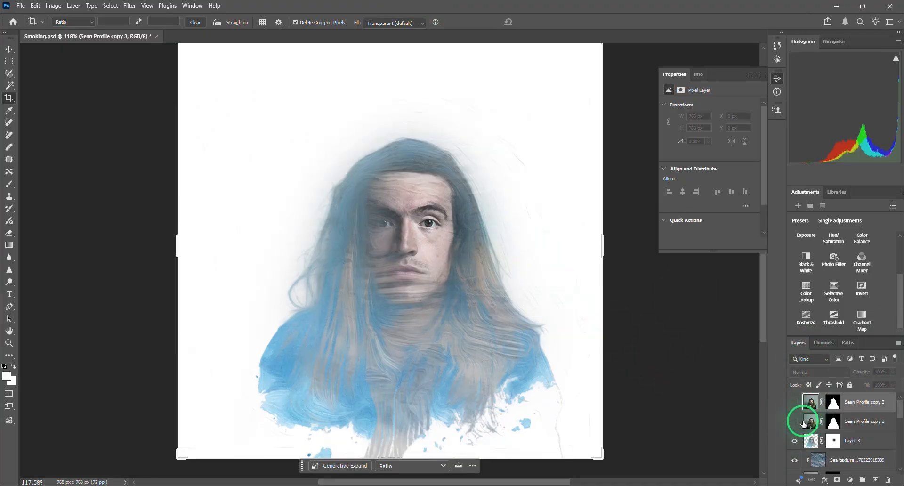
pyautogui.hotkey('ctrl', 'j')
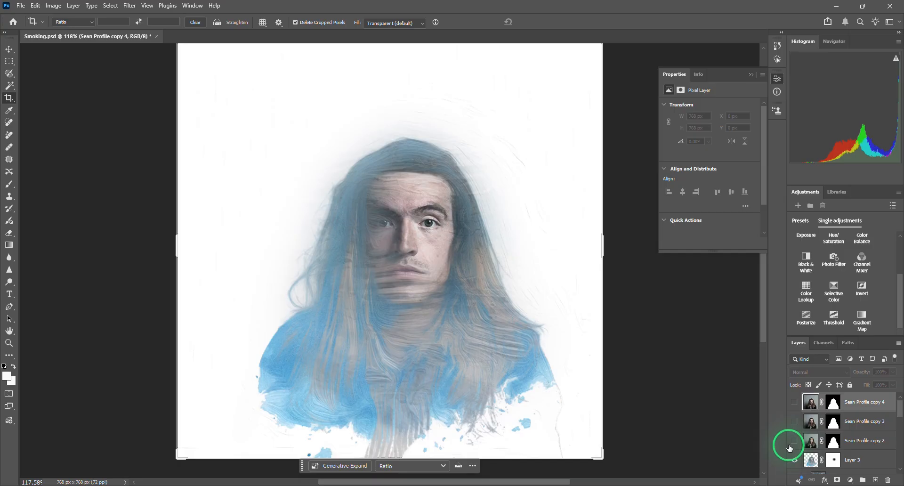
pyautogui.click(795, 441)
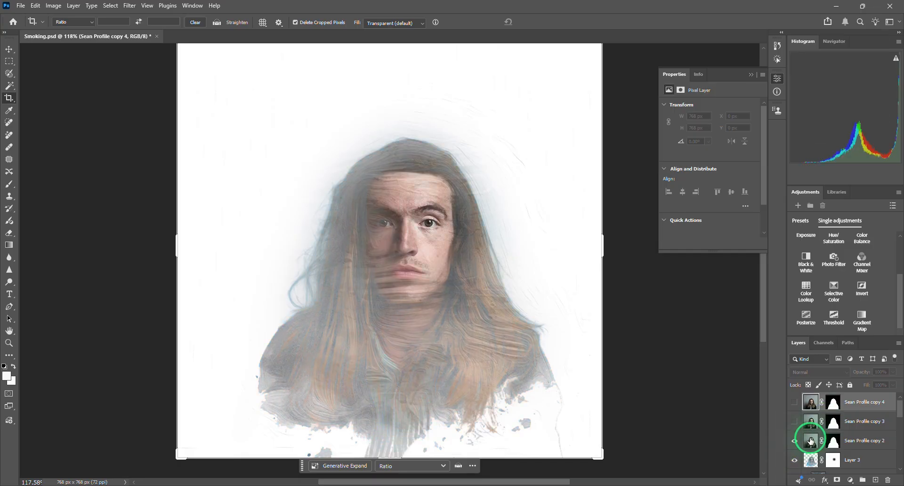
pyautogui.click(809, 438)
# - Try the Normal blend mode on the portrait layer ending in "copy 2" and return it to Color
pyautogui.click(818, 372)
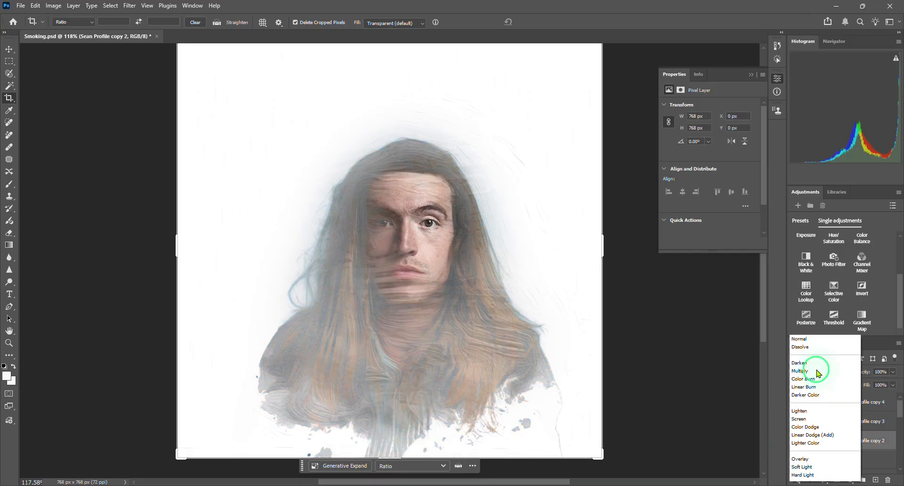
pyautogui.click(800, 223)
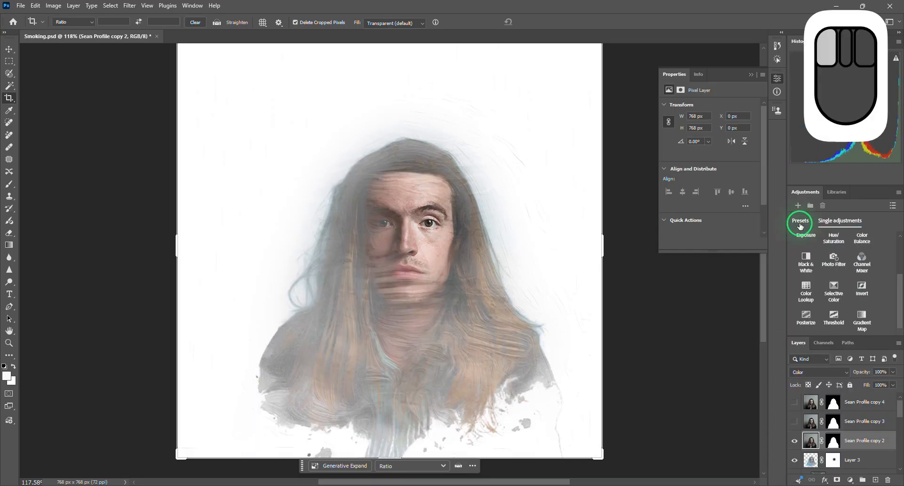
pyautogui.click(800, 372)
pyautogui.click(807, 222)
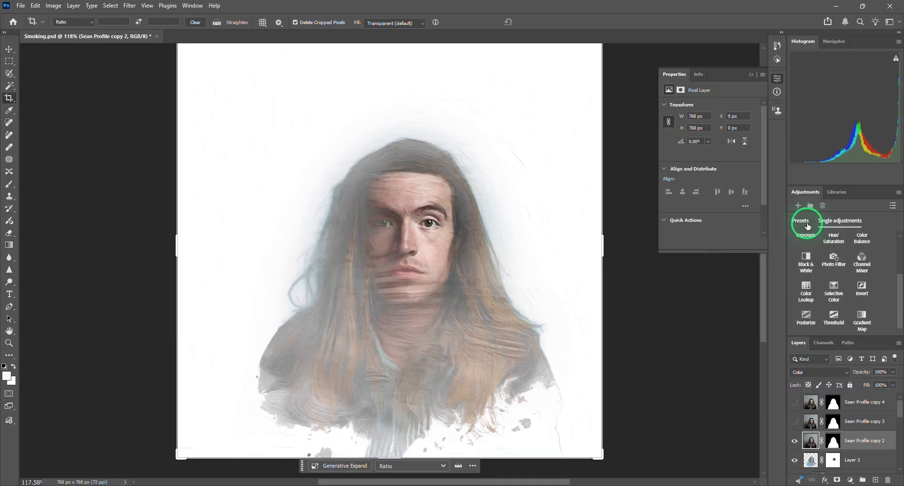
pyautogui.click(807, 370)
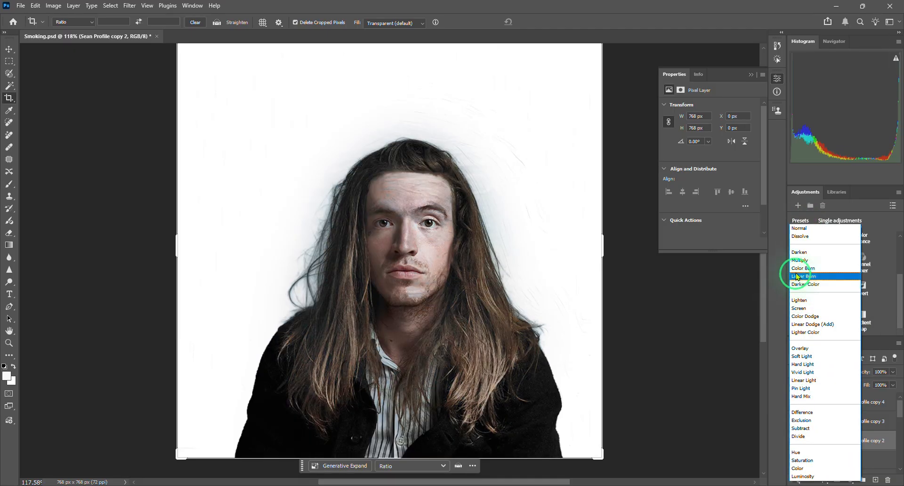
pyautogui.click(800, 228)
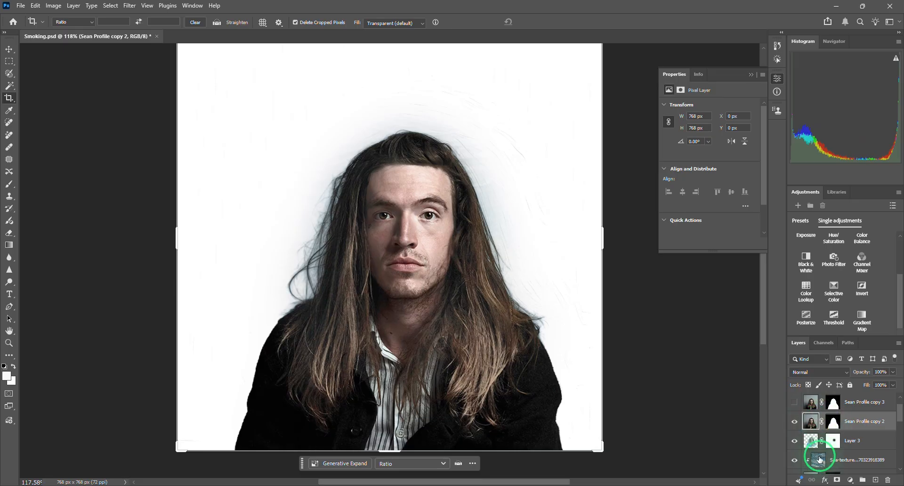
pyautogui.scroll(1, 806, 450)
pyautogui.click(823, 376)
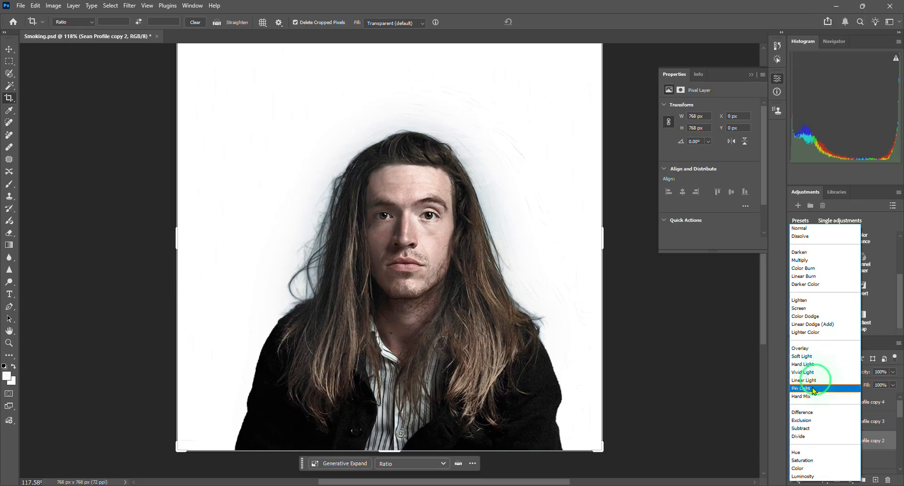
pyautogui.click(807, 462)
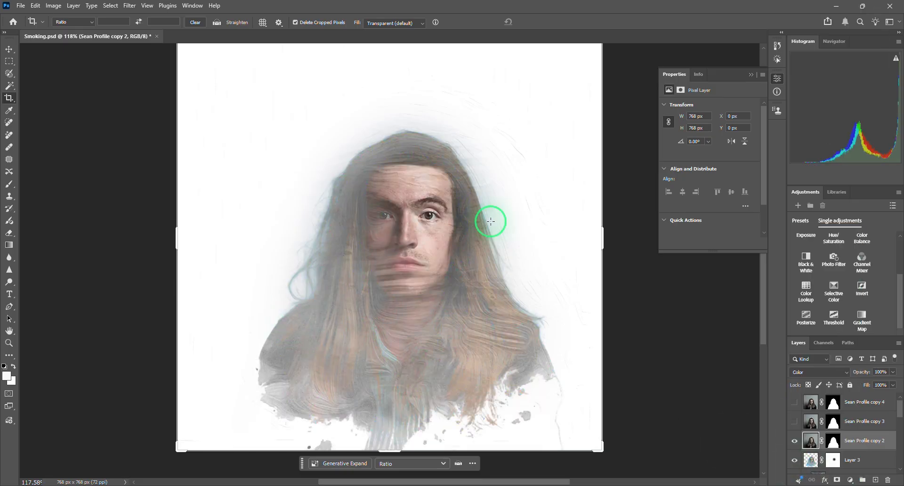
# - Compare the artwork with the Color-blended portrait layer hidden and shown
pyautogui.scroll(-1, 490, 218)
pyautogui.click(793, 422)
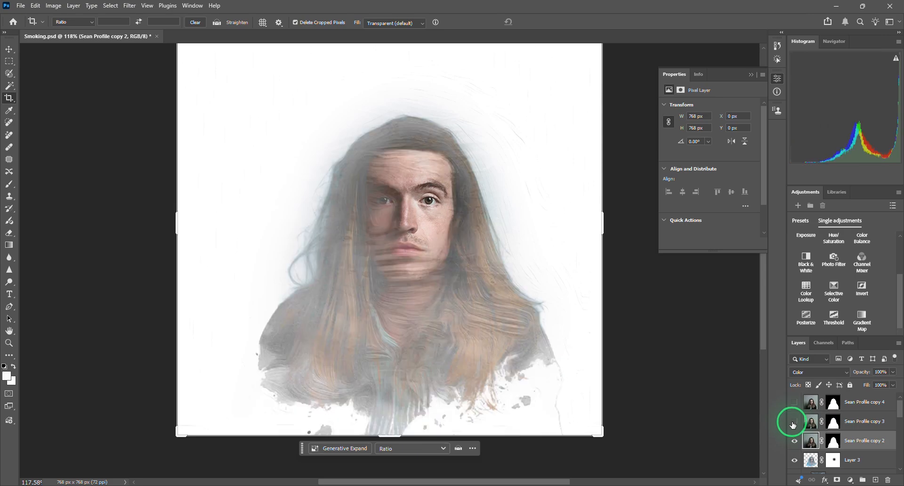
pyautogui.click(796, 441)
pyautogui.click(797, 443)
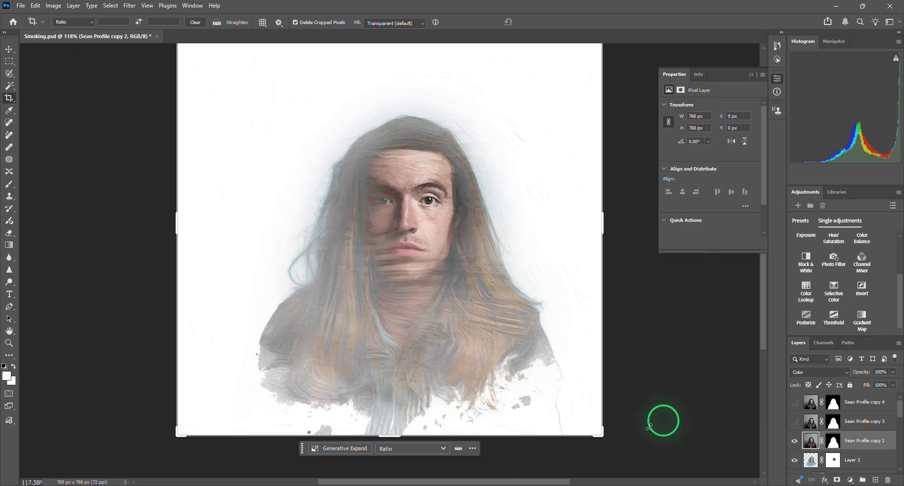
pyautogui.scroll(1, 470, 397)
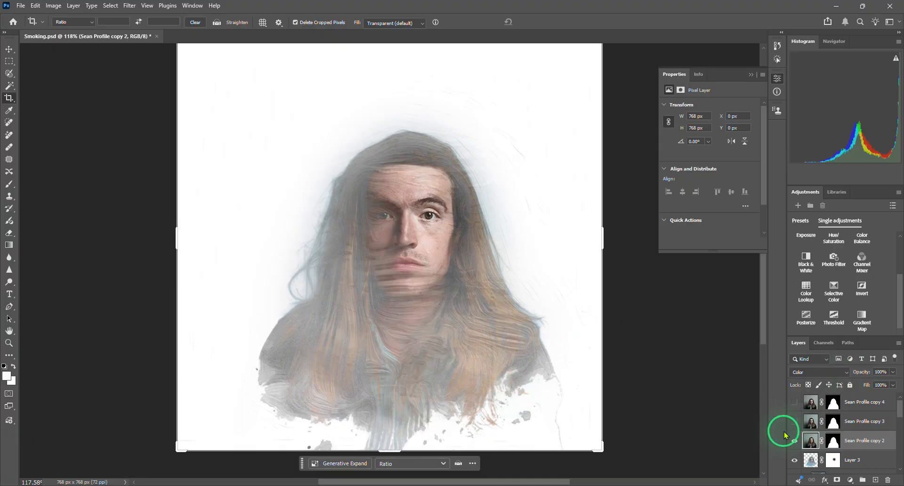
# - Select the layers from the Color-blended portrait down to Layer 1 and stamp a merged copy of them onto a new layer
pyautogui.scroll(-2, 803, 444)
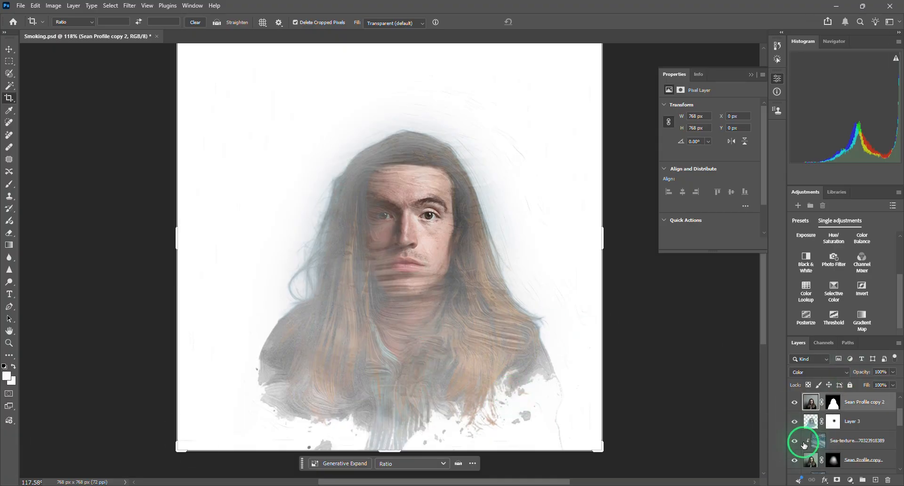
pyautogui.scroll(-1, 804, 443)
pyautogui.scroll(3, 803, 443)
pyautogui.scroll(-5, 803, 443)
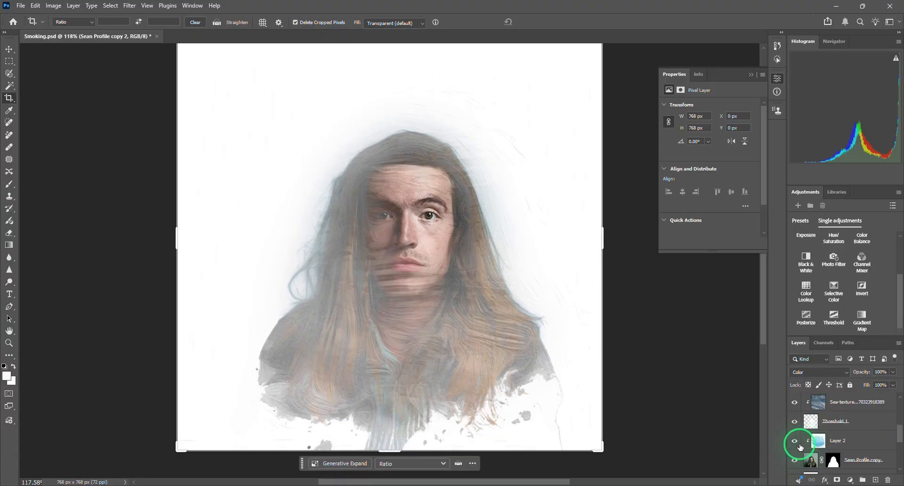
pyautogui.scroll(5, 799, 445)
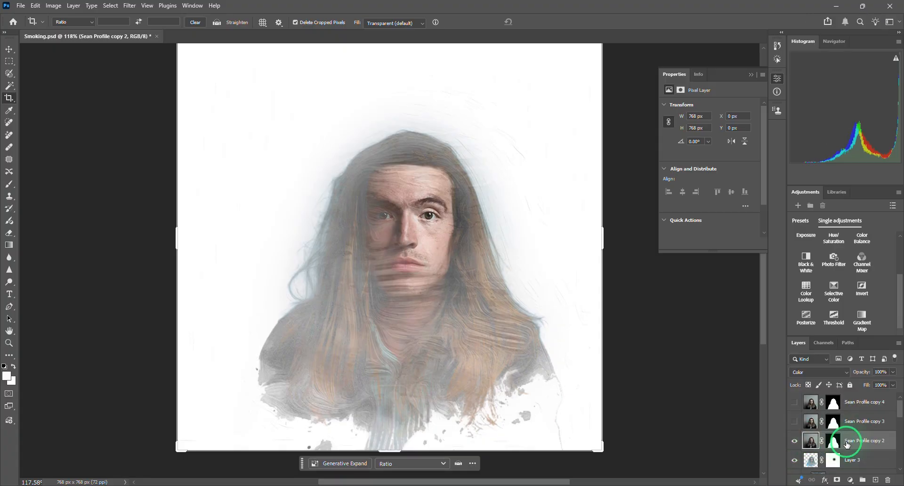
pyautogui.scroll(-5, 846, 440)
pyautogui.scroll(-4, 846, 444)
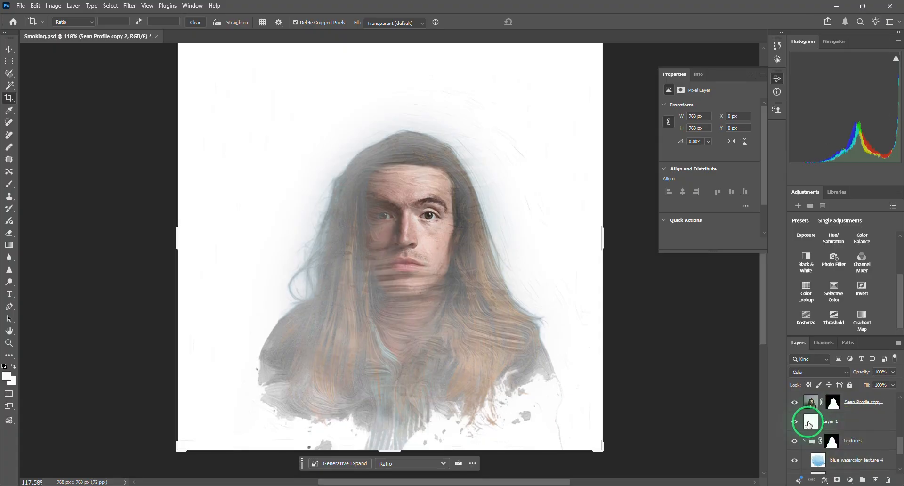
pyautogui.keyDown('shift'); pyautogui.click(809, 424); pyautogui.keyUp('shift')
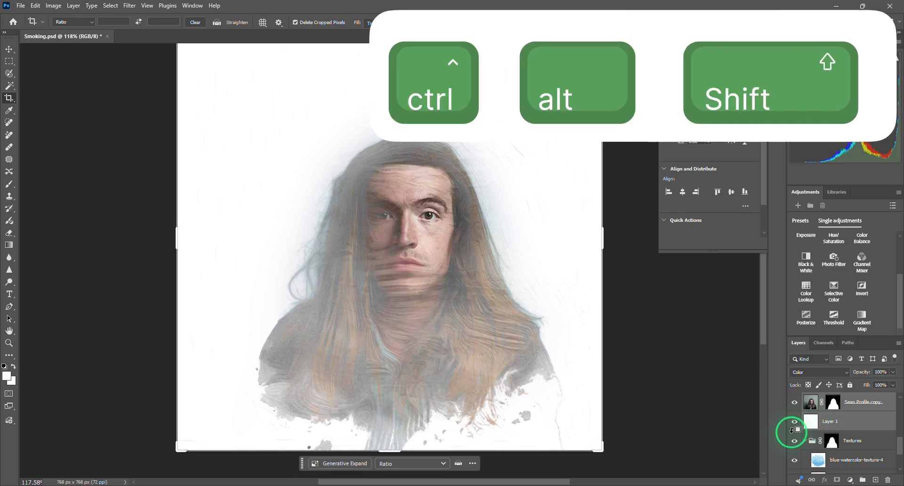
pyautogui.hotkey('ctrl', 'alt', 'shift', 'e')
pyautogui.scroll(6, 846, 429)
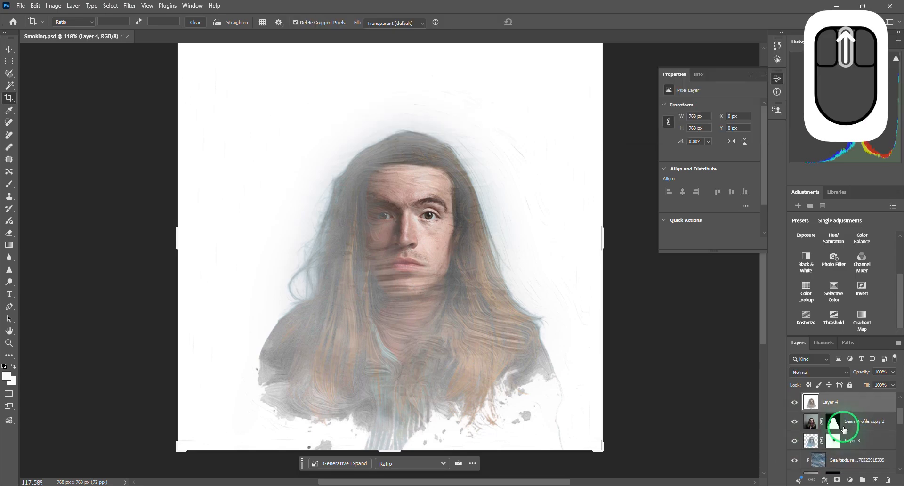
# - Start the Emboss filter on the merged layer and set its height to 6 pixels
pyautogui.click(127, 6)
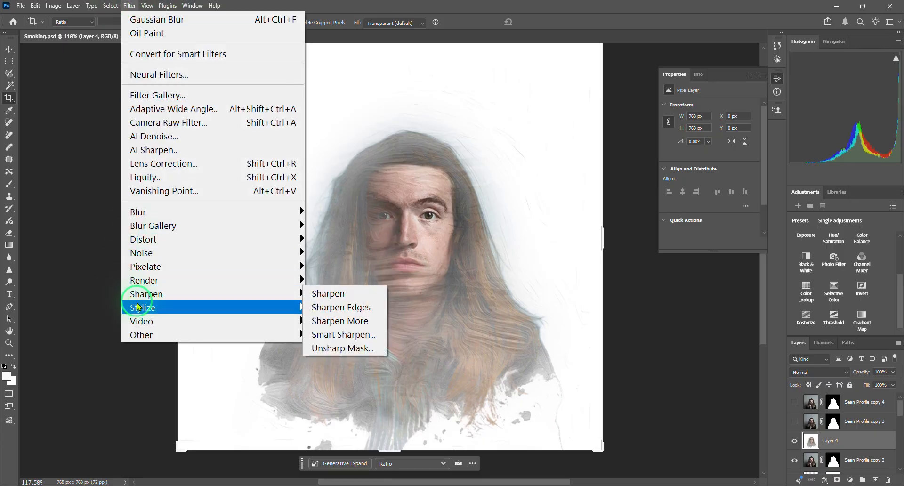
pyautogui.moveTo(140, 311)
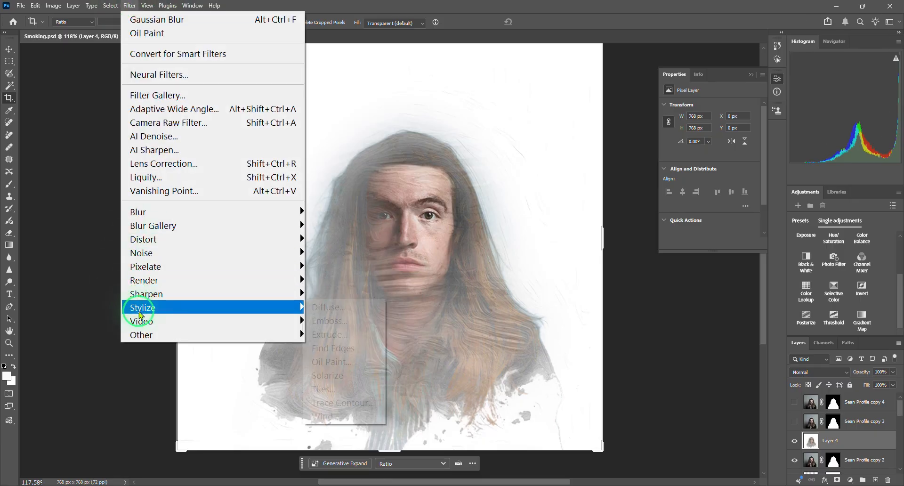
pyautogui.click(324, 329)
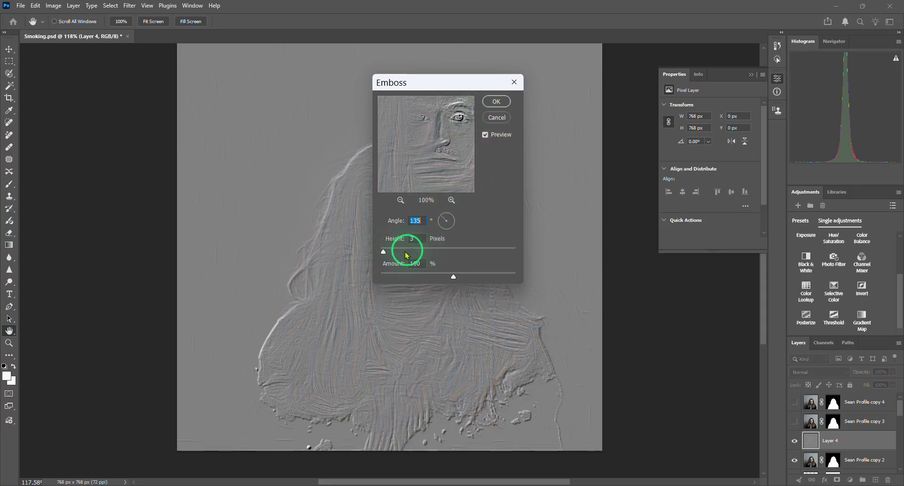
pyautogui.click(418, 238)
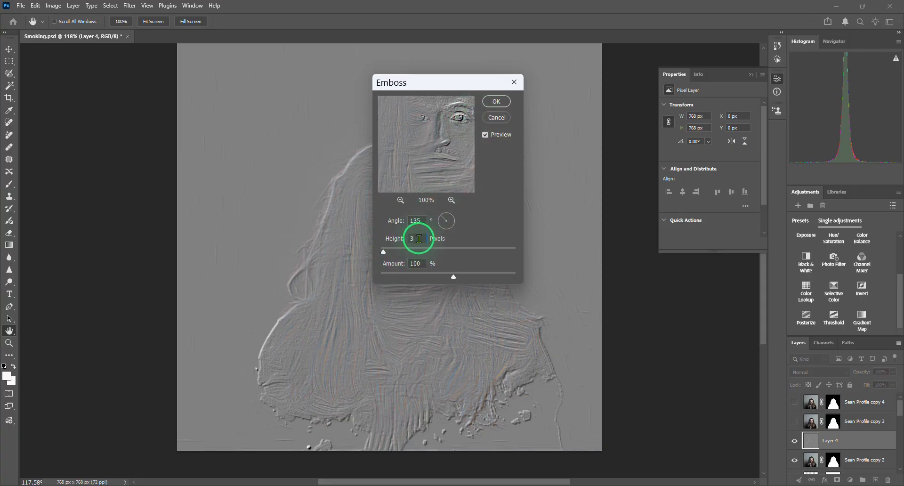
pyautogui.press('BackSpace')
pyautogui.write('6')
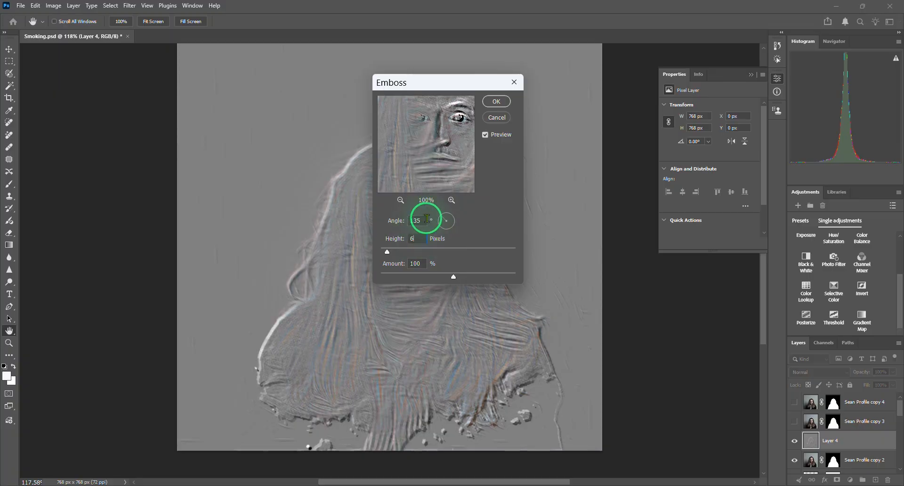
# - Rotate the Emboss angle to -45° with the amount at 100% and apply the filter to the merged layer
pyautogui.click(450, 221)
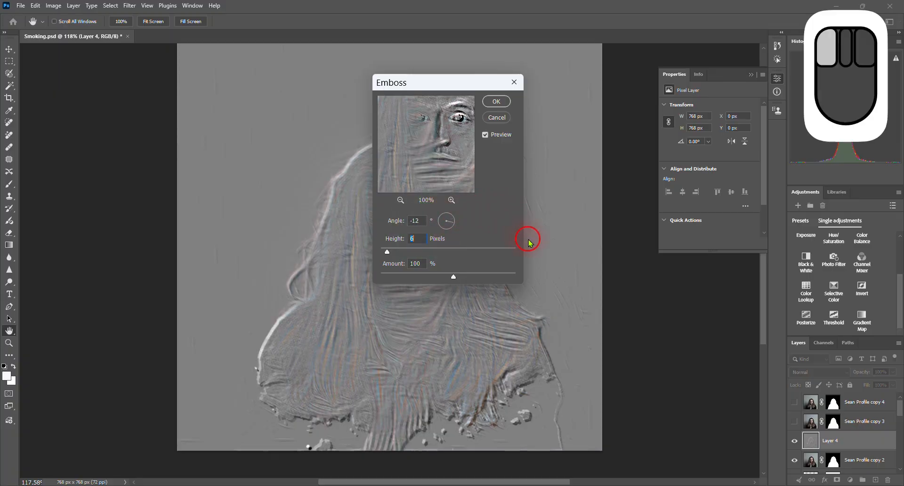
pyautogui.moveTo(558, 264); pyautogui.dragTo(577, 276)
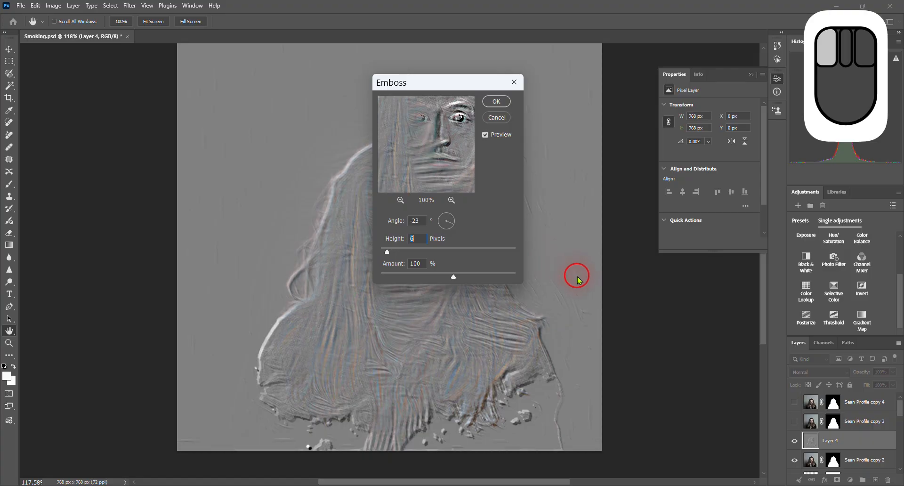
pyautogui.click(584, 361)
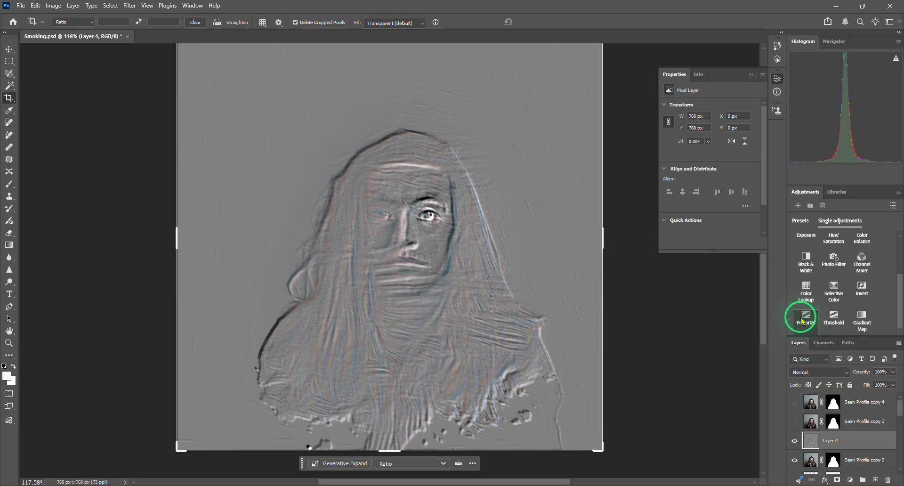
# - Set the embossed layer's blend mode to Soft Light
pyautogui.click(824, 372)
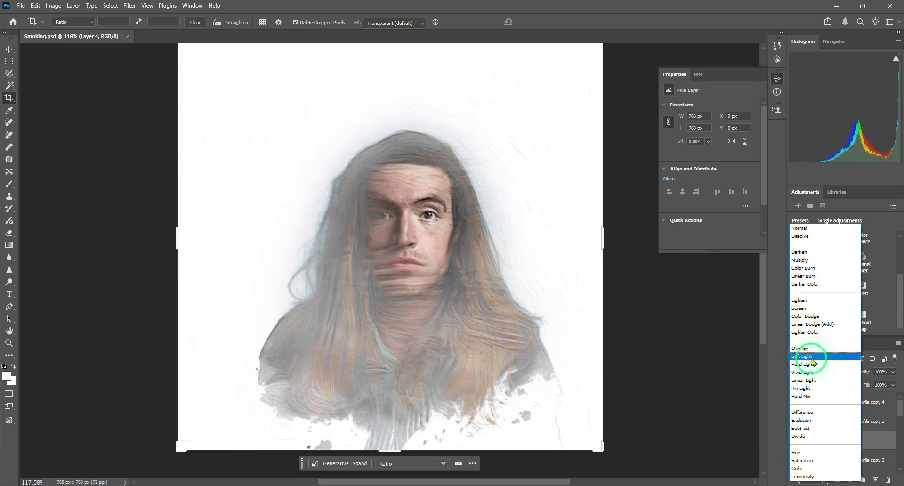
pyautogui.click(802, 357)
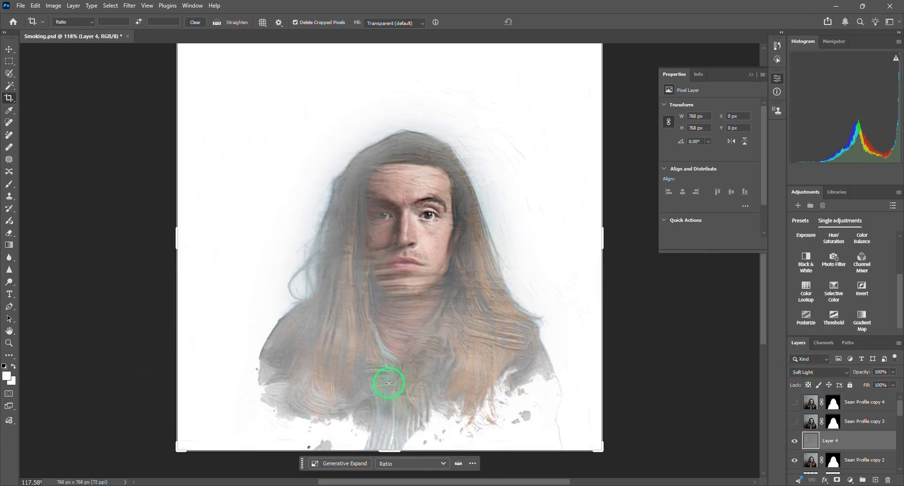
pyautogui.scroll(8, 379, 338)
pyautogui.scroll(-4, 430, 202)
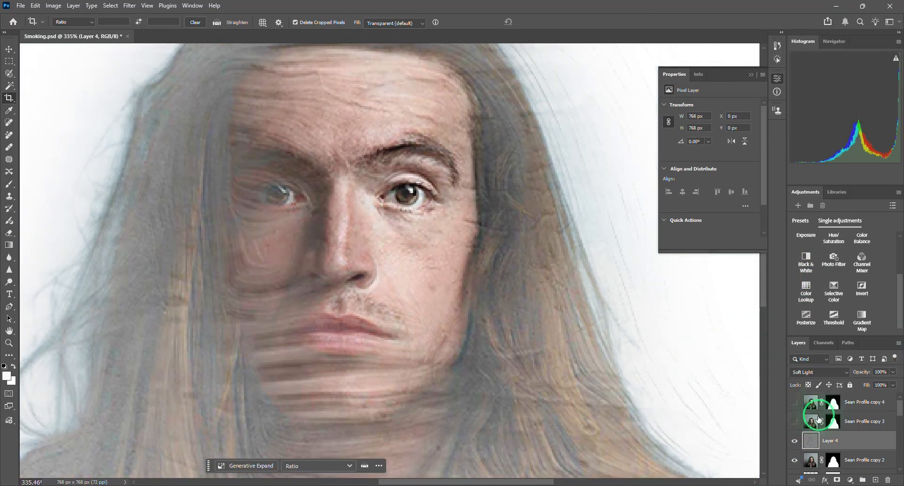
# - Compare the artwork with the embossed layer hidden and shown, examining the texture up close and at full view
pyautogui.click(794, 441)
pyautogui.click(795, 441)
pyautogui.click(794, 442)
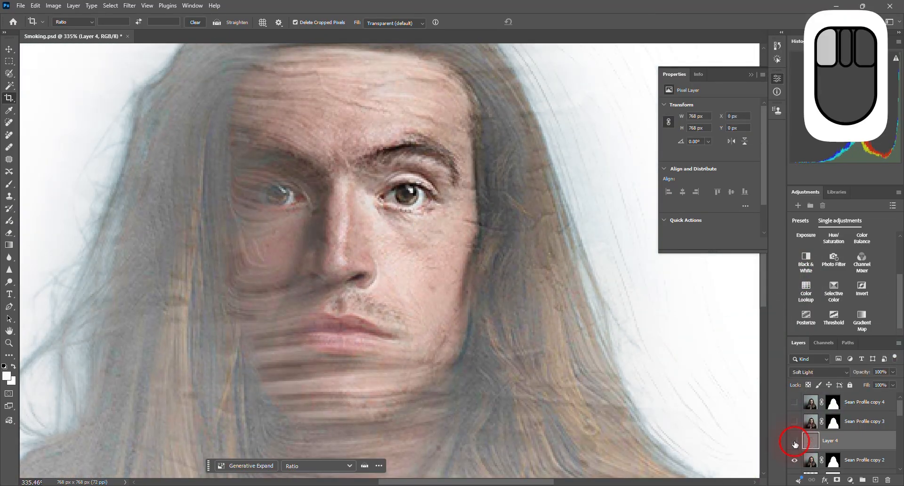
pyautogui.click(794, 443)
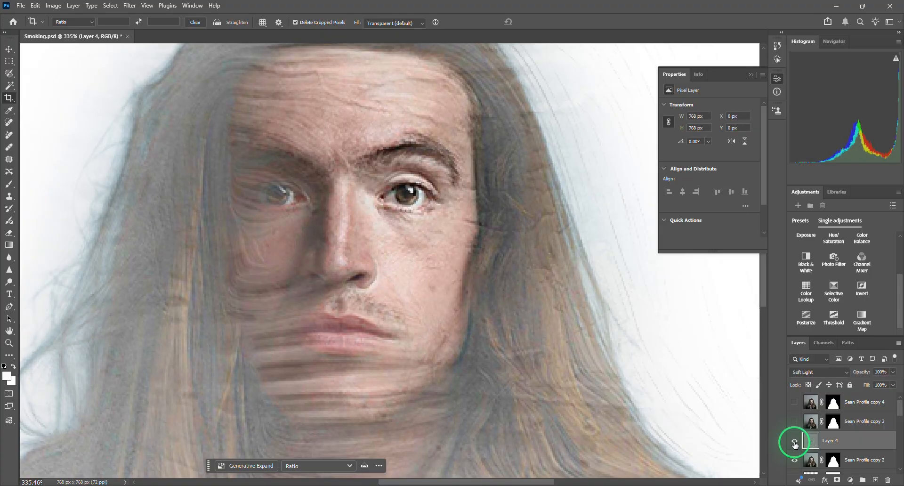
pyautogui.click(794, 443)
pyautogui.click(795, 443)
pyautogui.scroll(-3, 388, 213)
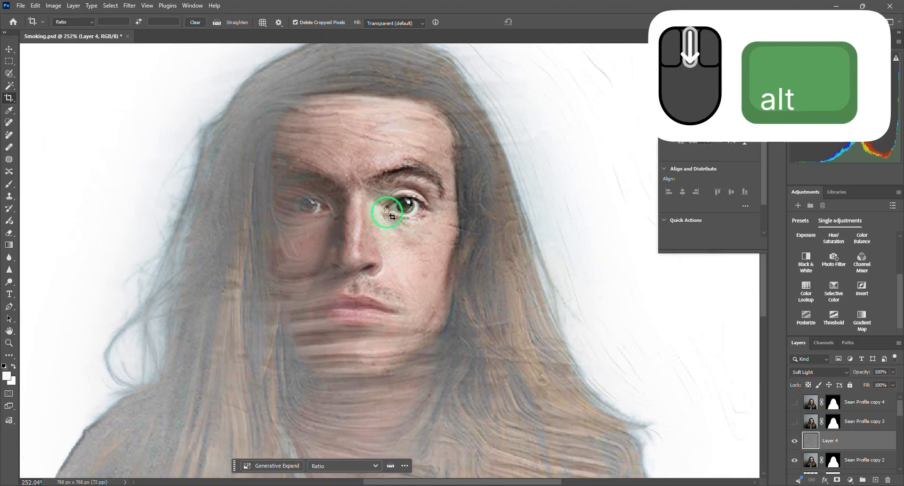
pyautogui.scroll(-3, 387, 213)
pyautogui.scroll(5, 358, 221)
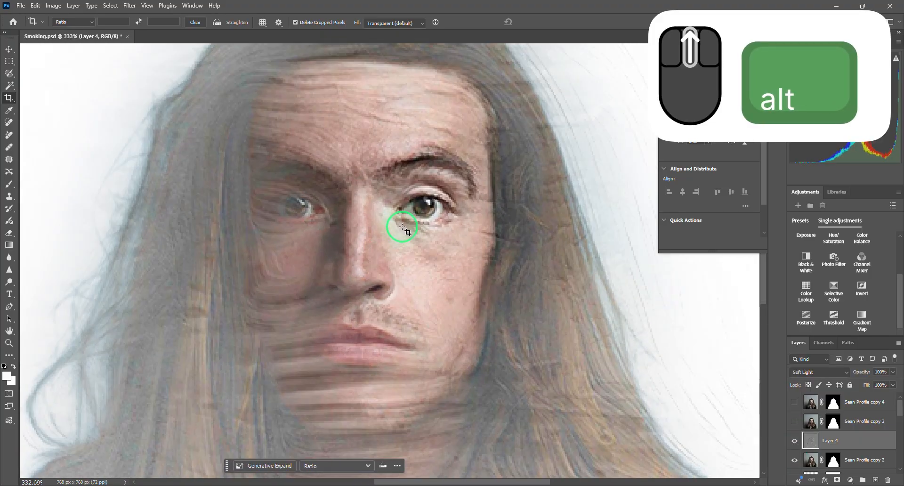
pyautogui.scroll(6, 404, 228)
pyautogui.scroll(-15, 396, 221)
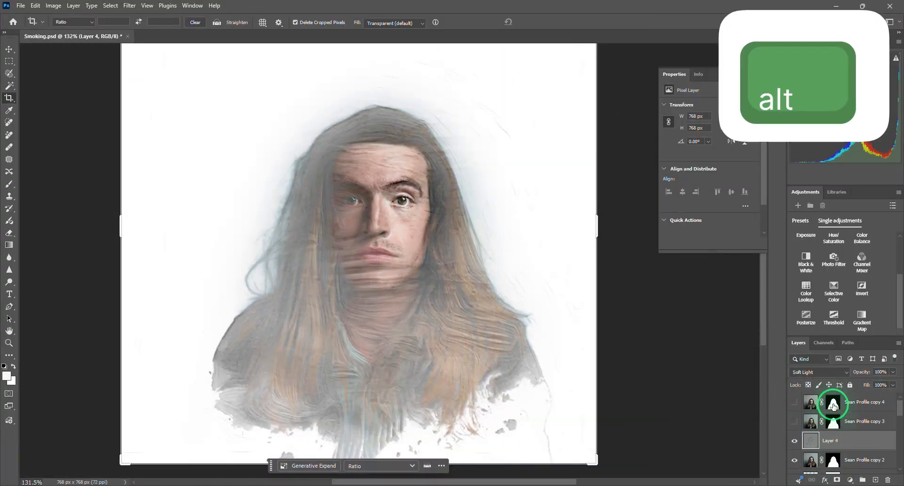
pyautogui.moveTo(834, 405); pyautogui.dragTo(809, 445)
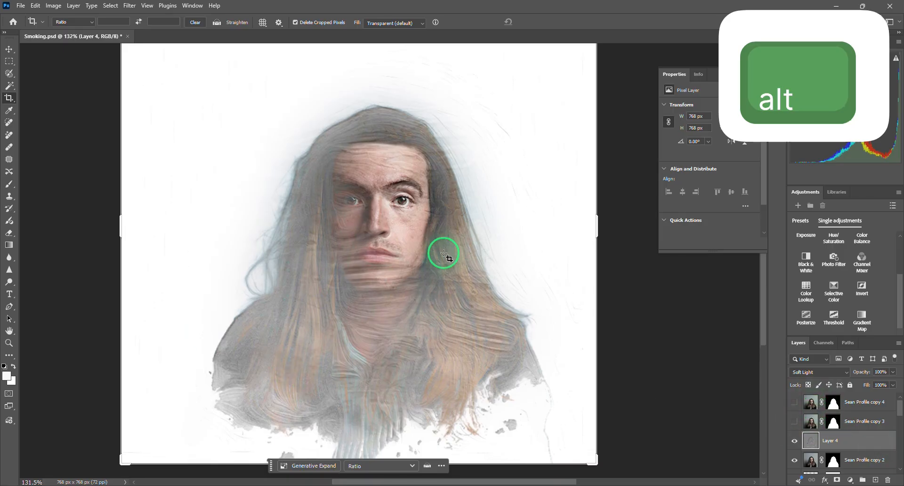
pyautogui.keyDown('alt'); pyautogui.scroll(-3, 443, 252); pyautogui.keyUp('alt')
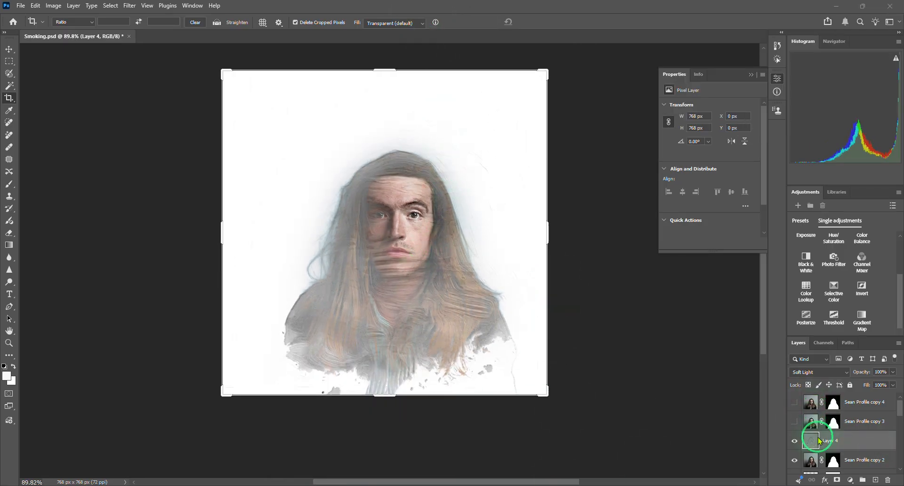
# - Select the layers from the embossed Layer 4 down to the white Layer 1 and put them into a new group
pyautogui.scroll(-1, 816, 432)
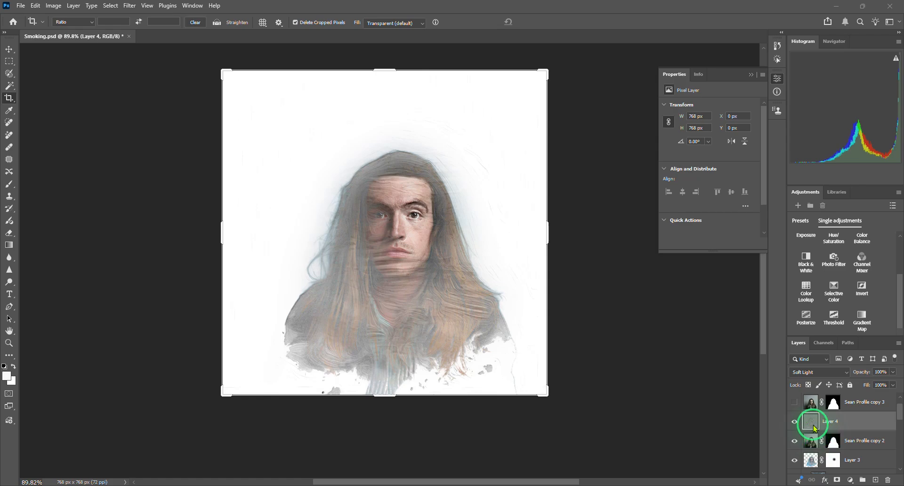
pyautogui.click(814, 427)
pyautogui.scroll(-5, 829, 428)
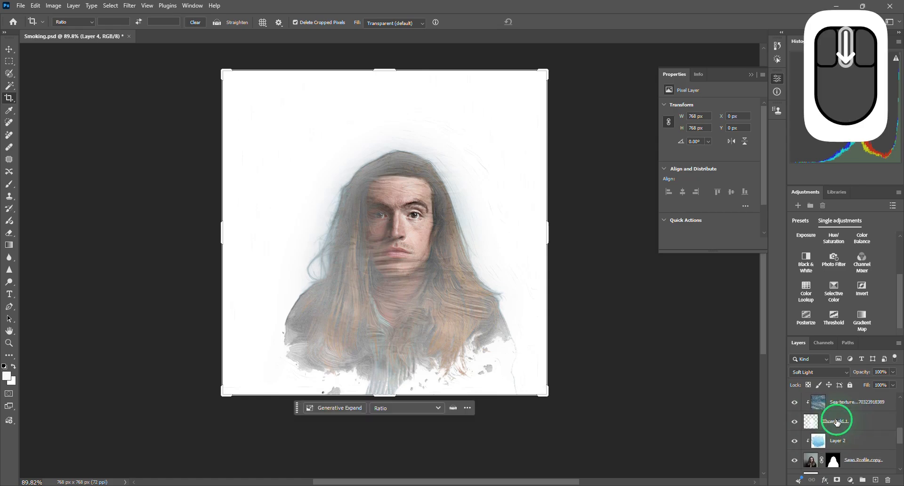
pyautogui.scroll(3, 832, 417)
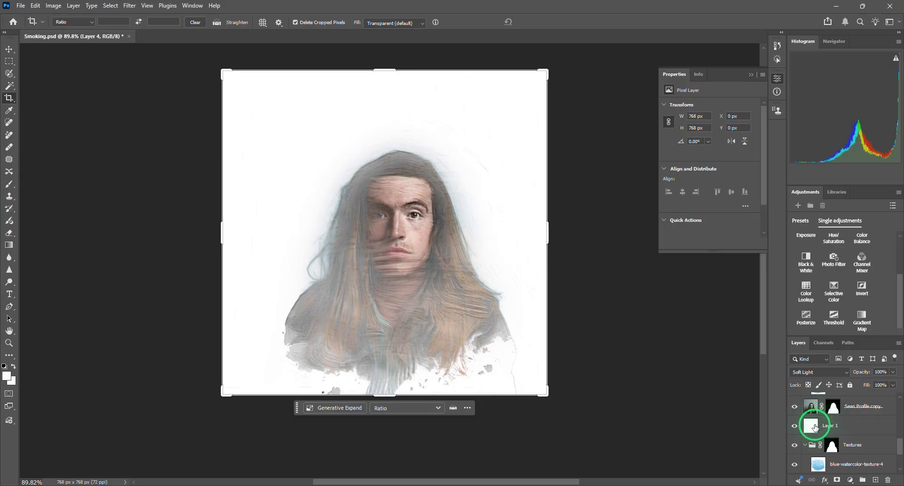
pyautogui.keyDown('shift'); pyautogui.click(815, 426); pyautogui.keyUp('shift')
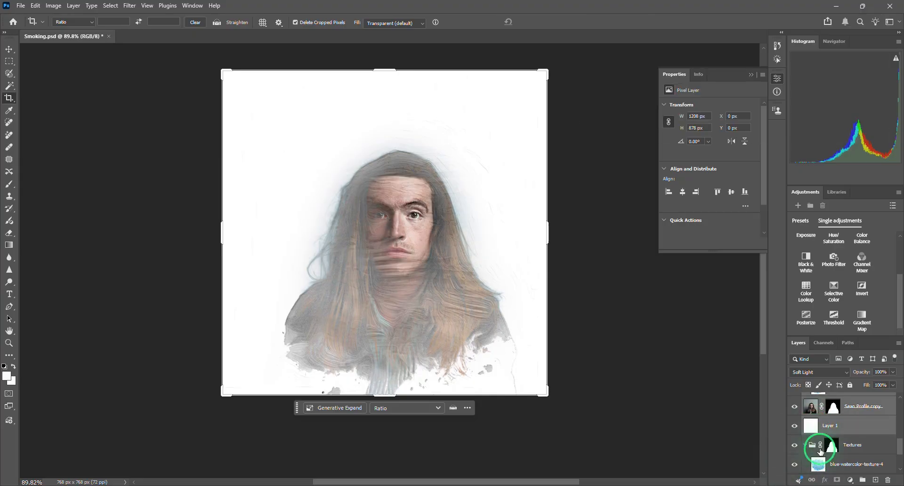
pyautogui.scroll(3, 820, 447)
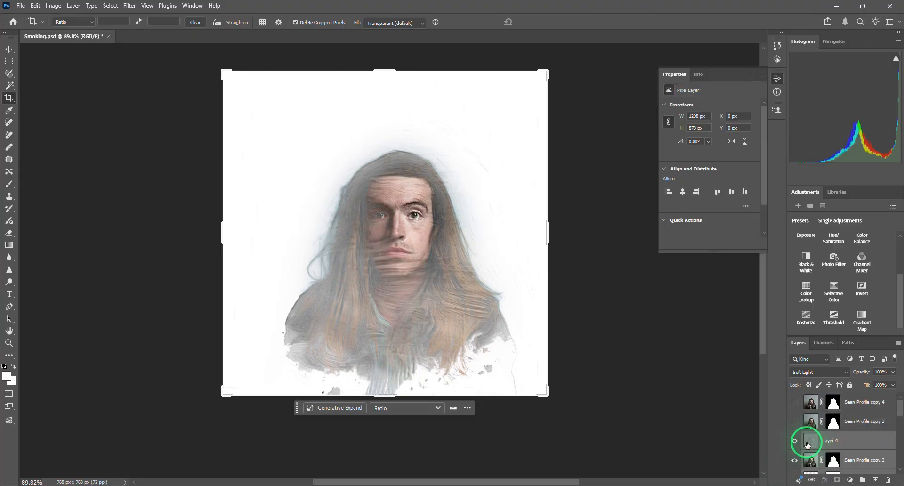
pyautogui.scroll(-3, 809, 446)
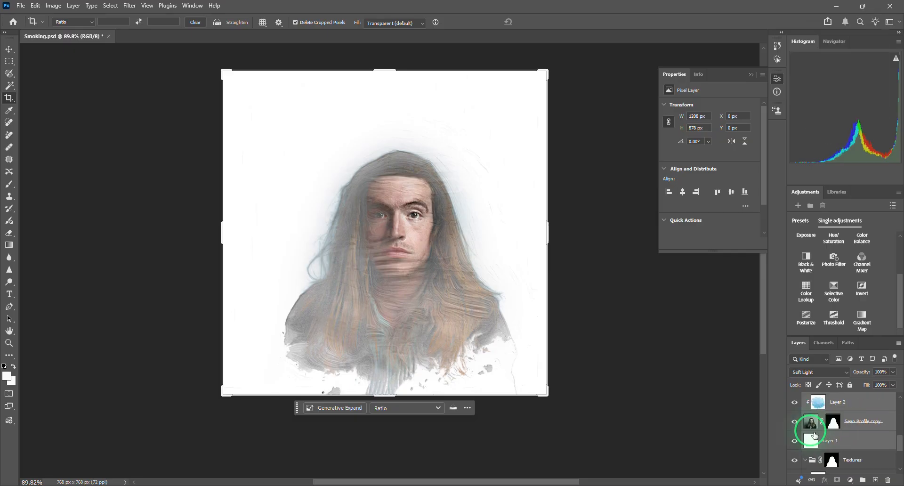
pyautogui.click(863, 483)
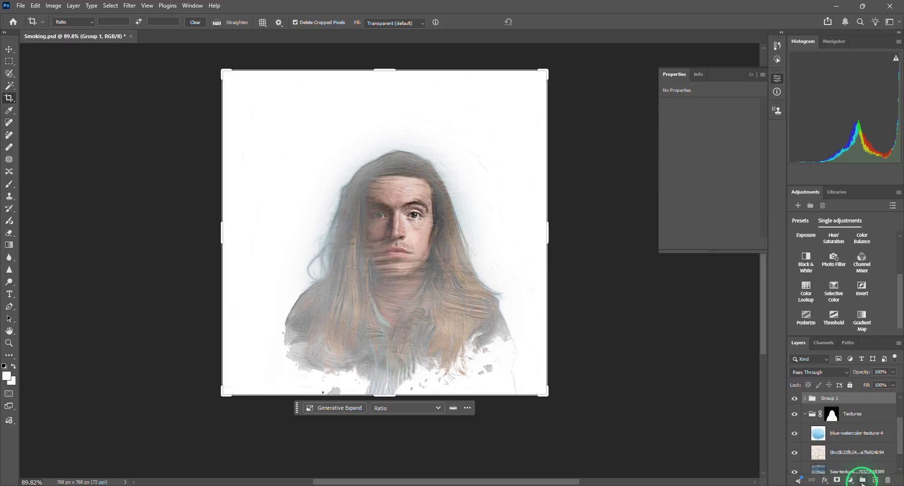
# - Examine the contents of the new group and how it is stacked above the Textures group
pyautogui.scroll(1, 814, 383)
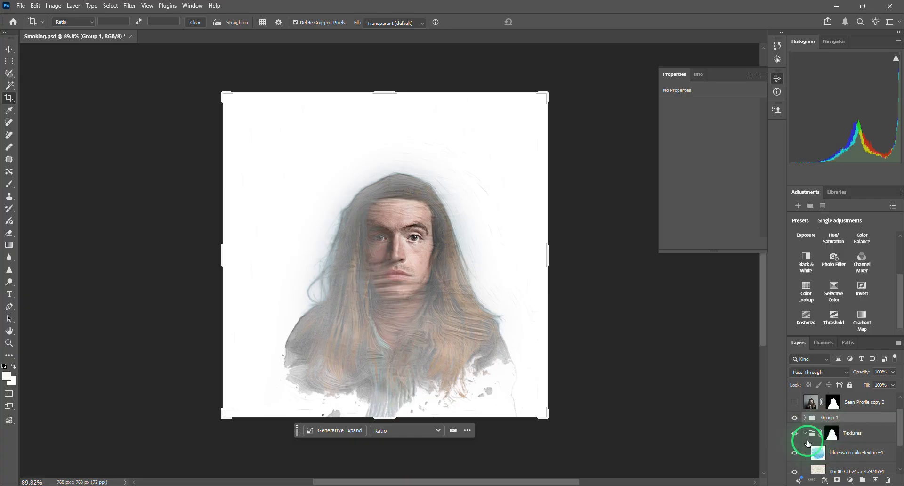
pyautogui.click(801, 434)
pyautogui.click(805, 434)
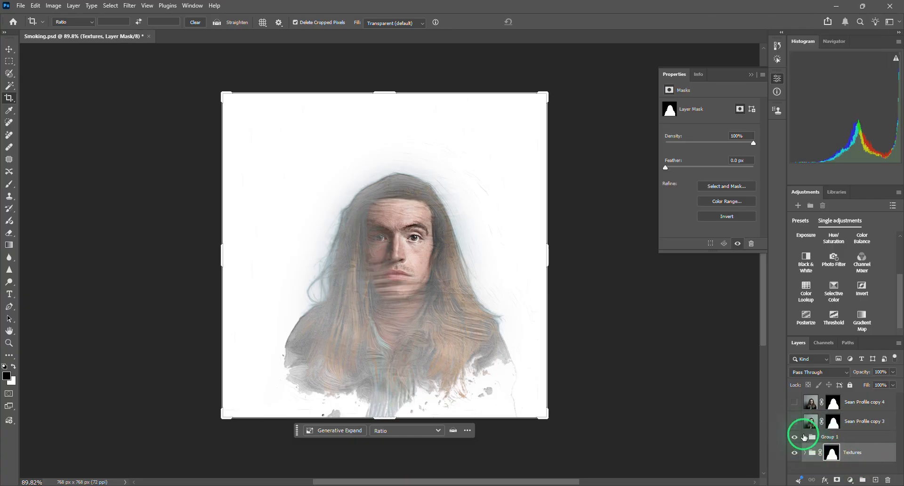
pyautogui.click(805, 437)
pyautogui.scroll(-8, 884, 442)
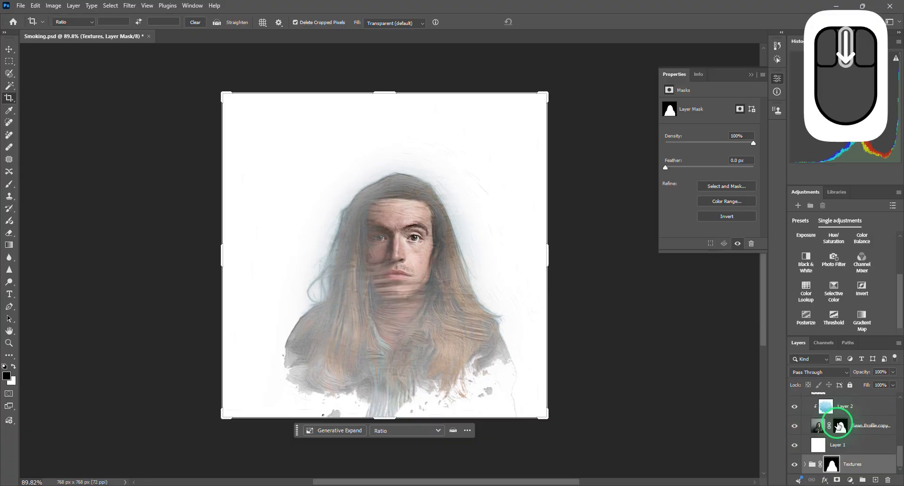
pyautogui.scroll(8, 838, 428)
pyautogui.scroll(1, 838, 428)
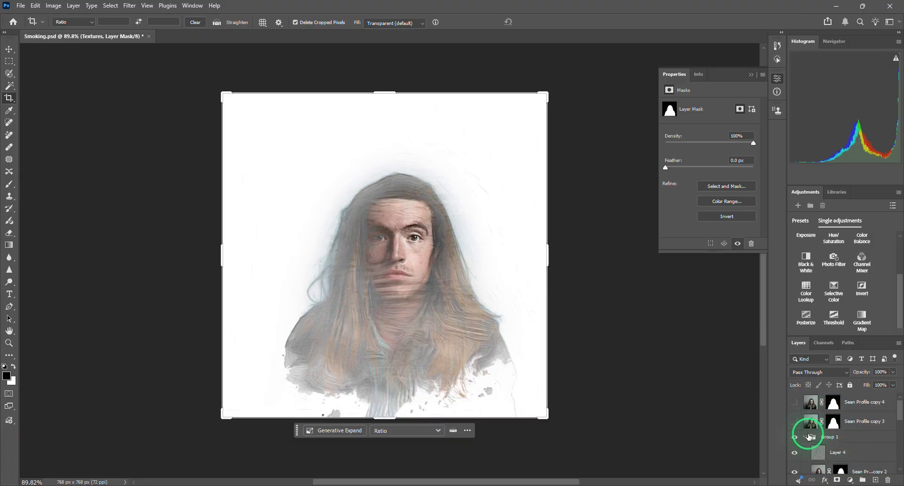
pyautogui.click(806, 439)
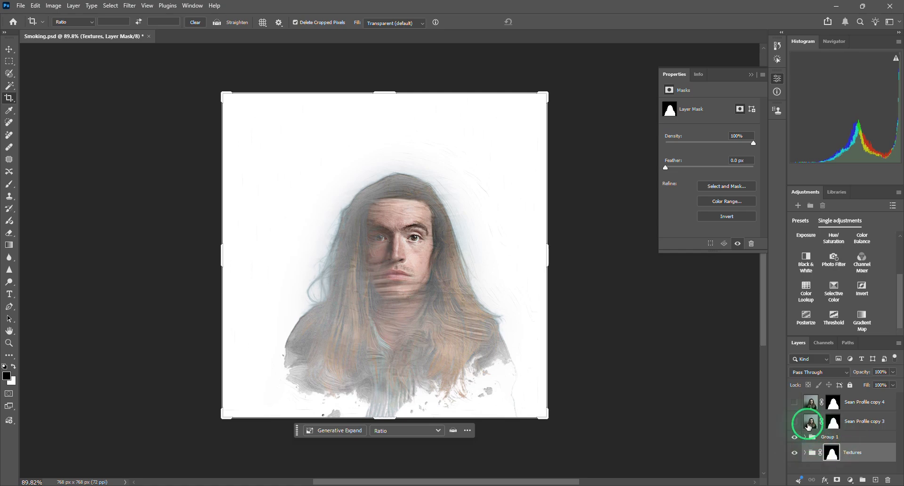
pyautogui.click(805, 452)
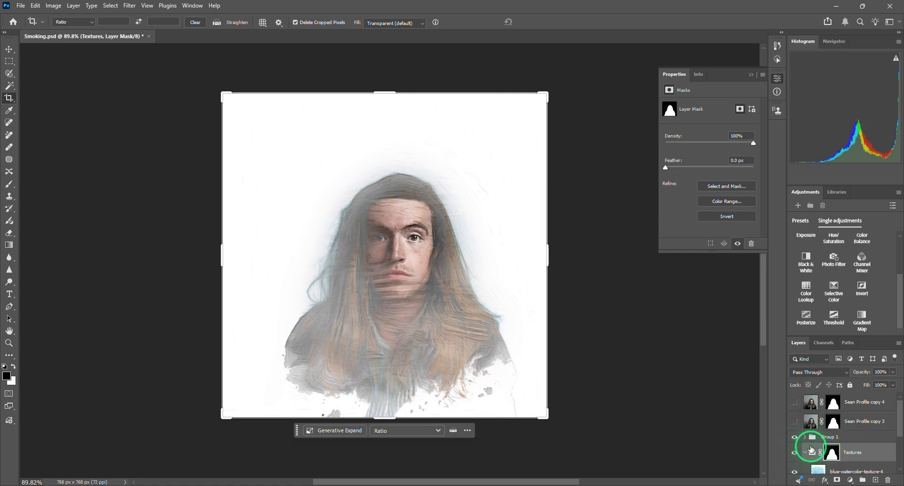
# - Load the portrait silhouette mask as a selection and use it to add a layer mask to Group 1
pyautogui.click(806, 437)
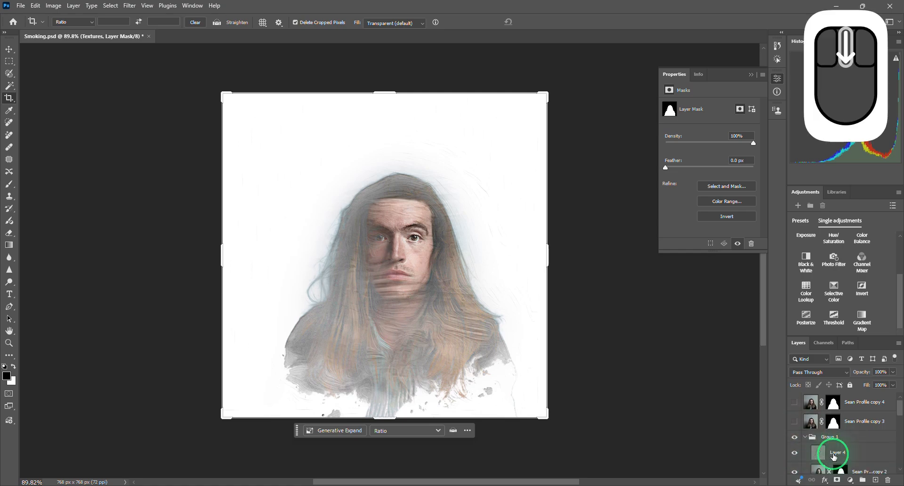
pyautogui.keyDown('ctrl'); pyautogui.click(832, 452); pyautogui.keyUp('ctrl')
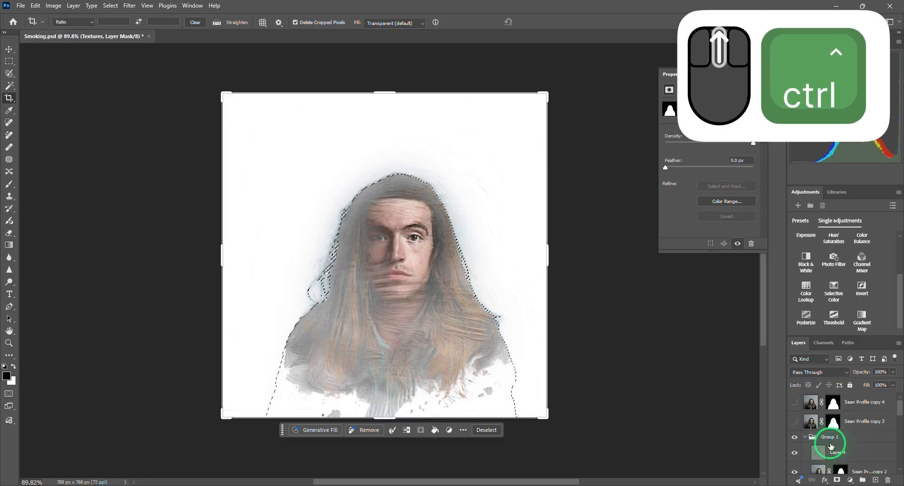
pyautogui.click(825, 437)
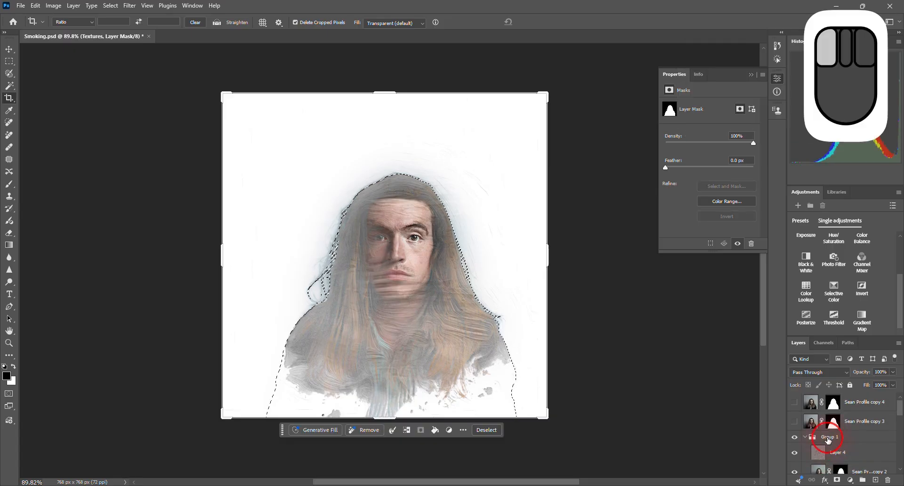
pyautogui.click(837, 479)
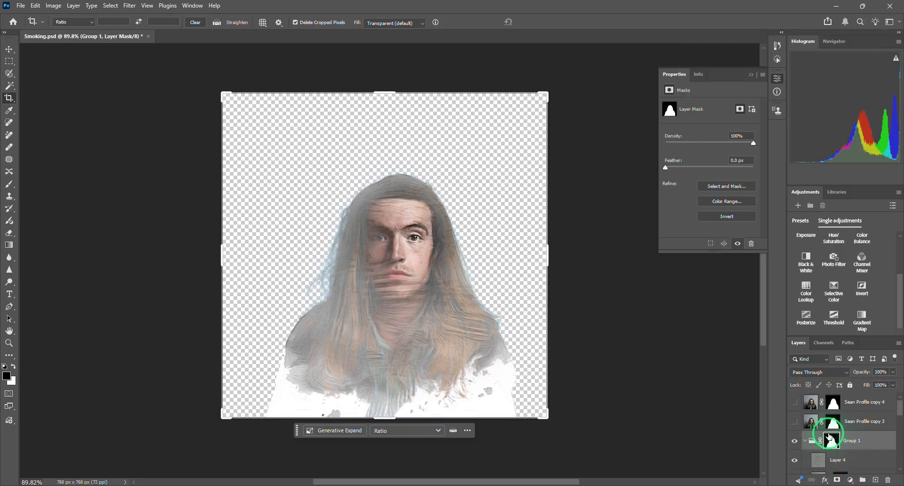
# - Copy the white Layer 1 from the bottom of the masked Group 1
pyautogui.scroll(-5, 830, 438)
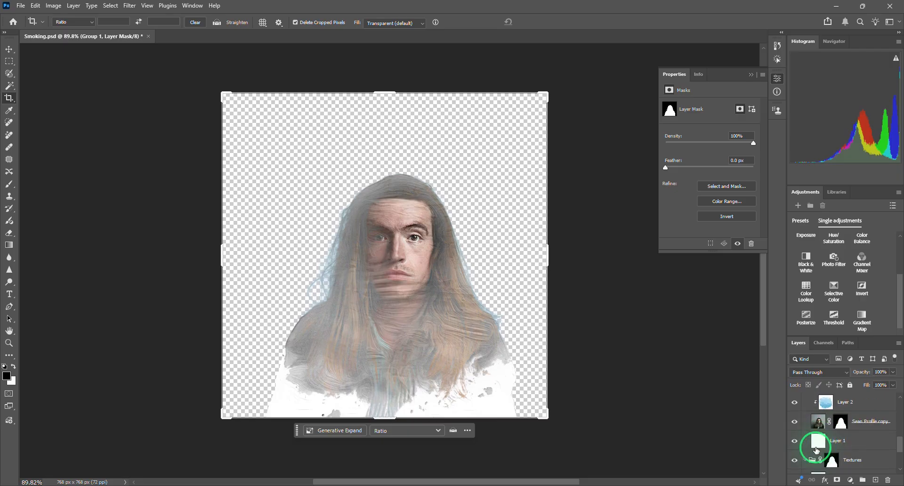
pyautogui.click(817, 448)
pyautogui.scroll(3, 814, 448)
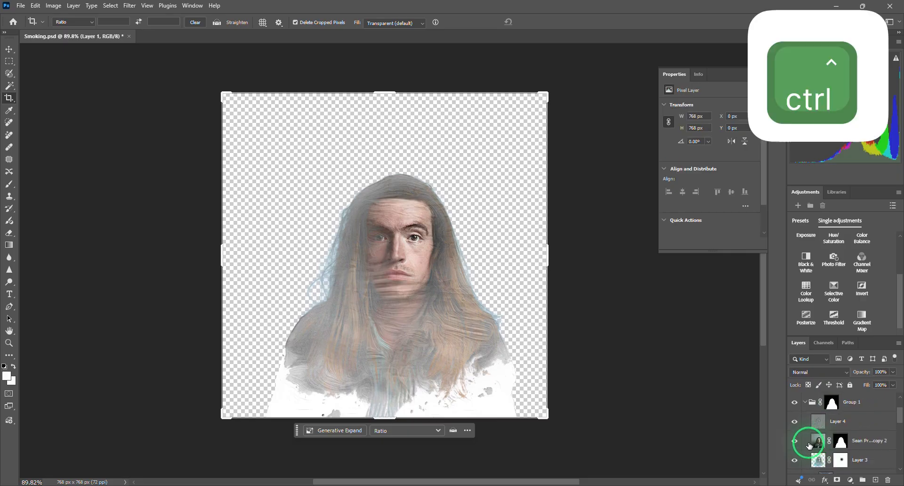
pyautogui.hotkey('ctrl', 'c')
pyautogui.scroll(2, 807, 443)
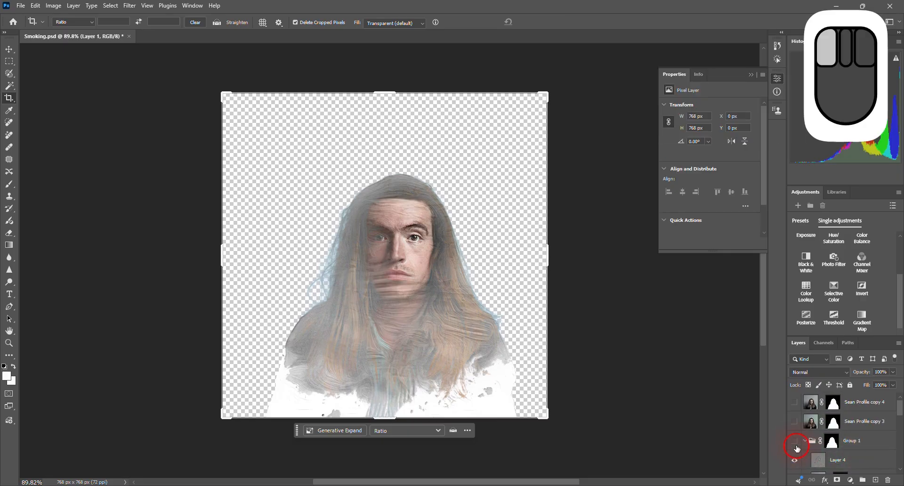
# - Collapse Group 1 and paste the copied white layer between it and the Textures group as a background
pyautogui.click(797, 448)
pyautogui.click(803, 462)
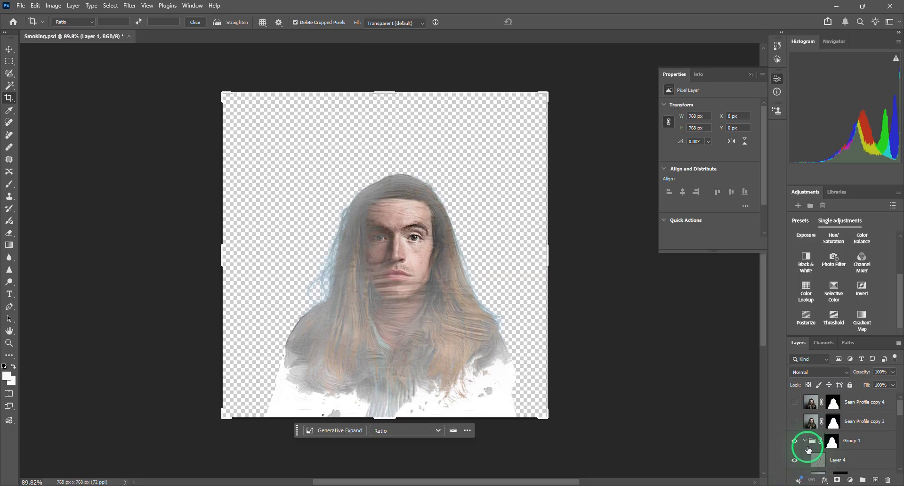
pyautogui.click(809, 444)
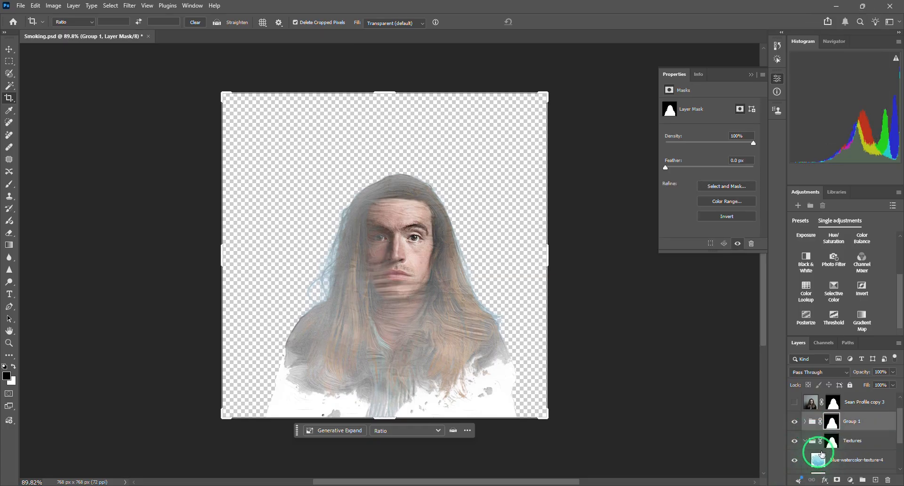
pyautogui.scroll(-1, 829, 452)
pyautogui.rightClick(849, 440)
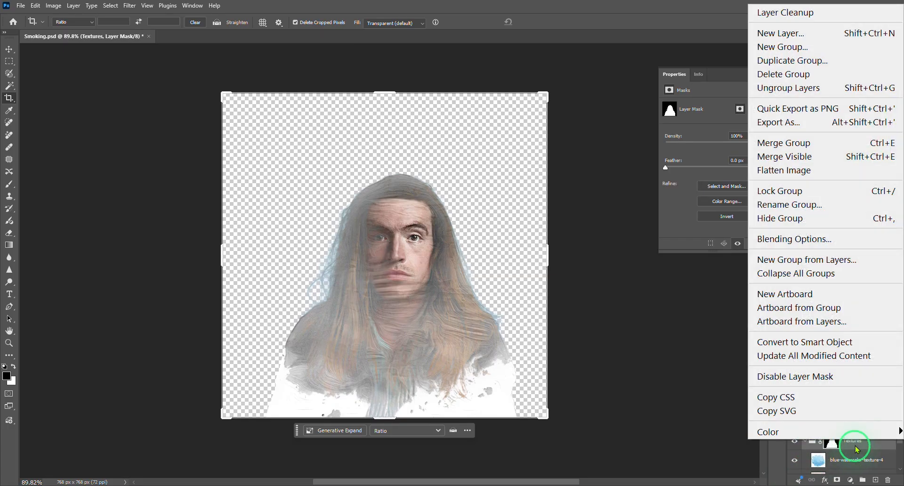
pyautogui.click(857, 449)
pyautogui.hotkey('ctrl', 'v')
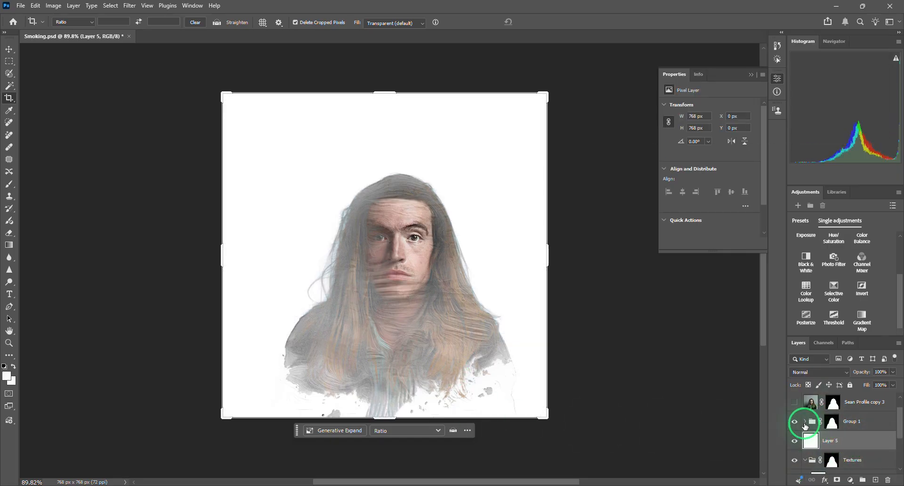
pyautogui.scroll(-4, 827, 466)
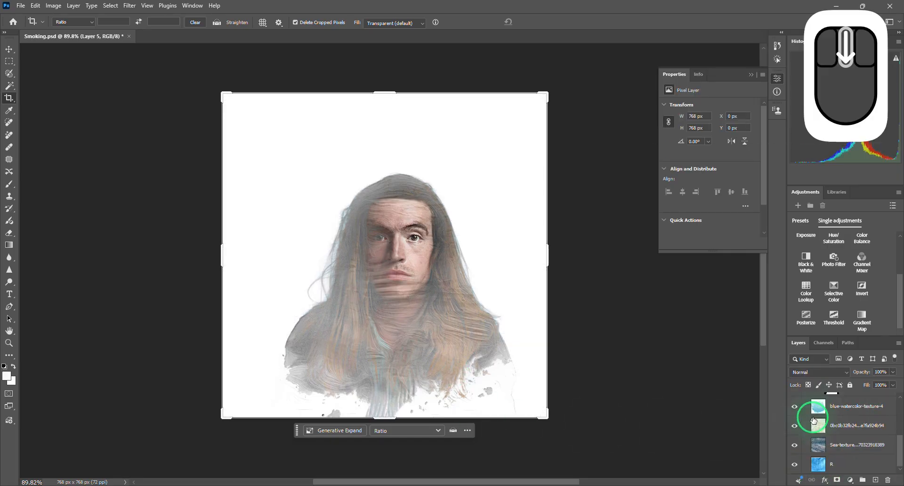
# - Try a copy of the blue R texture as the background above the white Layer 5, and undo the paste
pyautogui.click(818, 451)
pyautogui.scroll(2, 819, 454)
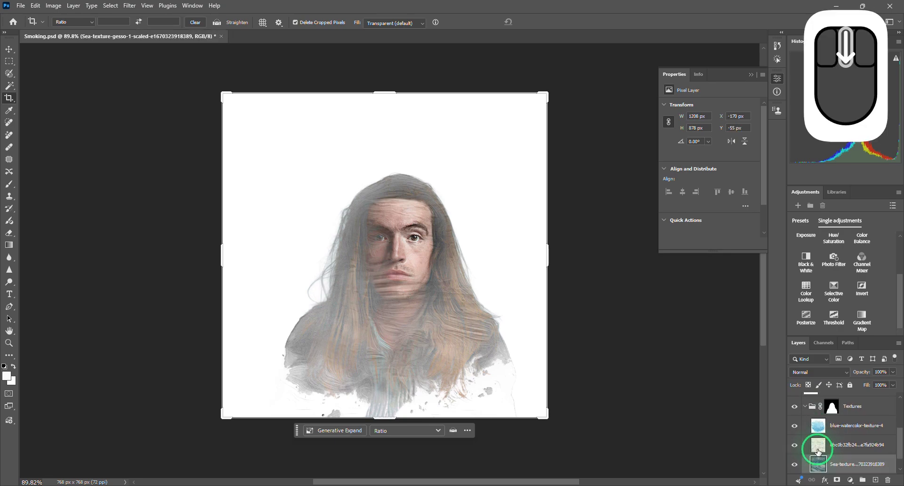
pyautogui.scroll(-2, 820, 457)
pyautogui.click(822, 464)
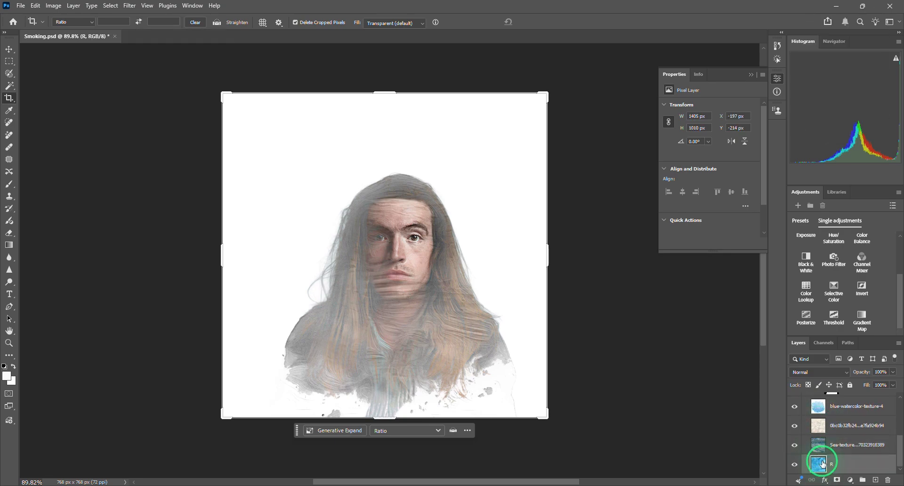
pyautogui.hotkey('ctrl', 'c')
pyautogui.scroll(3, 824, 462)
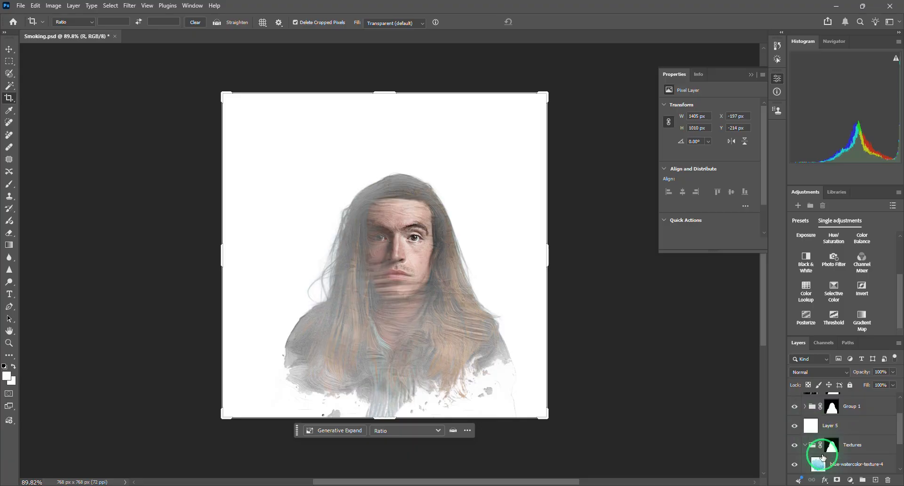
pyautogui.click(798, 423)
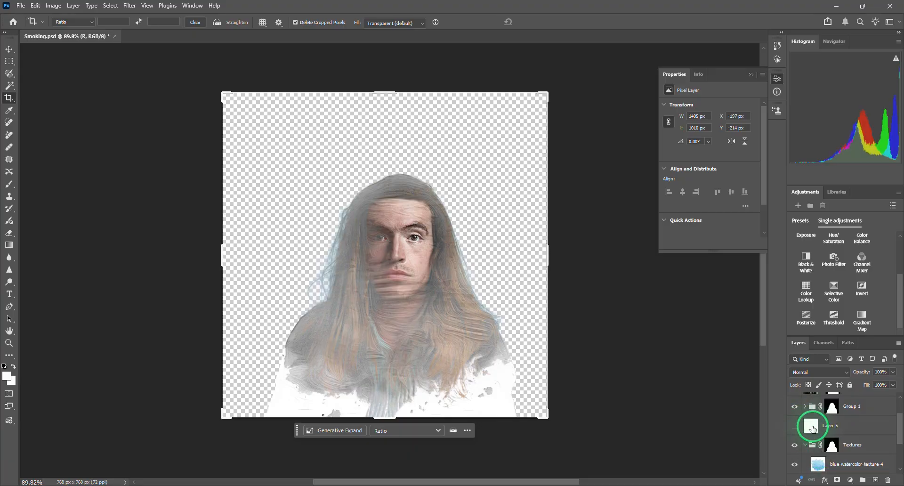
pyautogui.click(797, 427)
pyautogui.click(808, 427)
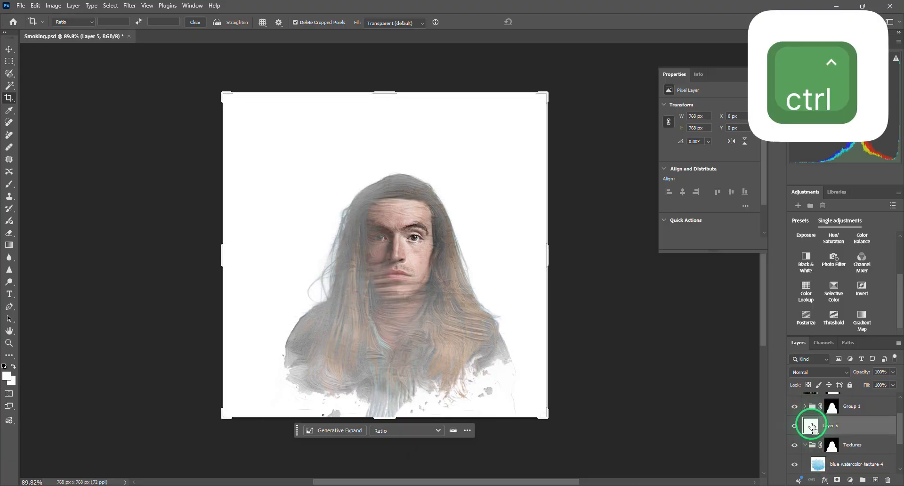
pyautogui.hotkey('ctrl', 'v')
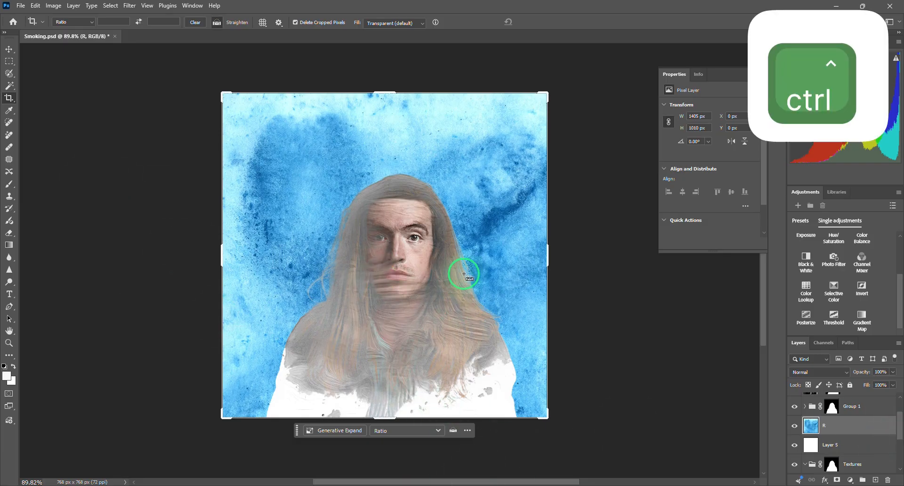
pyautogui.hotkey('ctrl', 'z')
# - Copy the blue-watercolor-texture-4 layer from the Textures group and paste it directly above the white Layer 5
pyautogui.scroll(-3, 797, 442)
pyautogui.scroll(-1, 800, 433)
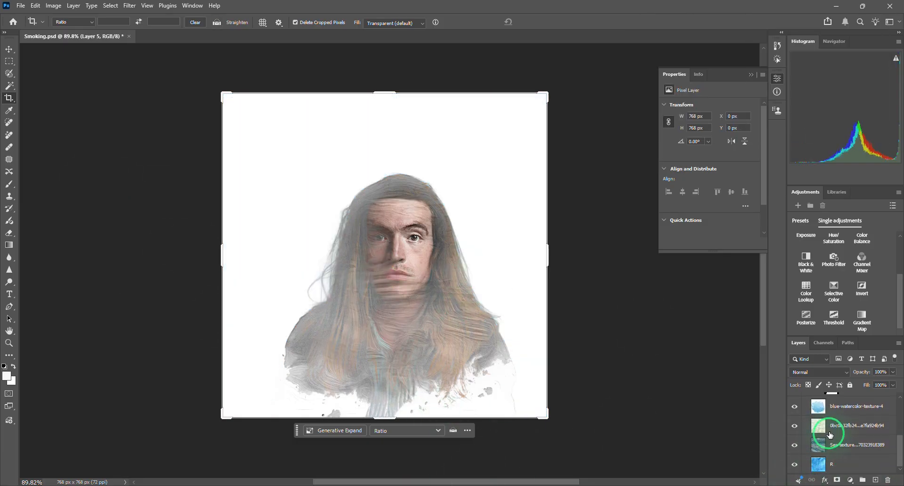
pyautogui.click(817, 406)
pyautogui.hotkey('ctrl', 'c')
pyautogui.scroll(4, 815, 420)
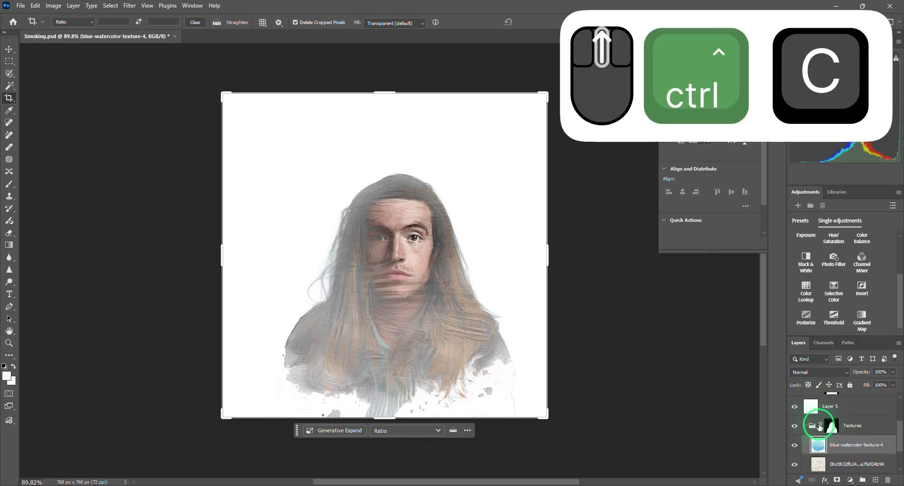
pyautogui.click(811, 451)
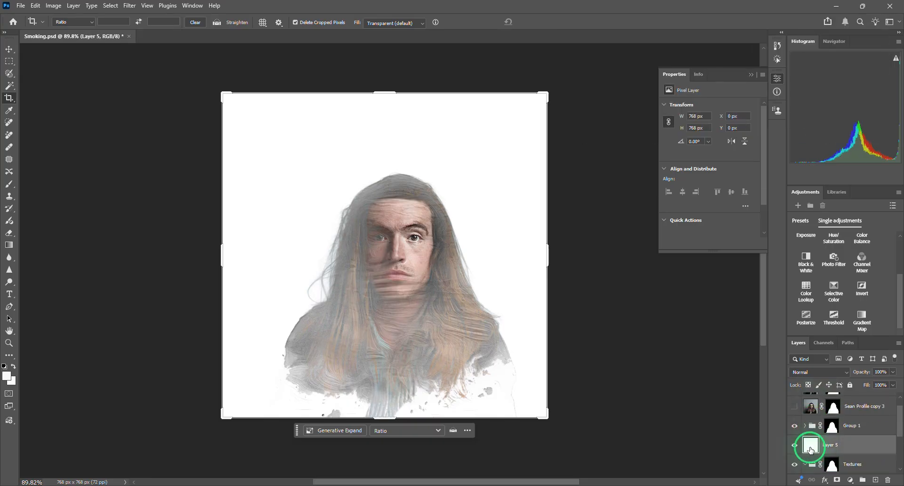
pyautogui.press('ctrl')
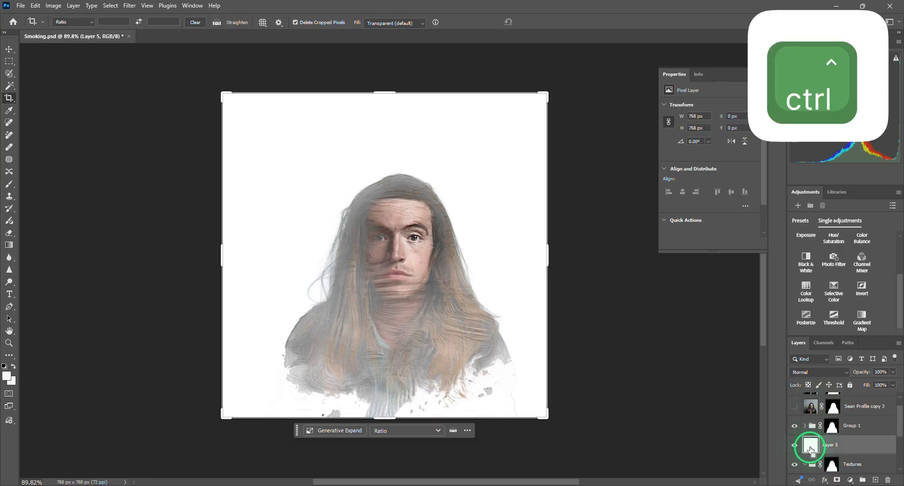
pyautogui.hotkey('ctrl', 'v')
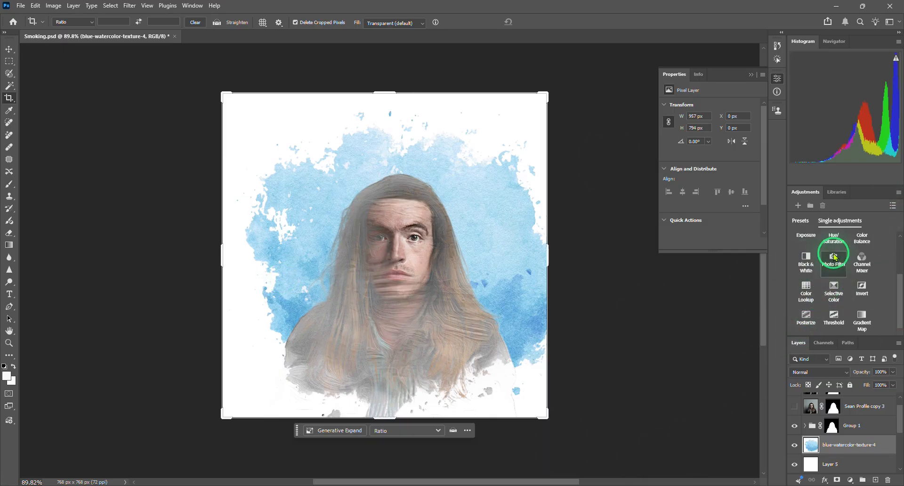
# - Add a Hue/Saturation adjustment clipped to the pasted watercolor texture, with Colorize enabled and Hue set to 360
pyautogui.scroll(2, 835, 257)
pyautogui.click(834, 297)
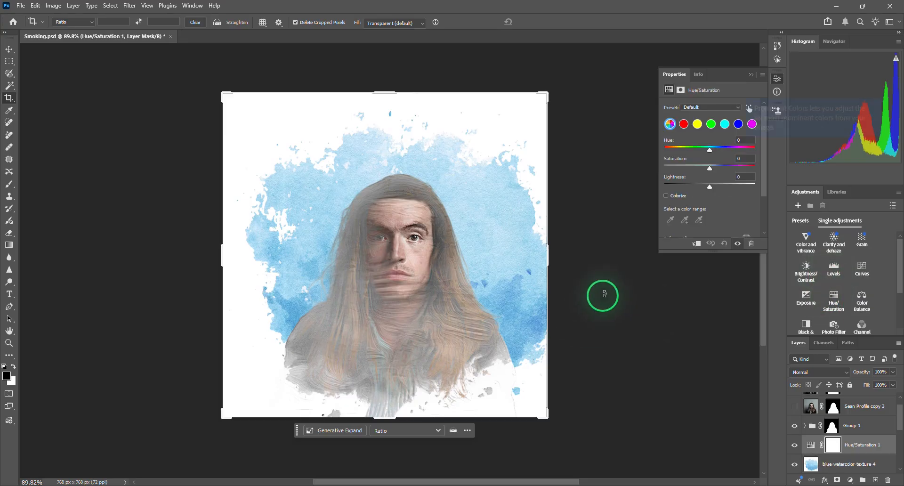
pyautogui.click(696, 245)
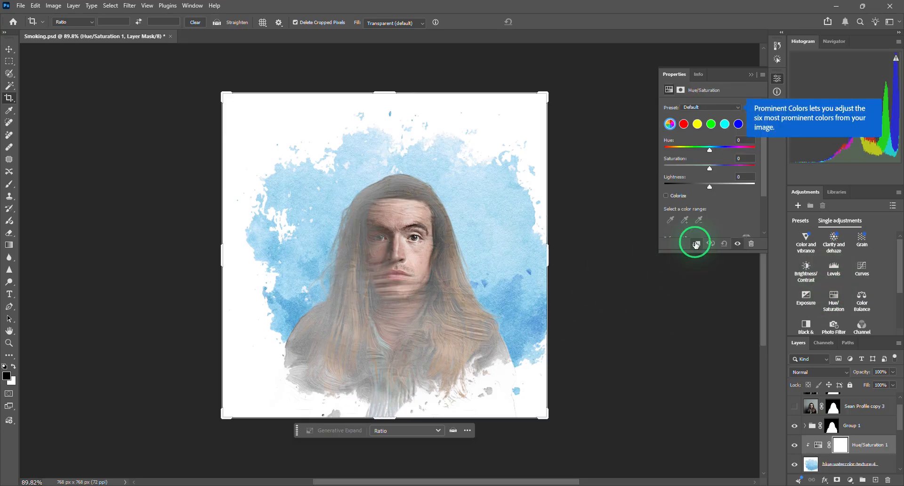
pyautogui.click(666, 196)
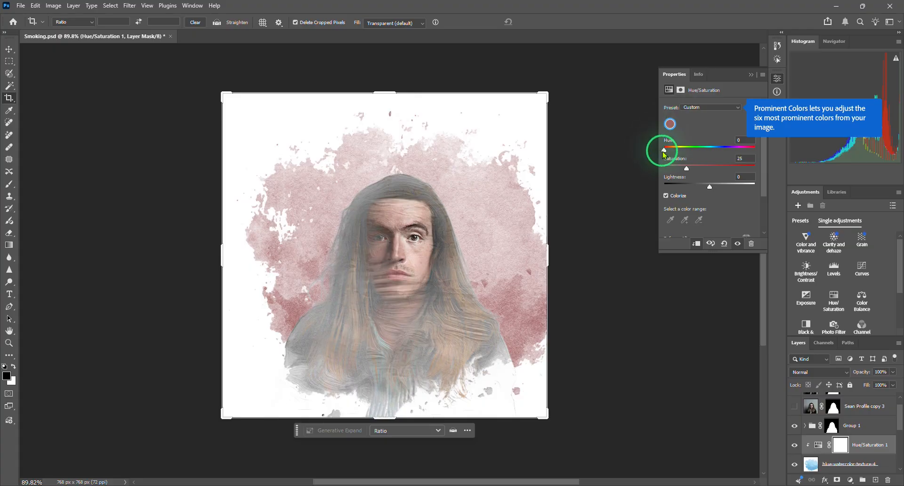
pyautogui.moveTo(664, 150); pyautogui.dragTo(752, 159)
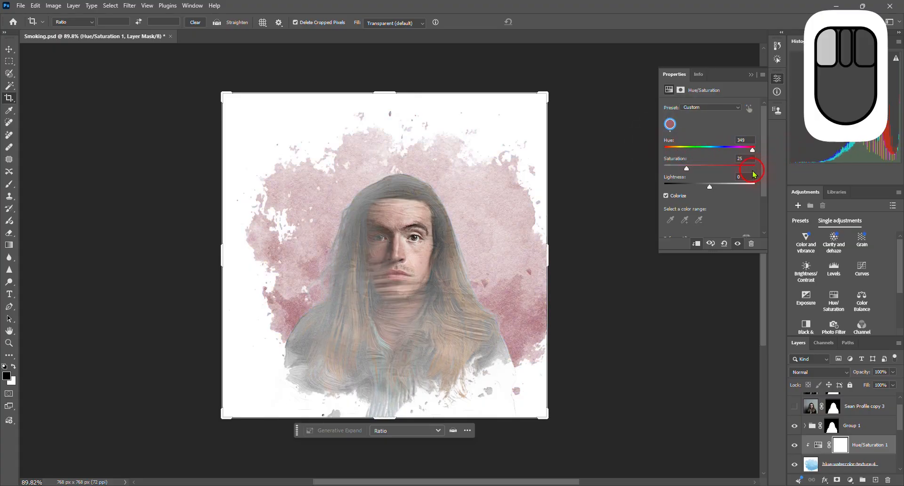
pyautogui.moveTo(748, 178); pyautogui.dragTo(807, 157)
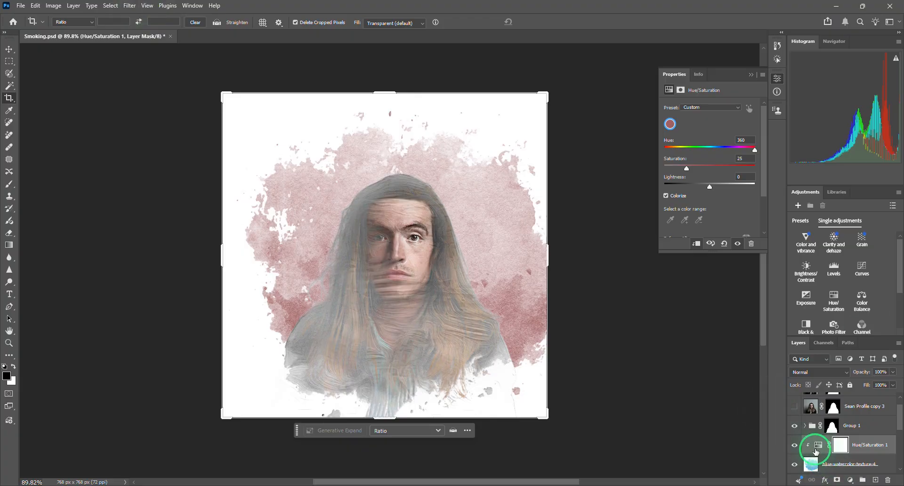
# - Apply a Gaussian Blur with a radius of 1.0 pixels to the background copy of blue-watercolor-texture-4
pyautogui.click(808, 461)
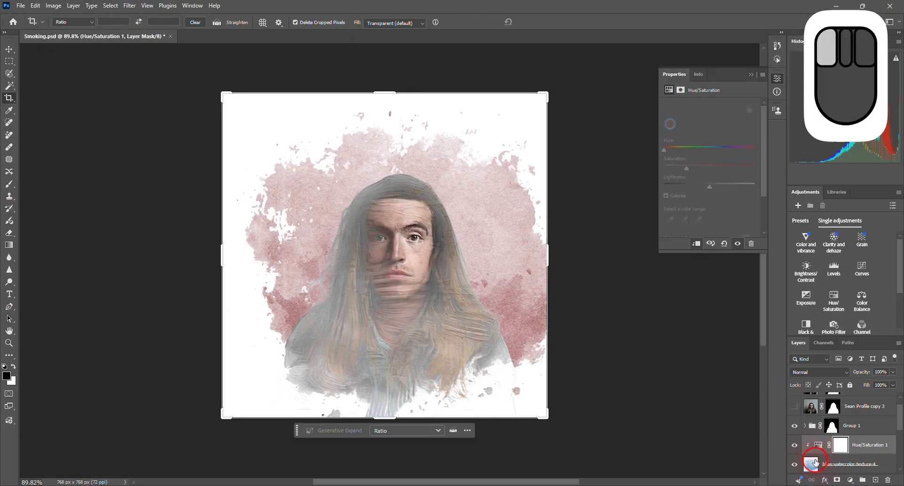
pyautogui.click(129, 6)
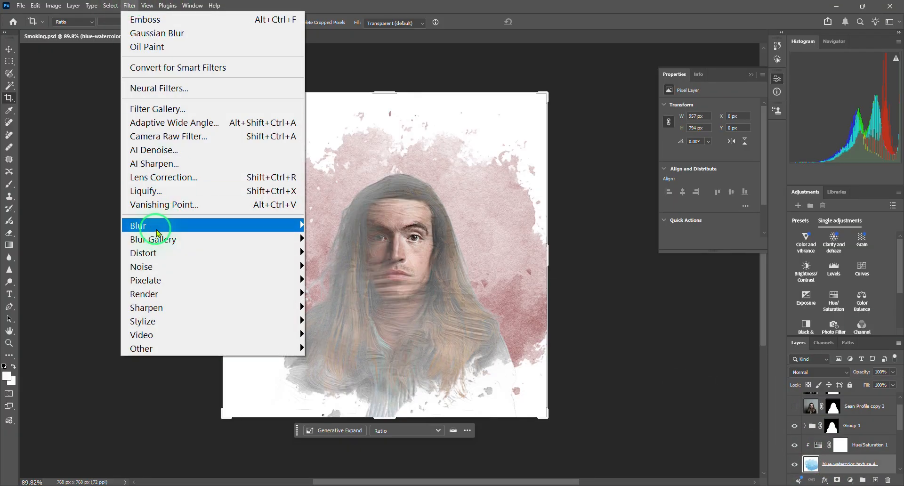
pyautogui.moveTo(161, 231)
pyautogui.click(330, 280)
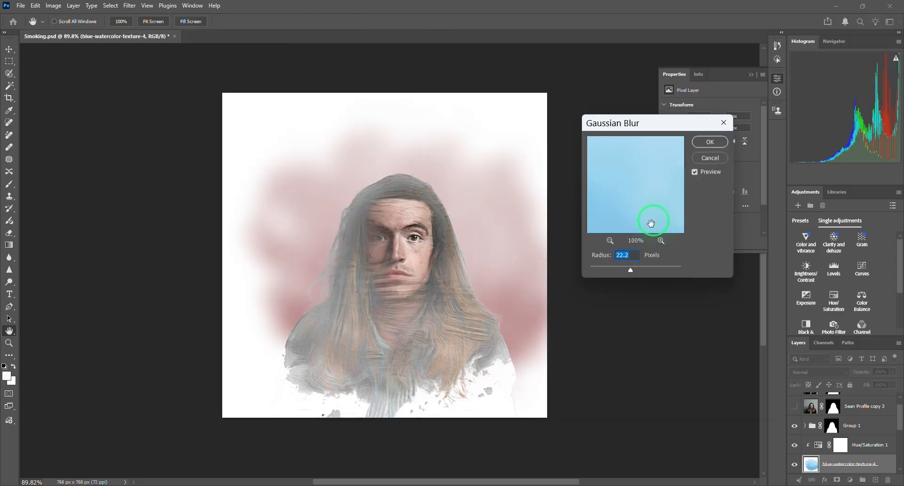
pyautogui.moveTo(634, 270); pyautogui.dragTo(605, 276)
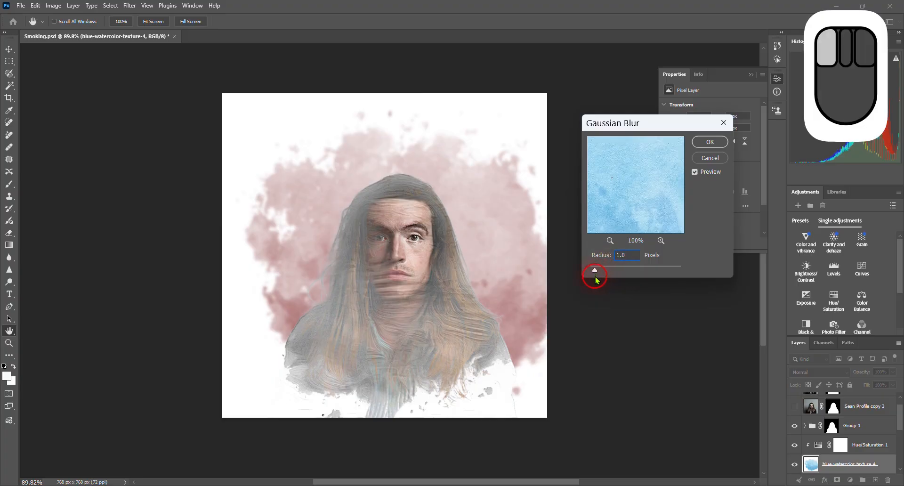
pyautogui.click(699, 141)
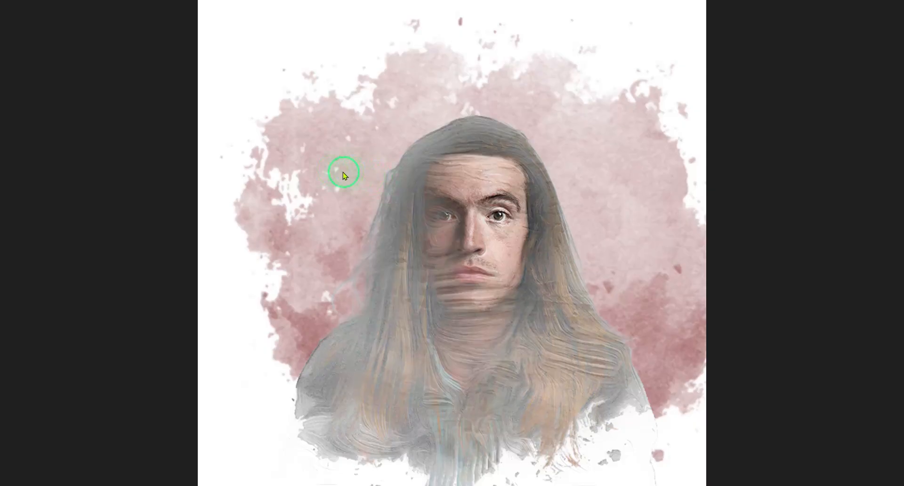